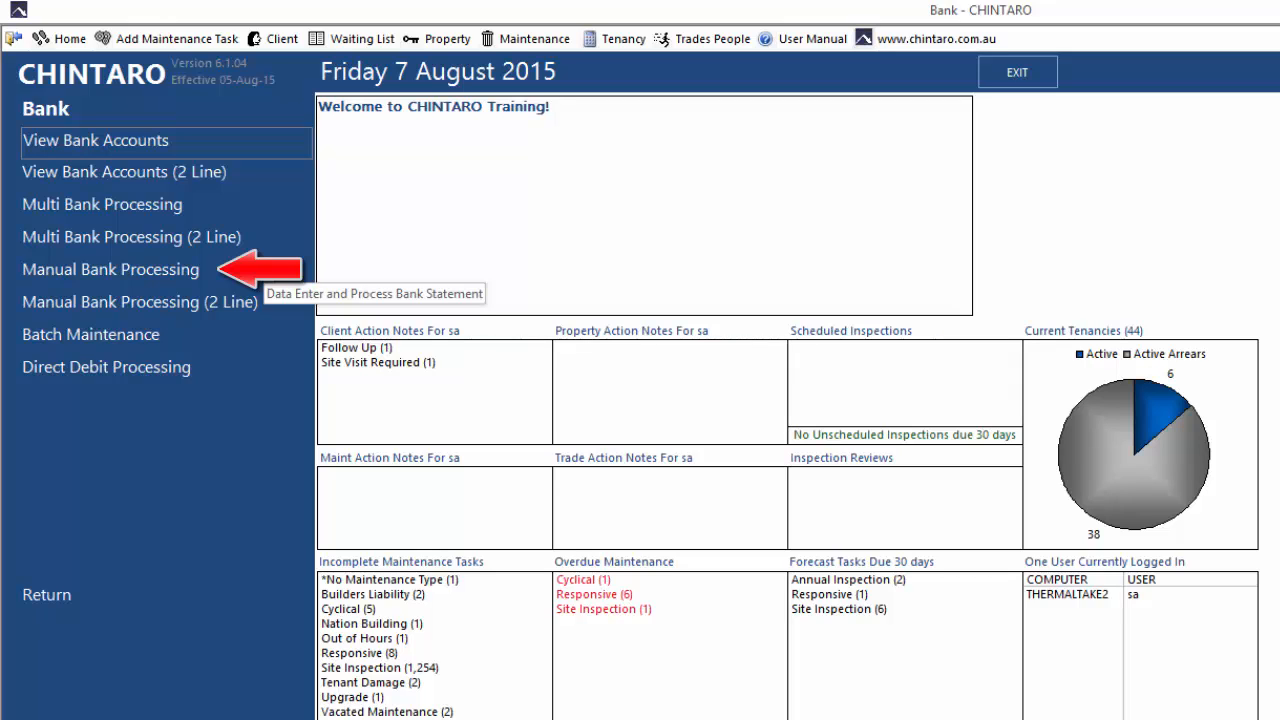
# Open Manual Bank Processing and select Westpac as the bank account
pyautogui.click(267, 272)
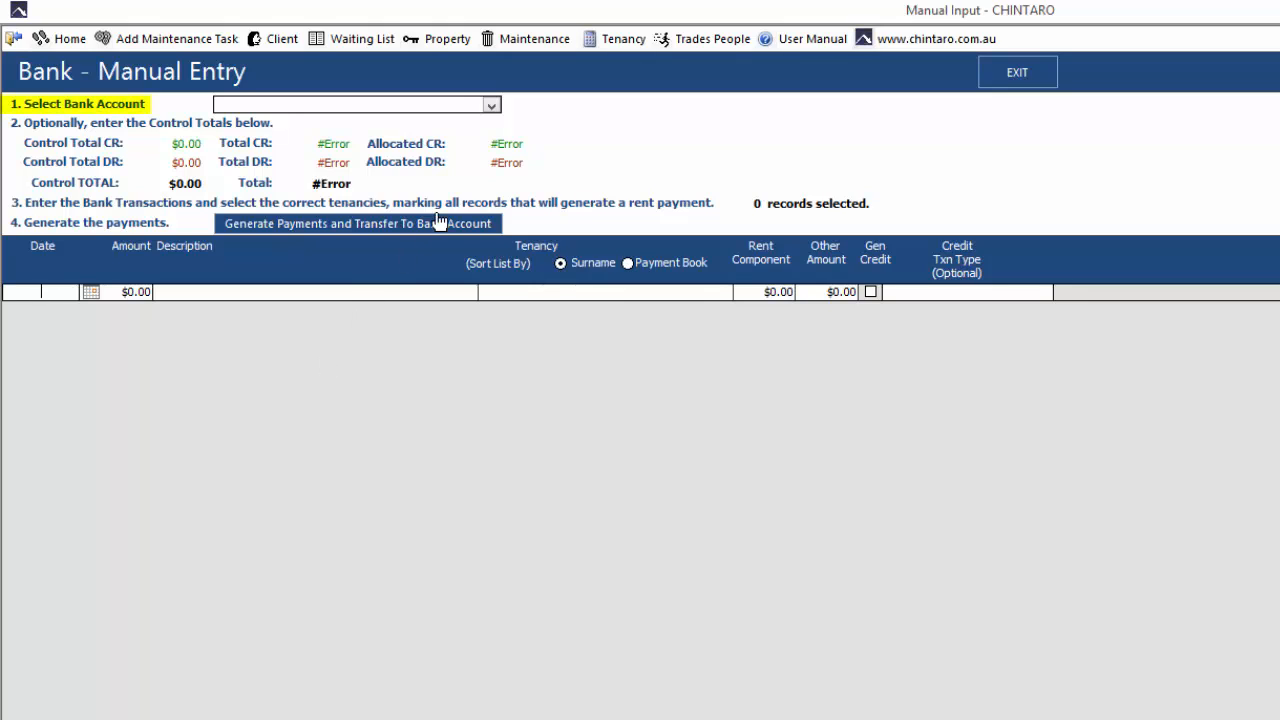
pyautogui.click(491, 105)
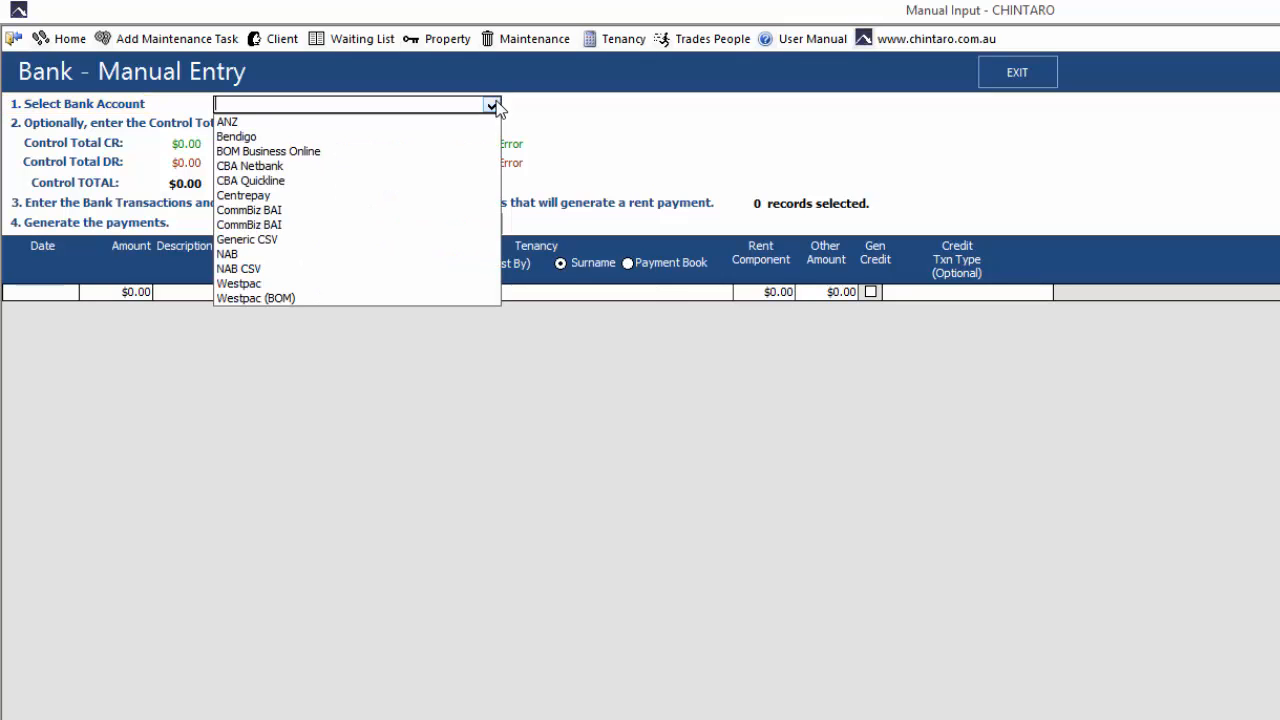
pyautogui.click(466, 284)
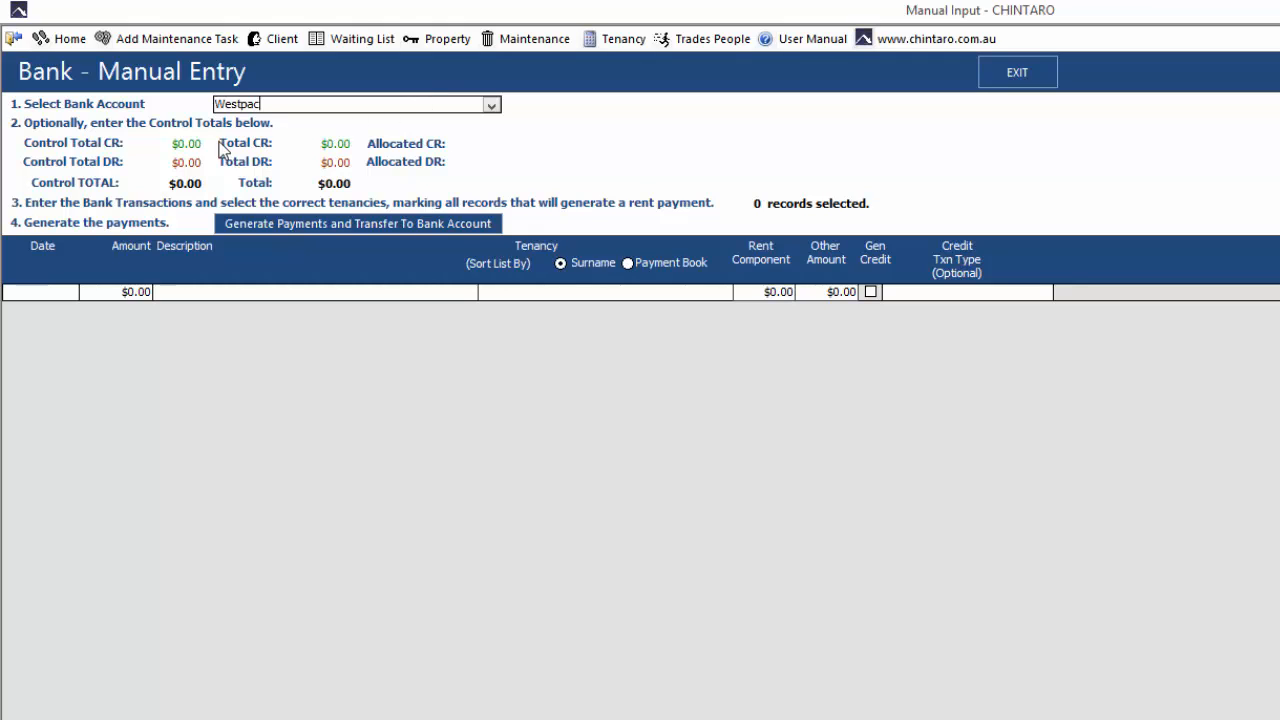
# Set the credit control total to 1060.95, leaving the debit control total at zero
pyautogui.click(193, 143)
pyautogui.hotkey('shift', 'Right')
pyautogui.write('1060.95')
pyautogui.press('Tab')
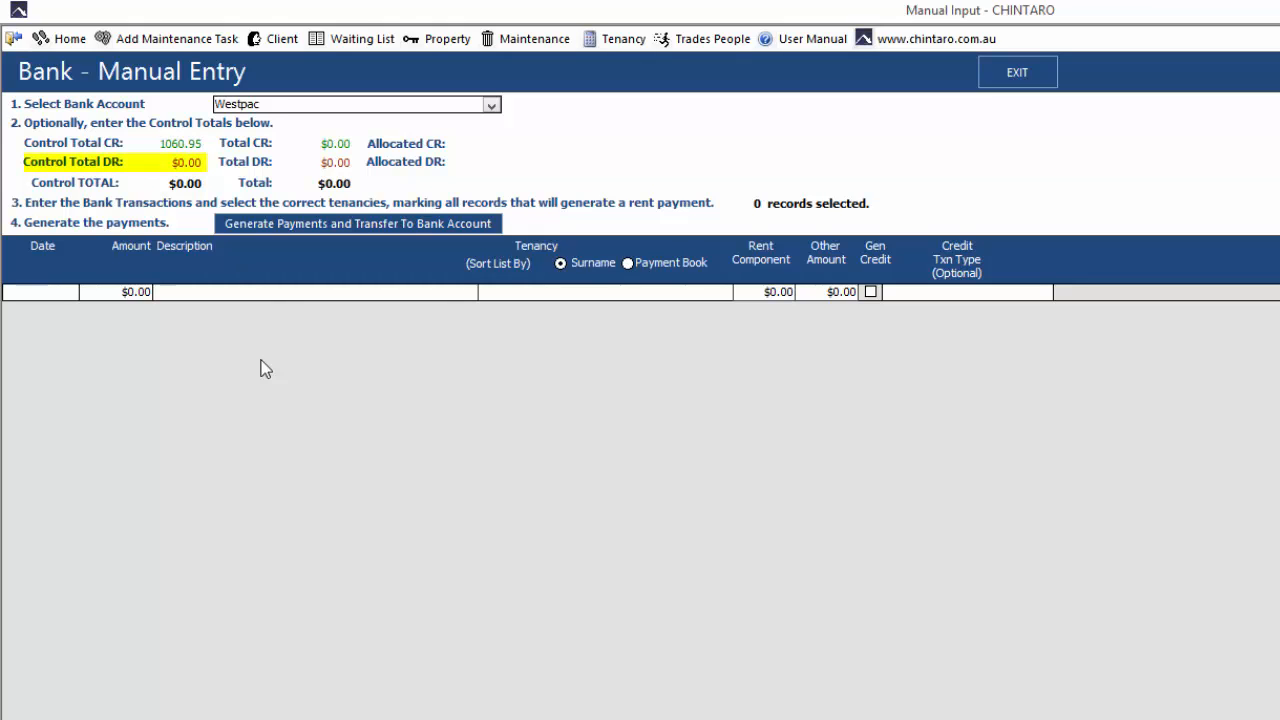
pyautogui.press('Tab')
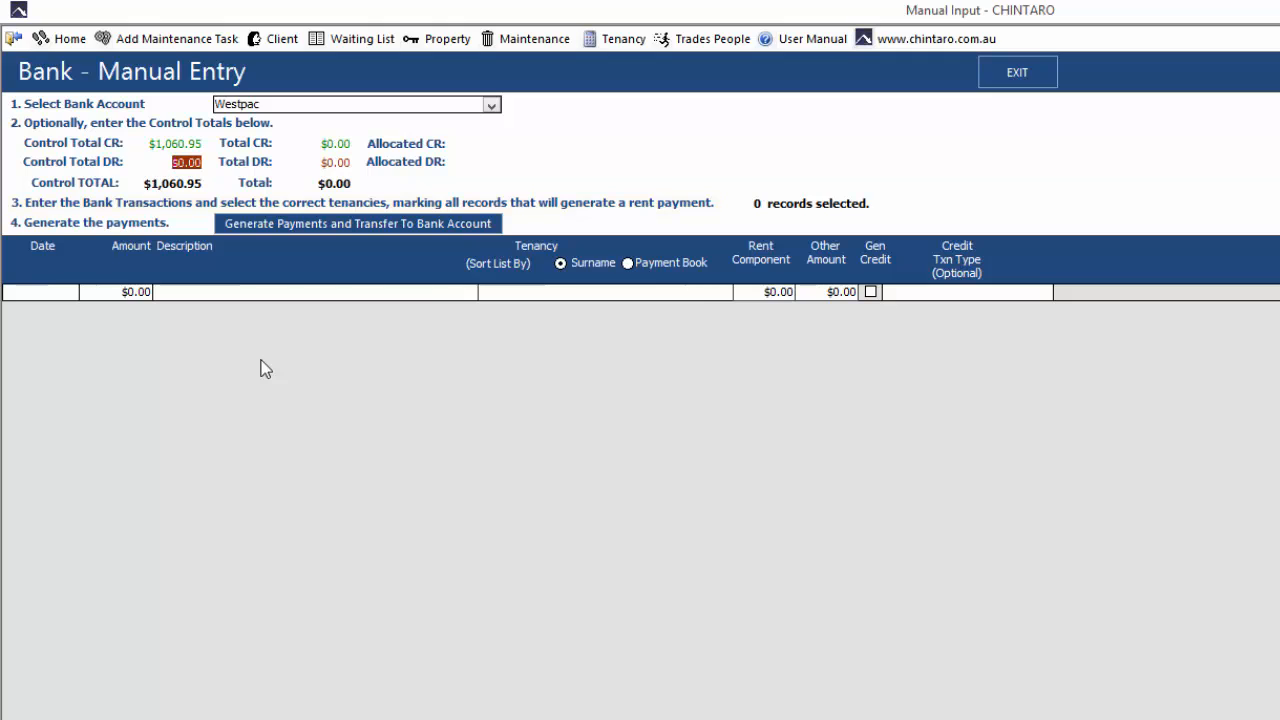
# Enter the first bank transaction with date 6/08/2015 and amount 276.66
pyautogui.click(70, 292)
pyautogui.click(90, 292)
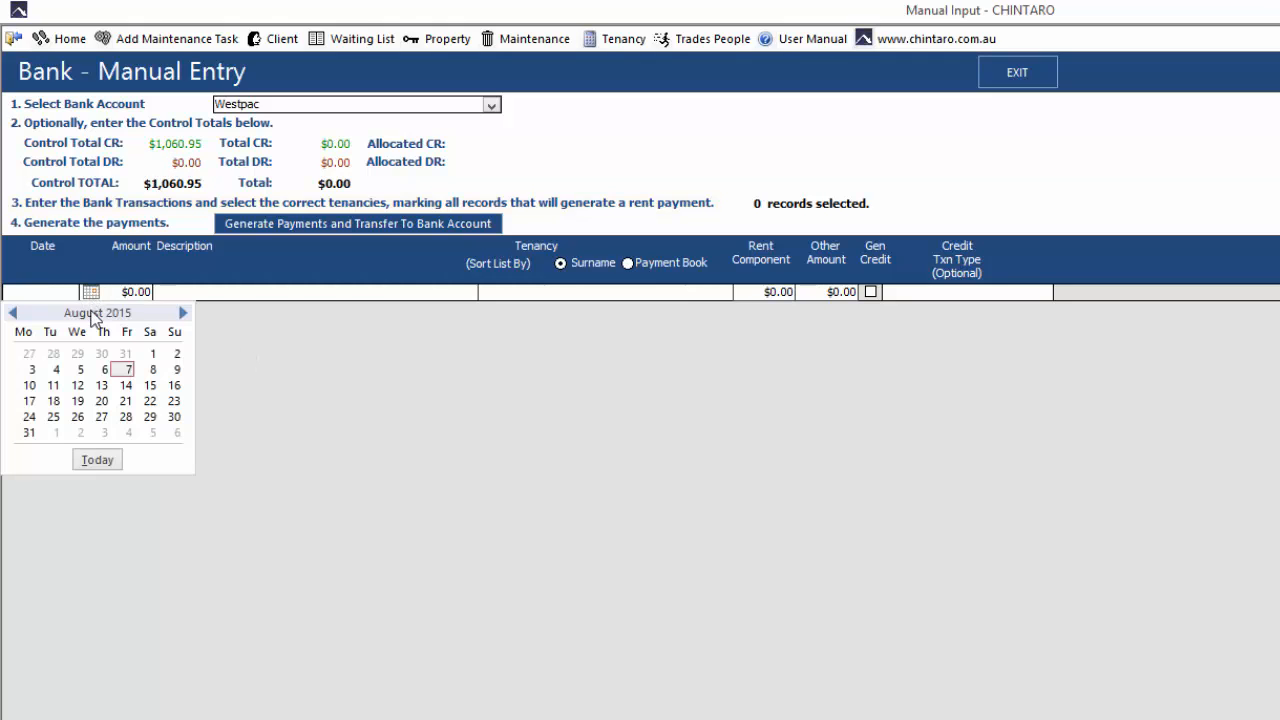
pyautogui.click(102, 377)
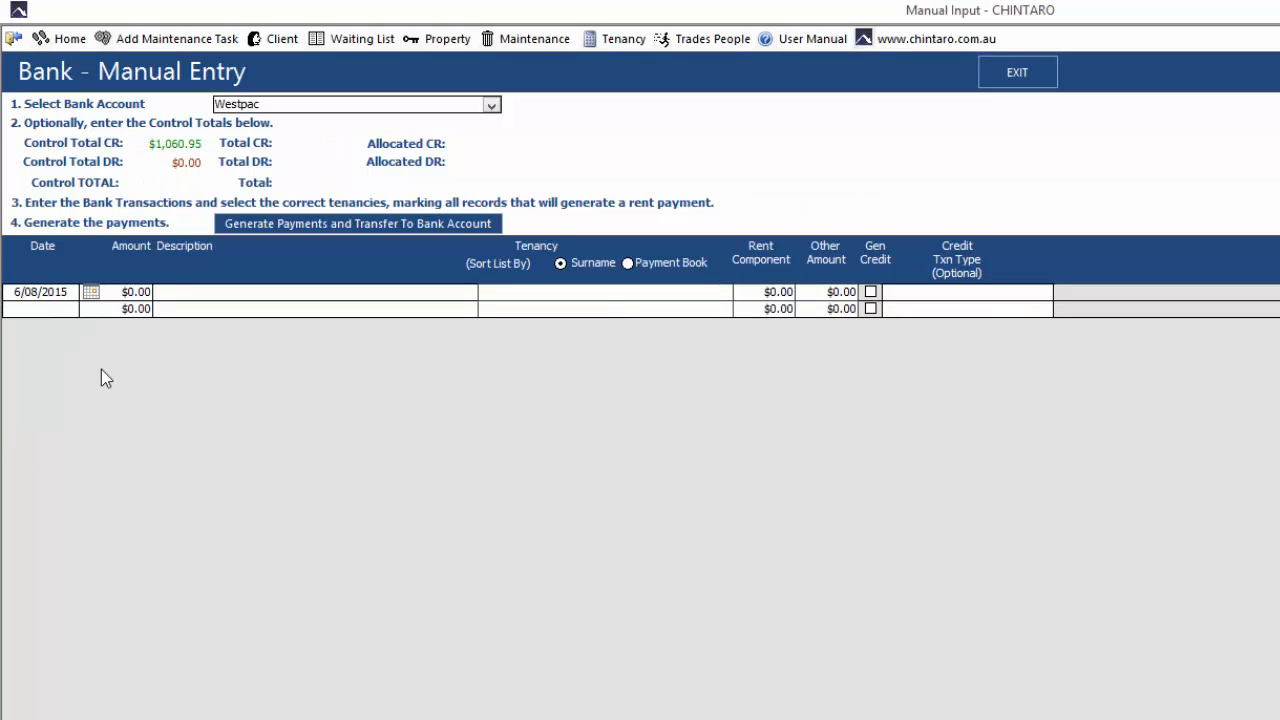
pyautogui.press('Tab')
pyautogui.write('27')
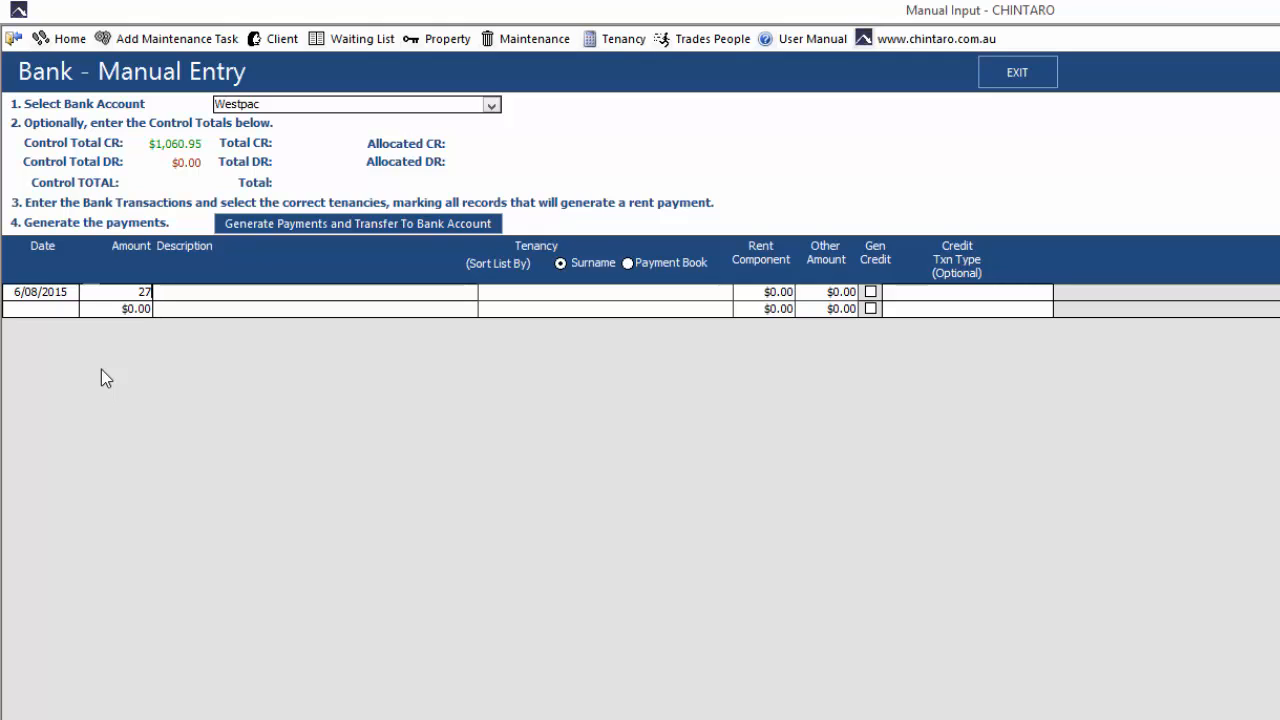
pyautogui.write('6.66')
pyautogui.press('Tab')
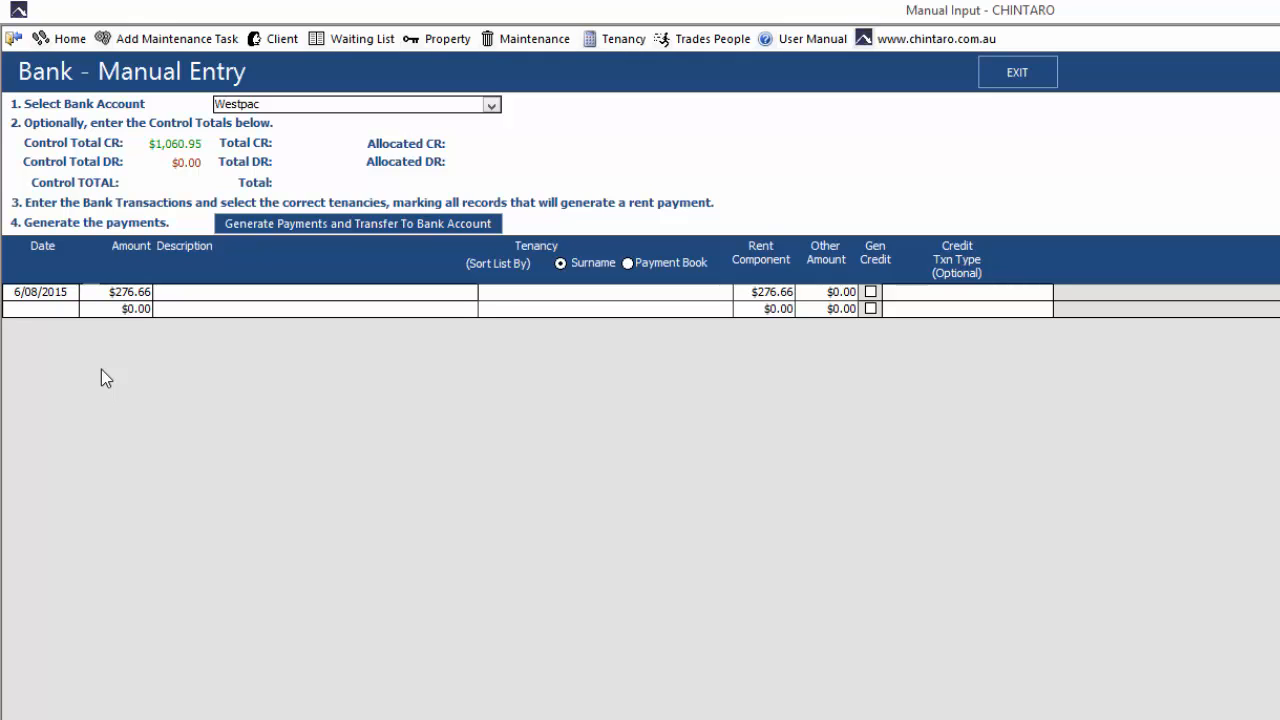
# Assign the $276.66 transaction to the first tenancy whose surname begins with "ha", without adding a description
pyautogui.press('Tab')
pyautogui.write('h')
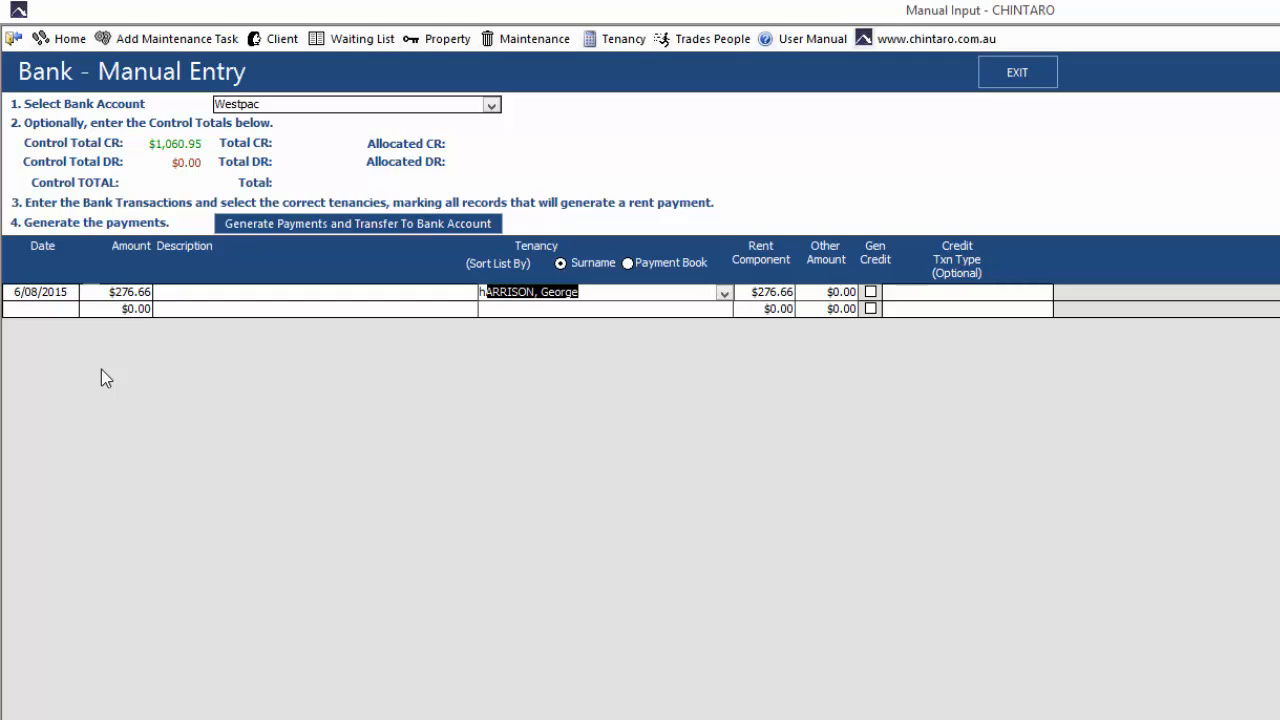
pyautogui.write('a')
pyautogui.press('Tab')
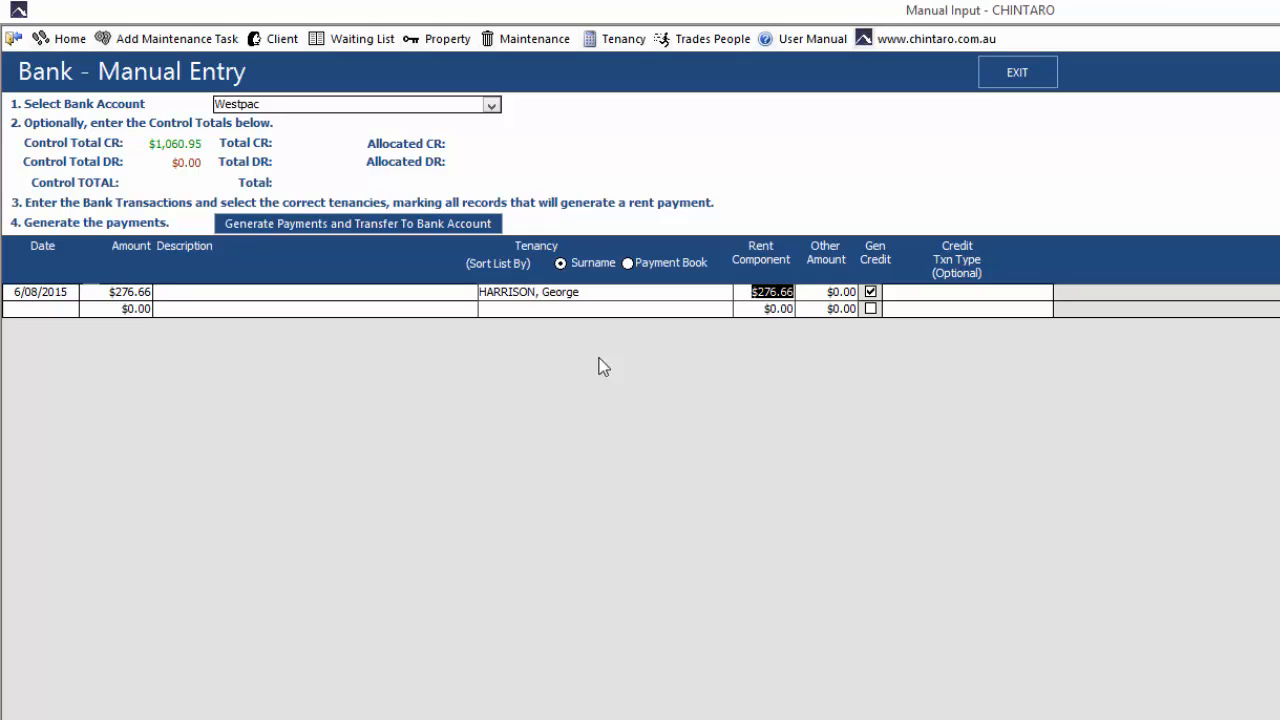
pyautogui.click(753, 296)
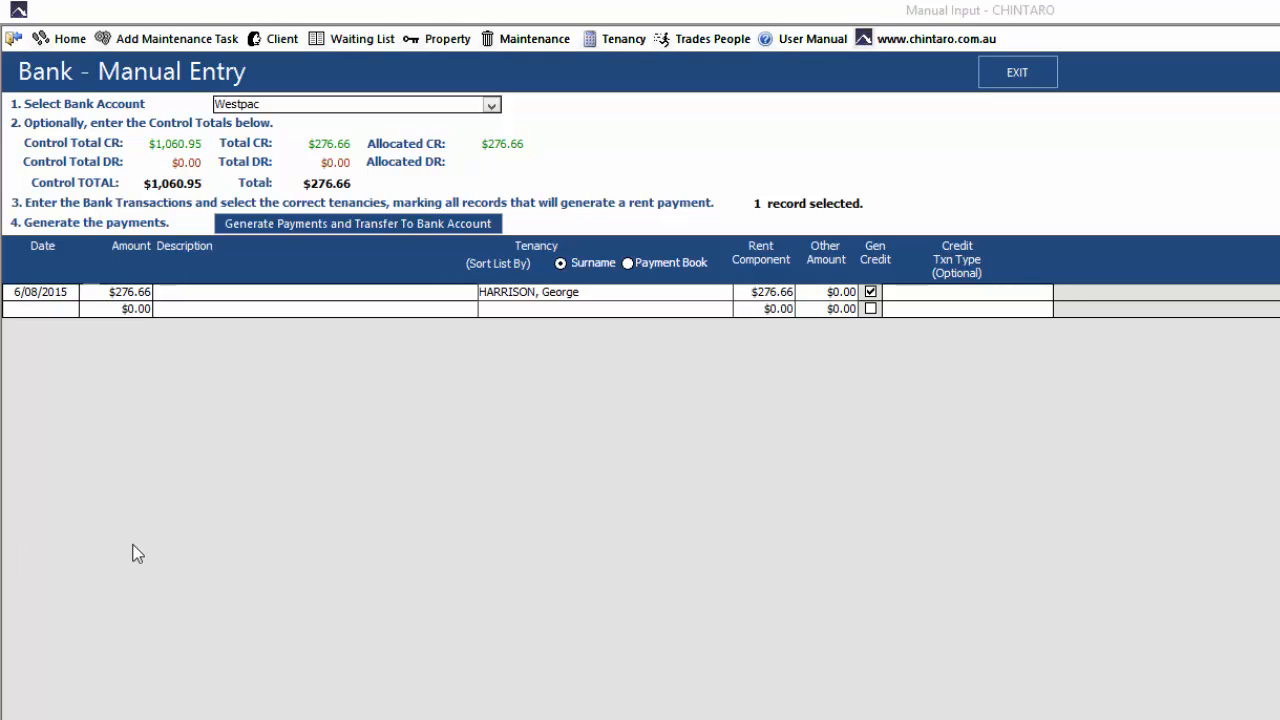
# Add a second bank transaction dated 6/08/2015 with an amount of 40
pyautogui.click(40, 314)
pyautogui.click(89, 309)
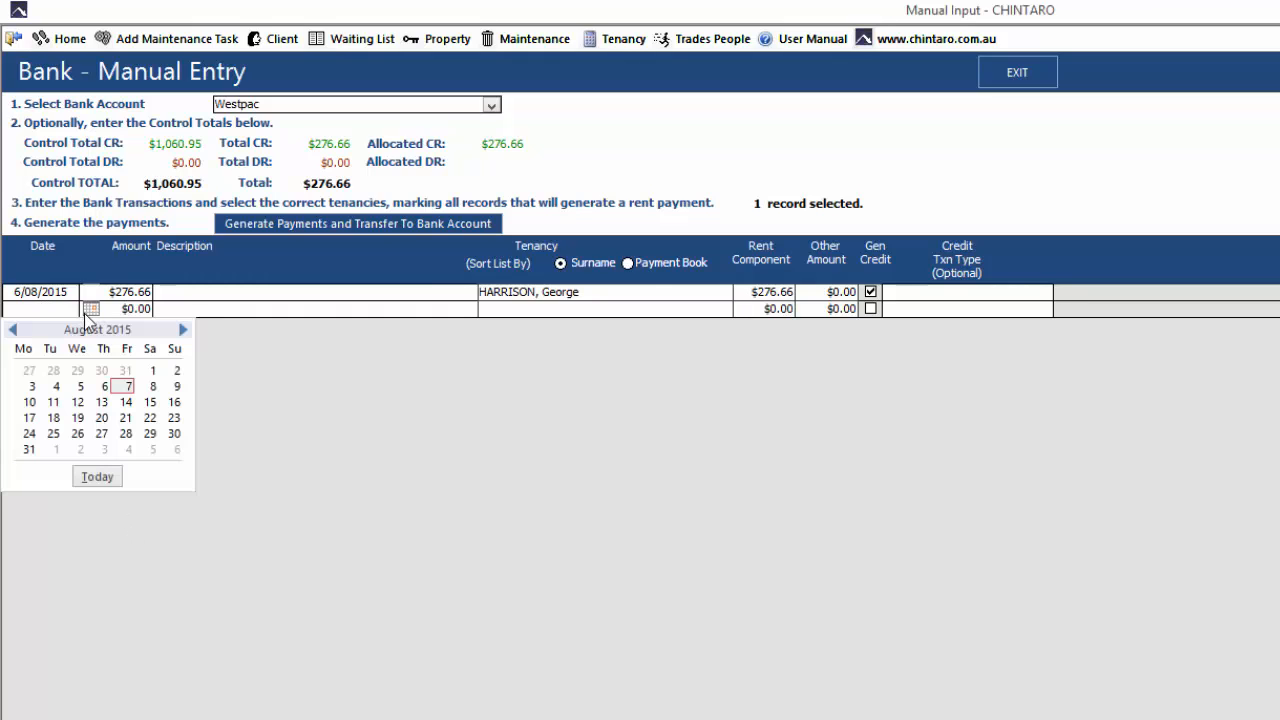
pyautogui.click(102, 386)
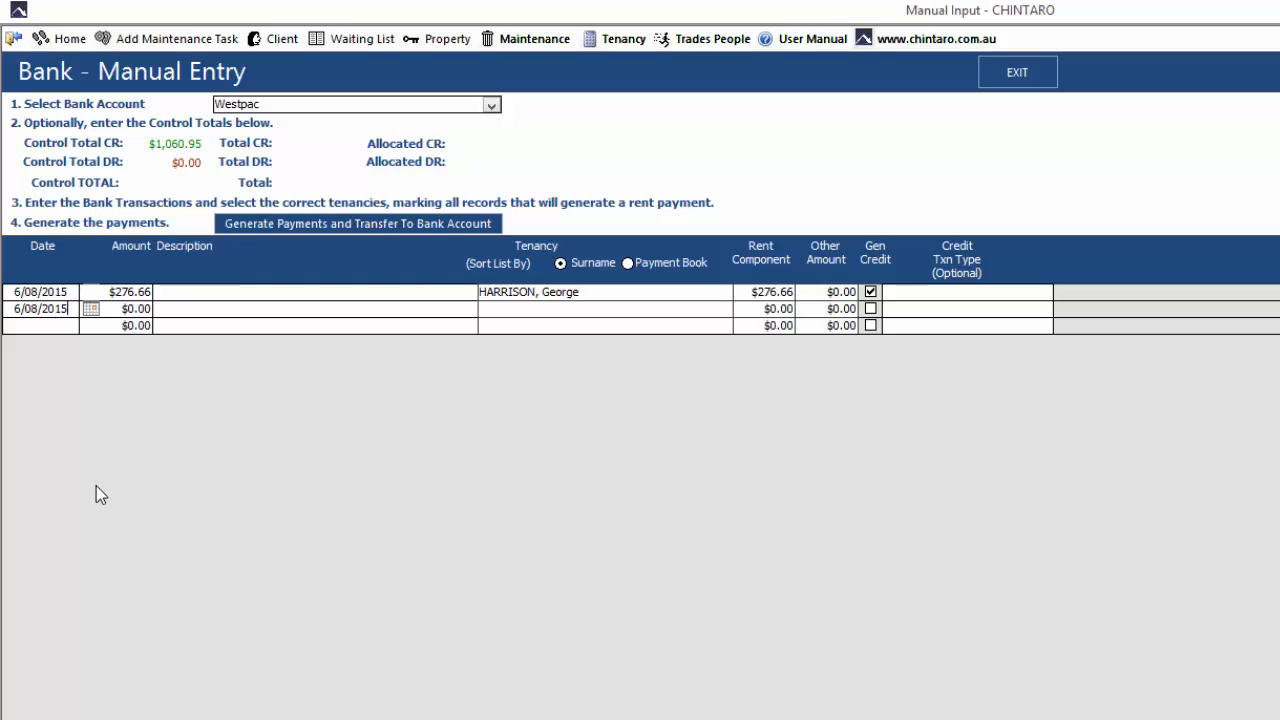
pyautogui.press('Tab')
pyautogui.write('40')
# Assign the $40 transaction to the tenancy whose surname begins with "li" and continue to a new transaction row
pyautogui.press('Tab')
pyautogui.press('Tab')
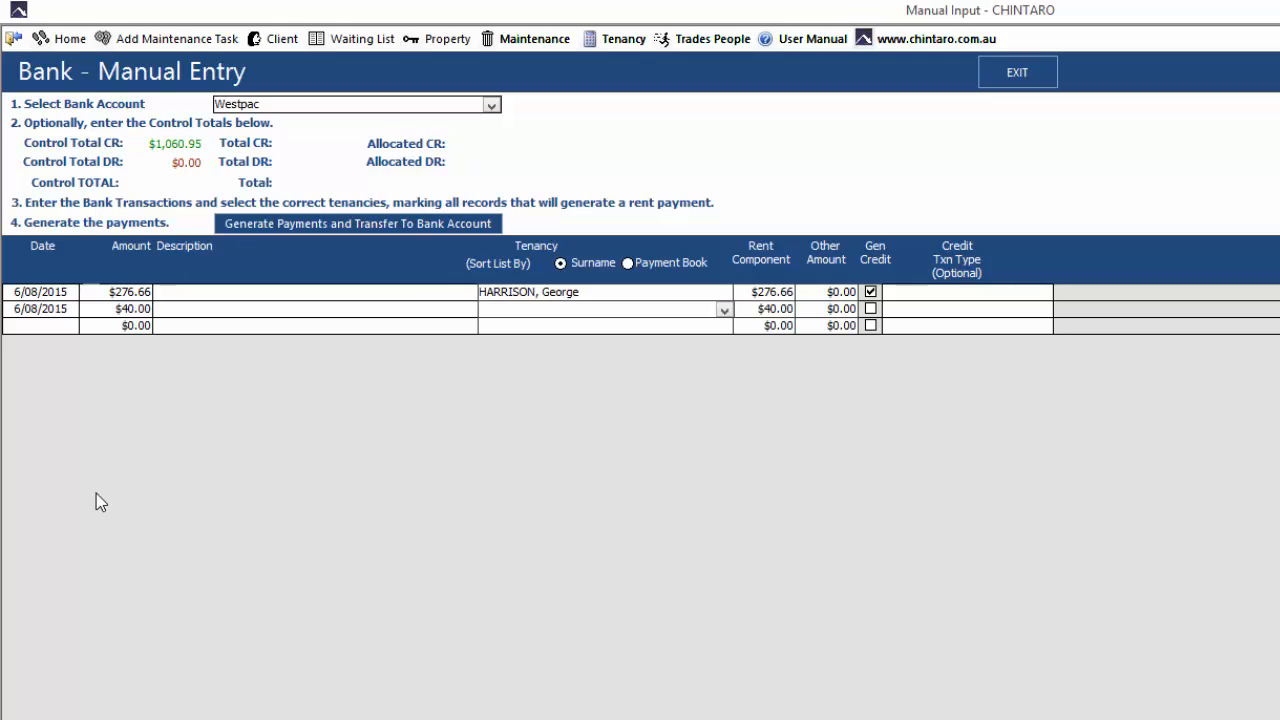
pyautogui.write('lifeSON, Alex')
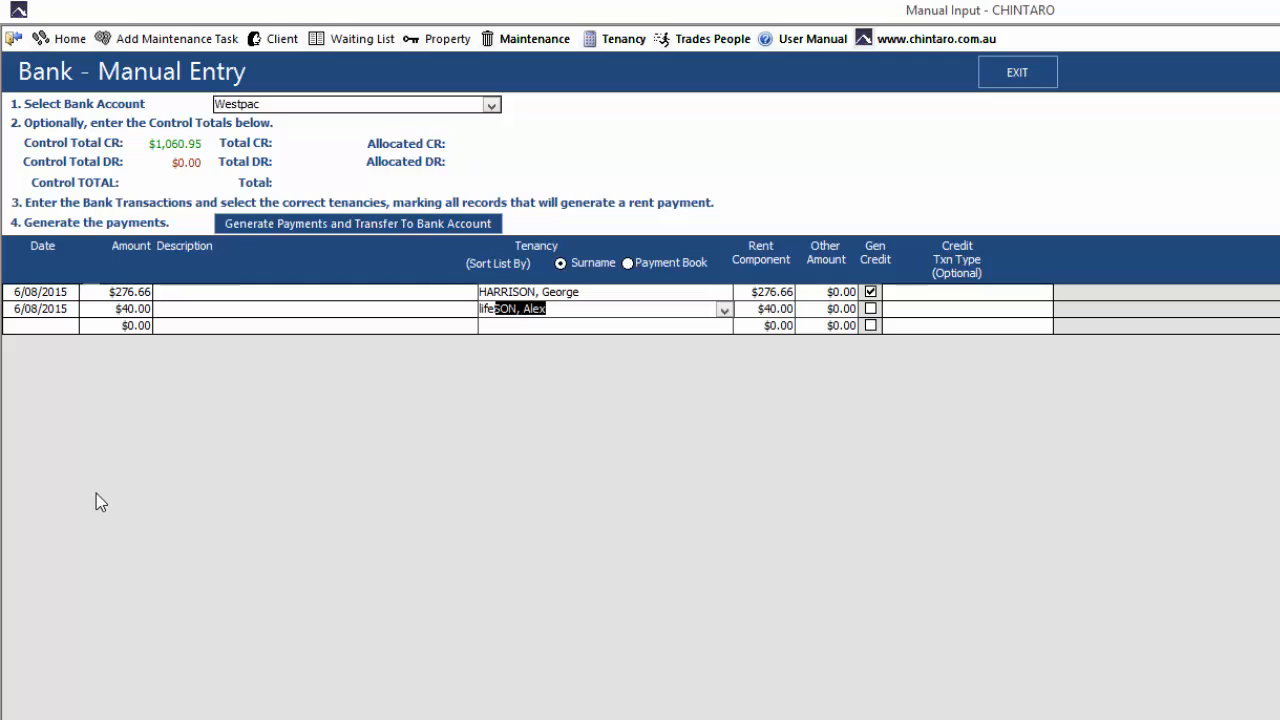
pyautogui.press('Tab')
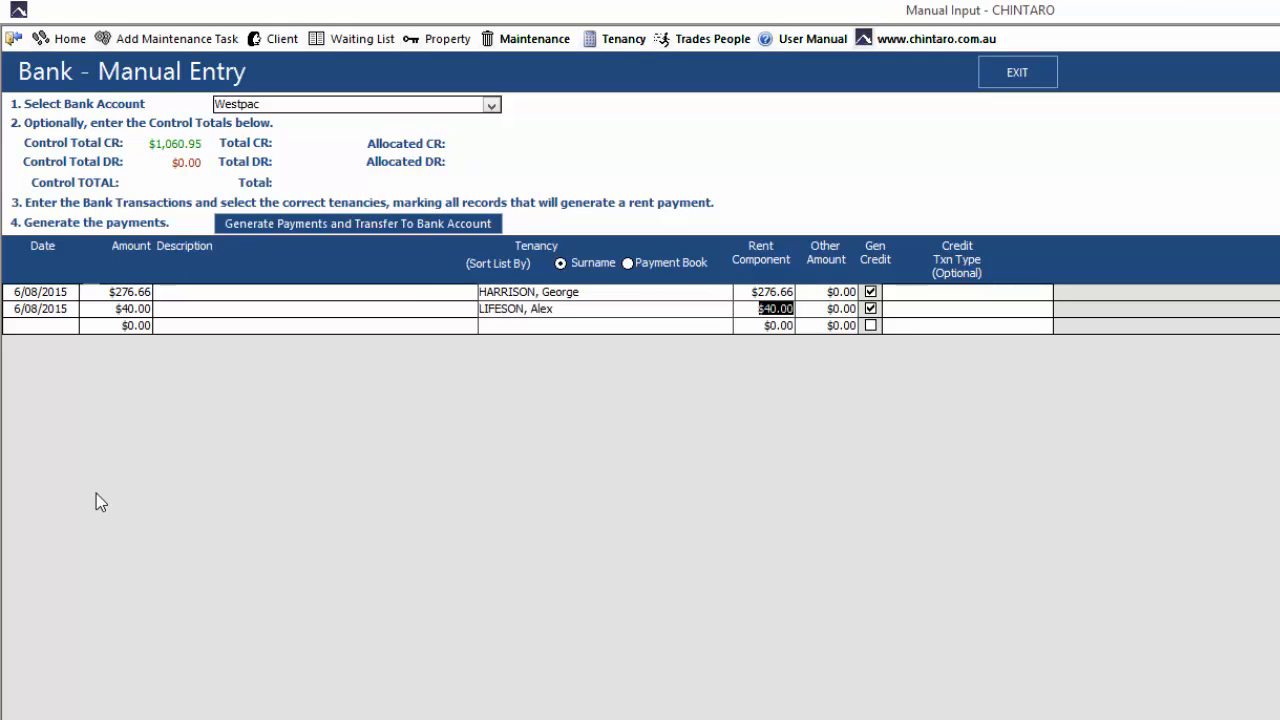
pyautogui.press('Tab')
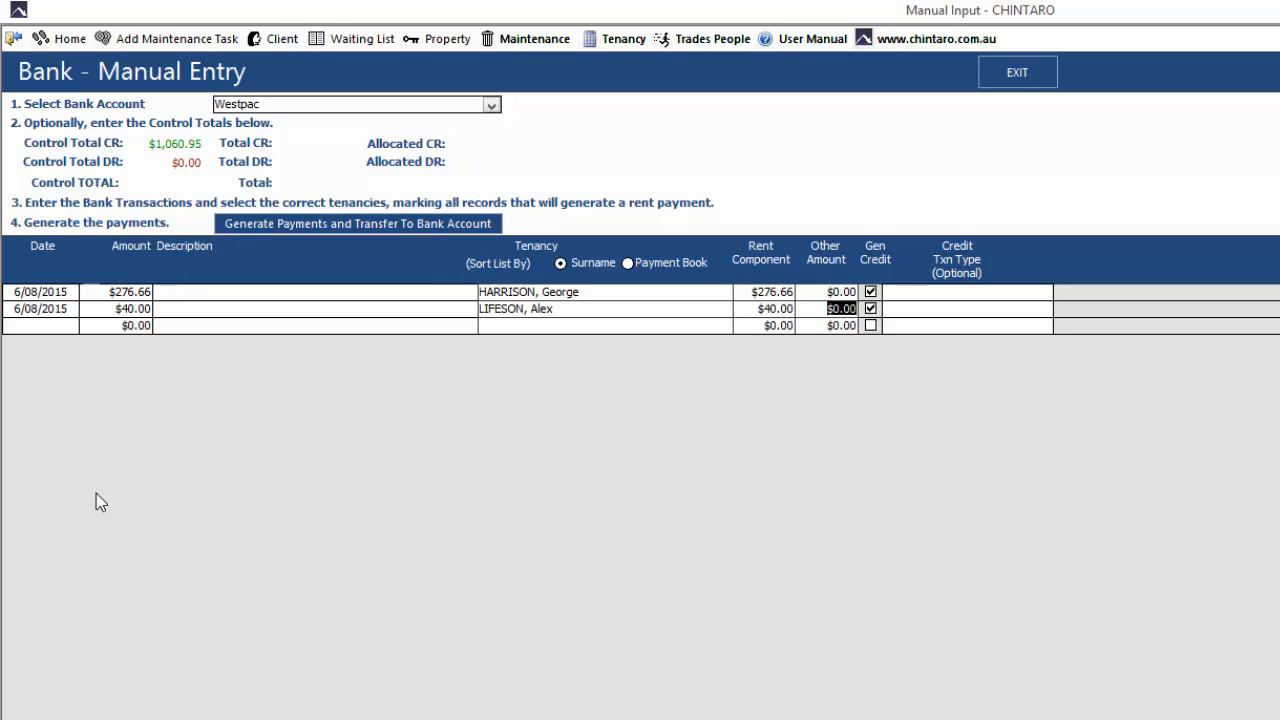
pyautogui.press('Tab')
pyautogui.press('Tab')
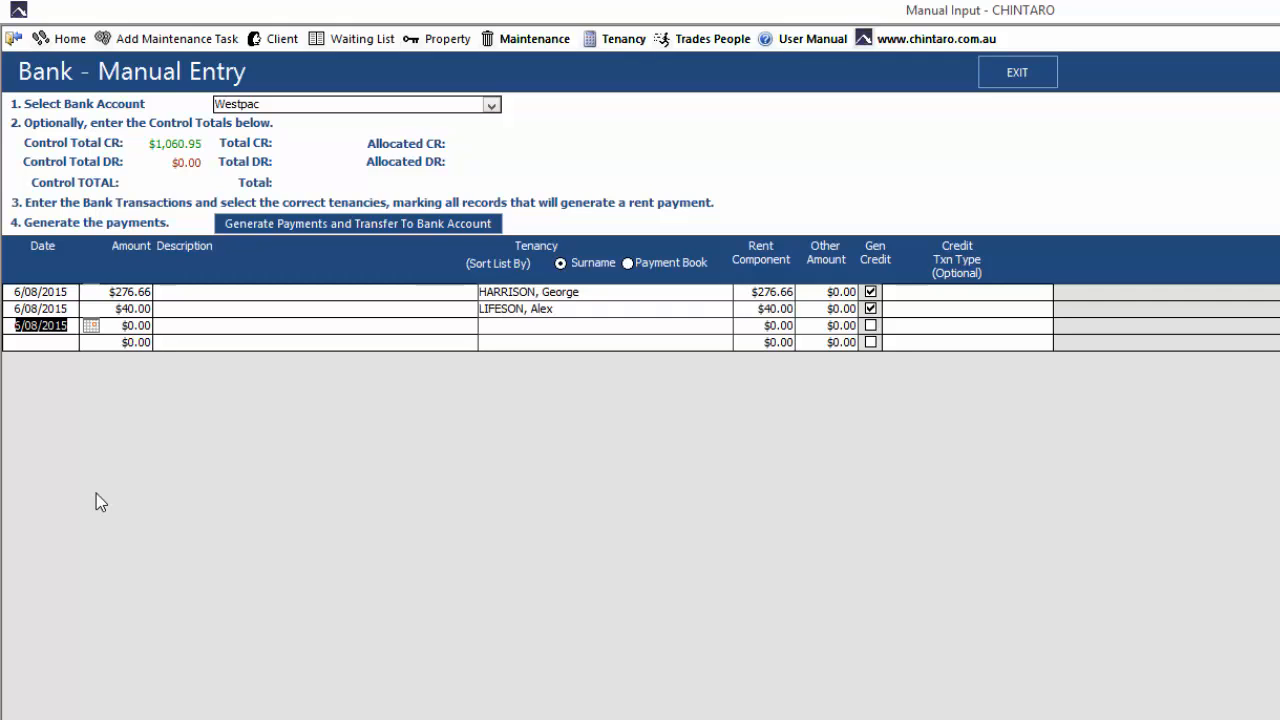
# Set the third transaction's amount to 500 and assign it to the tenancy whose surname begins with "coo"
pyautogui.press('Tab')
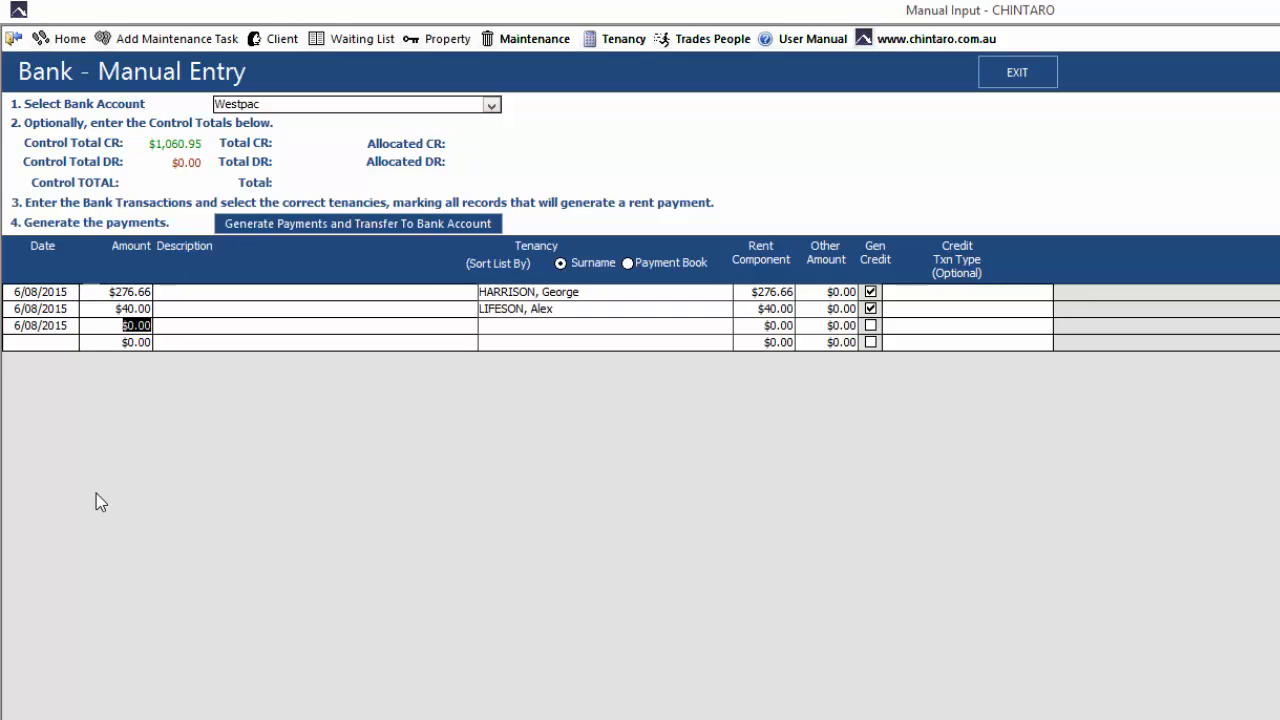
pyautogui.write('500')
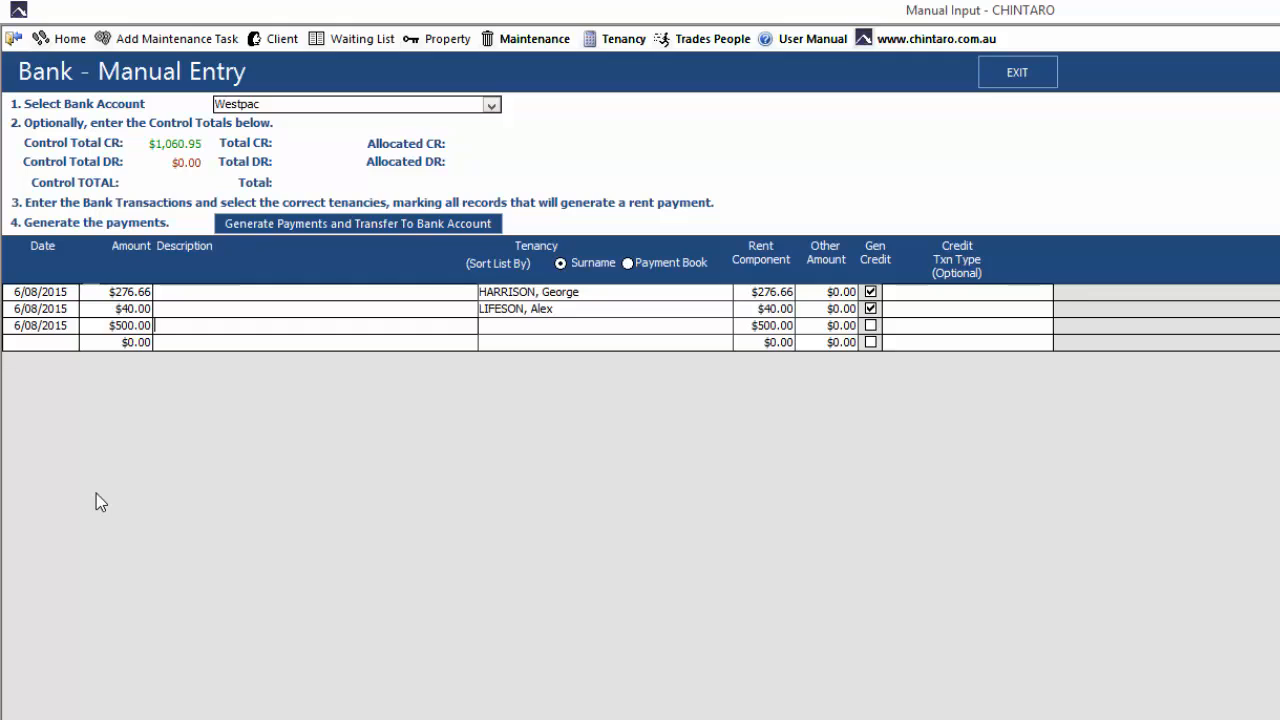
pyautogui.press('Tab')
pyautogui.write('coo')
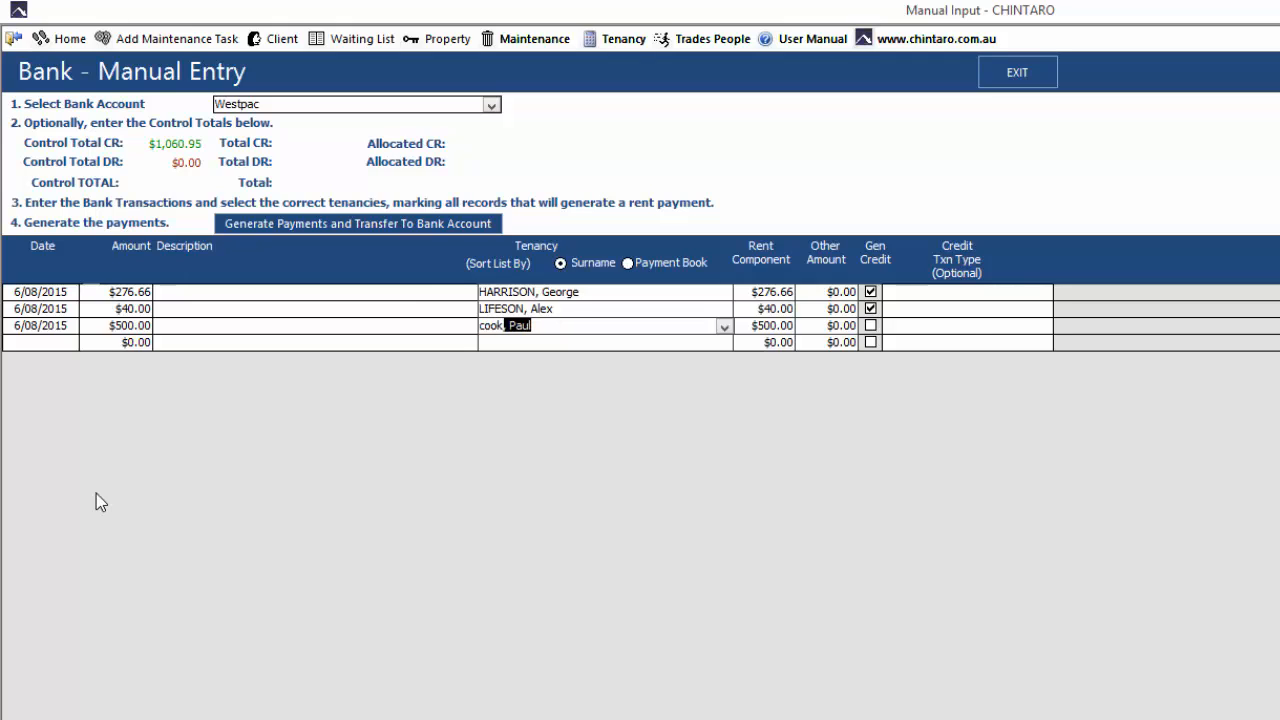
pyautogui.press('Tab')
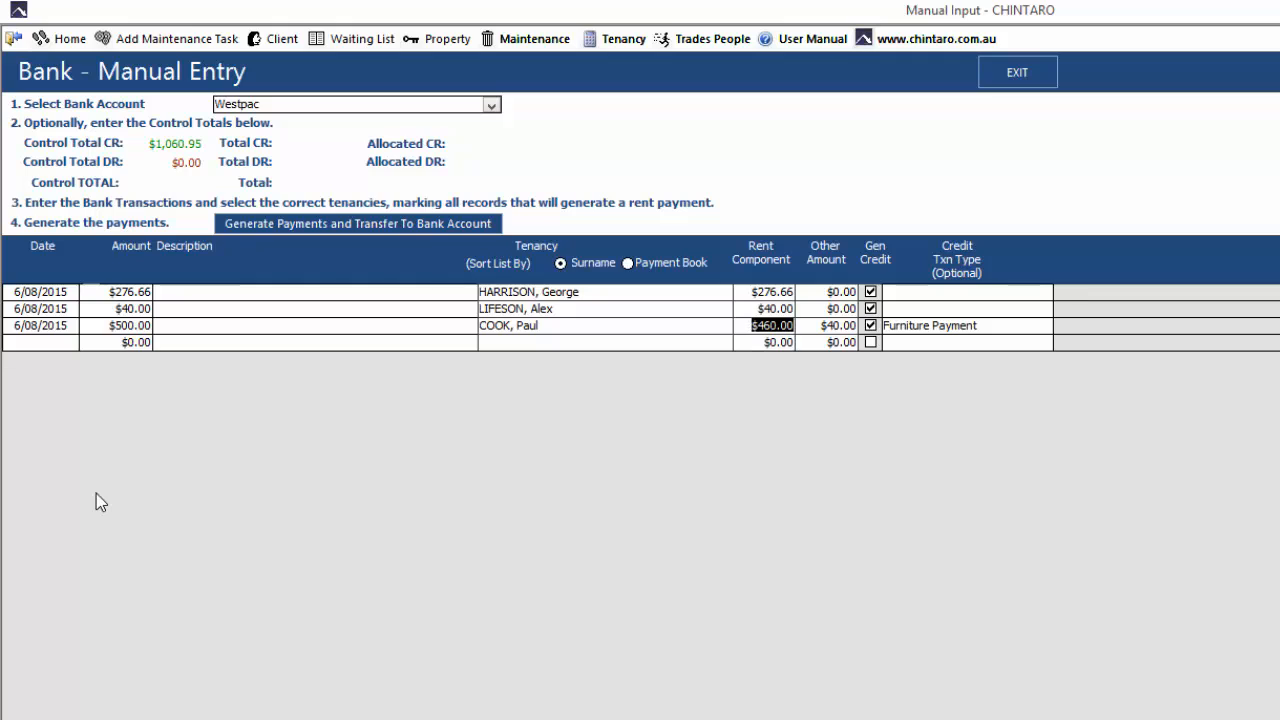
pyautogui.press('Tab')
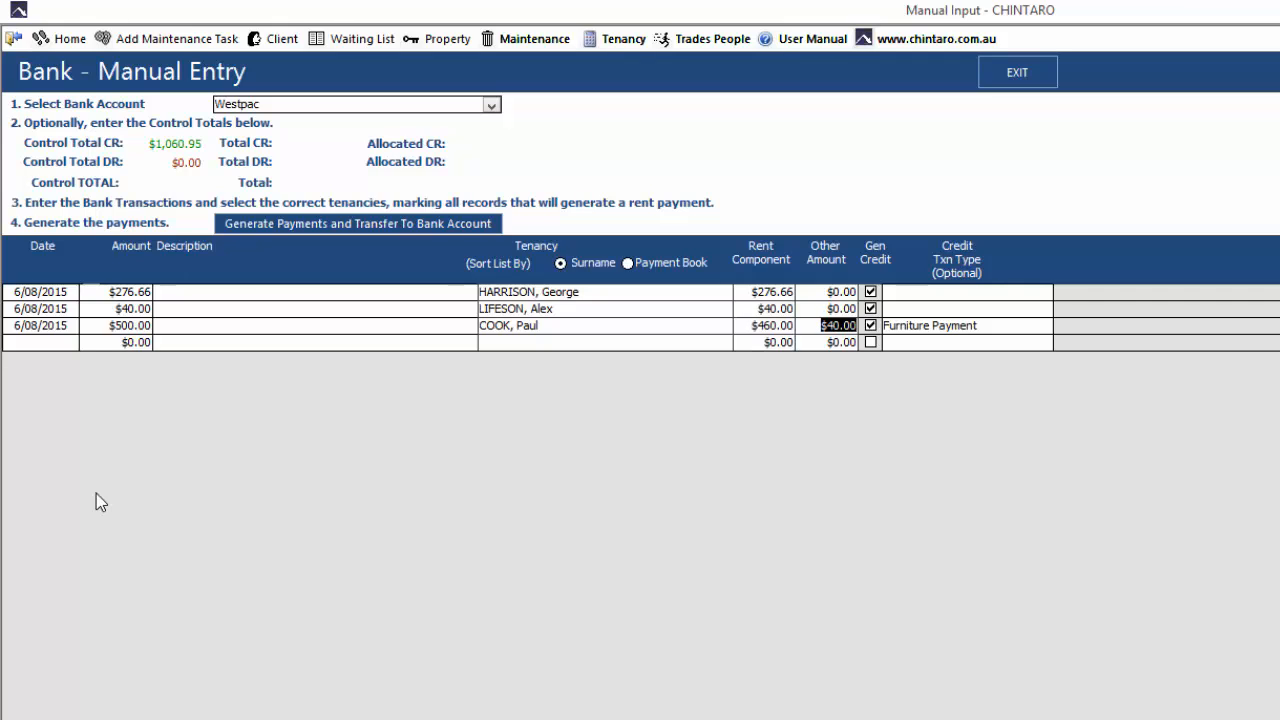
pyautogui.press('Tab')
# Set the Other Amount of the $500 transaction to 0
pyautogui.moveTo(816, 325); pyautogui.dragTo(862, 333)
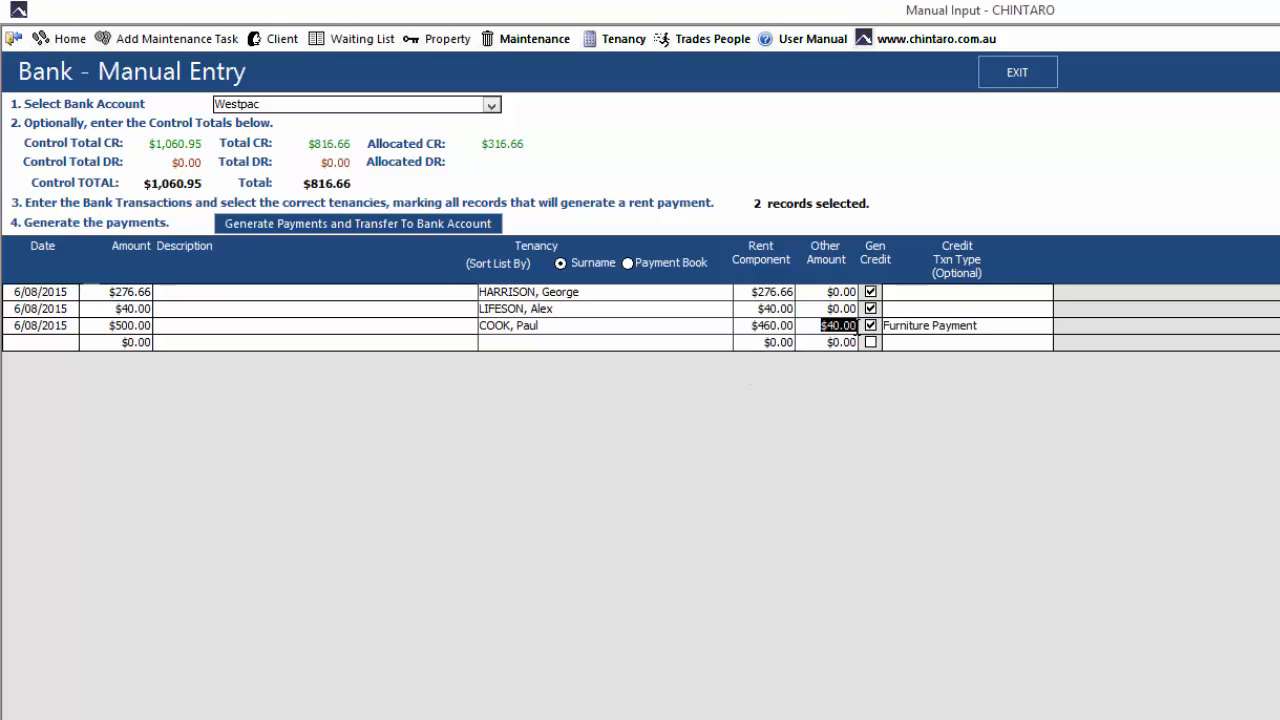
pyautogui.write('0')
pyautogui.press('Tab')
# Clear the tenancy of the $500 transaction and reselect the same tenant to recalculate the rent and furniture payment split
pyautogui.click(634, 326)
pyautogui.press('Delete')
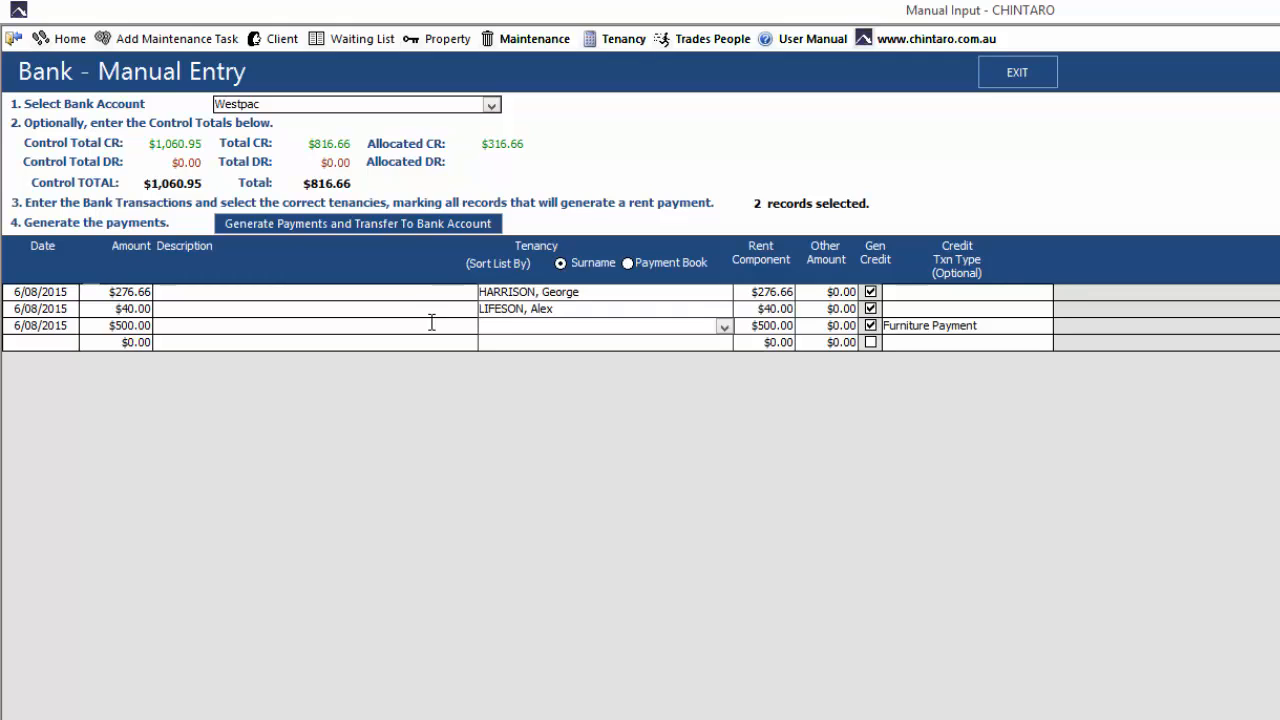
pyautogui.write('cook, Paul')
pyautogui.press('Tab')
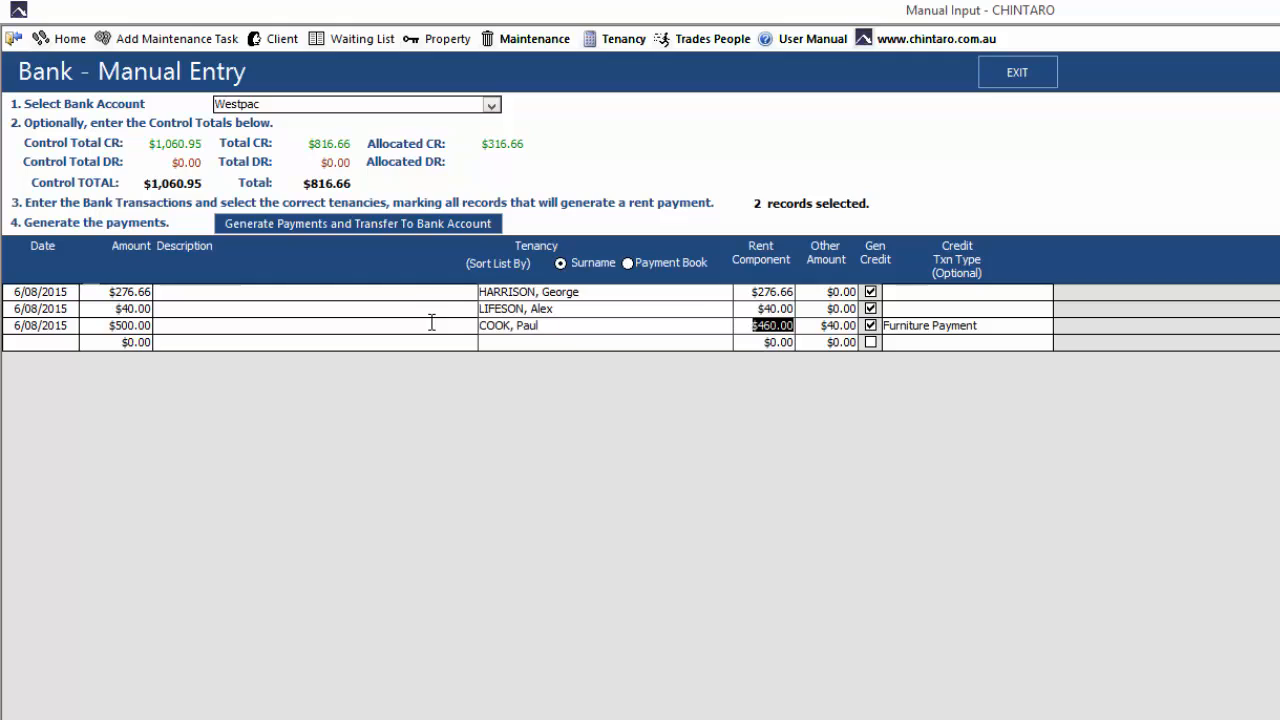
pyautogui.press('Tab')
pyautogui.press('Tab')
# Open the tenancy record of the $500 transaction's tenant and view its payment arrangements
pyautogui.click(626, 44)
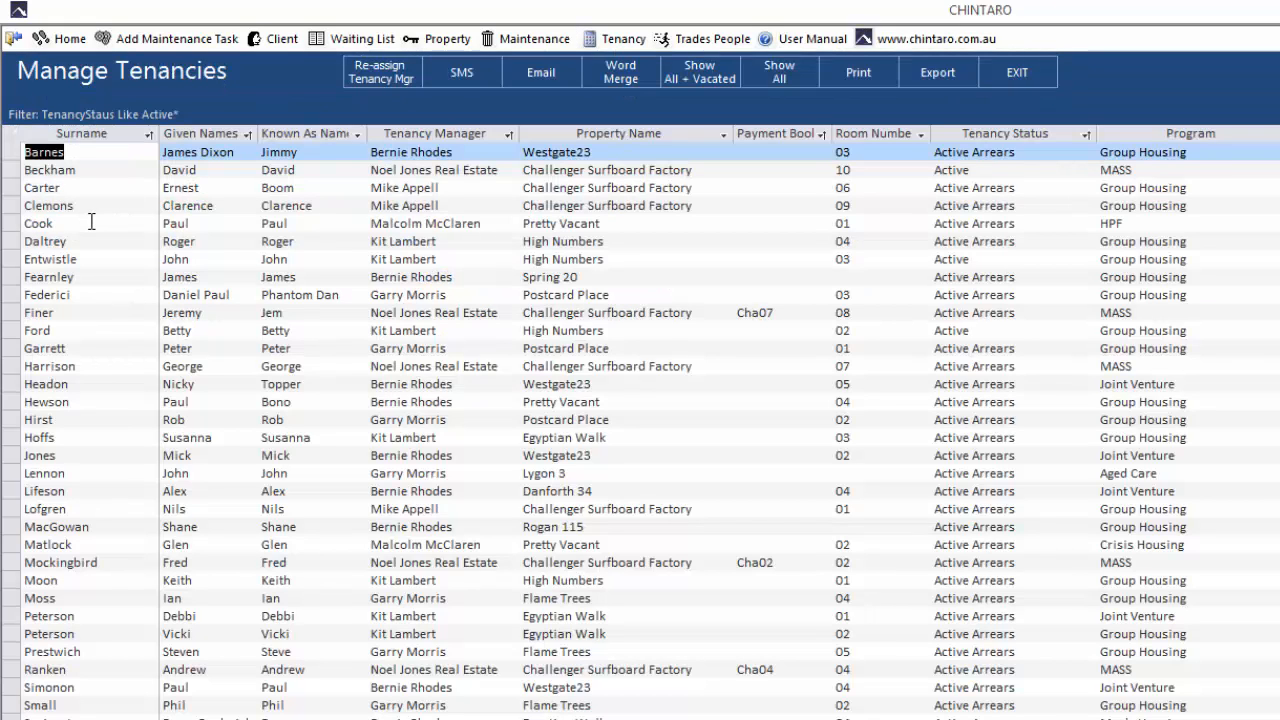
pyautogui.click(89, 222)
pyautogui.doubleClick(89, 222)
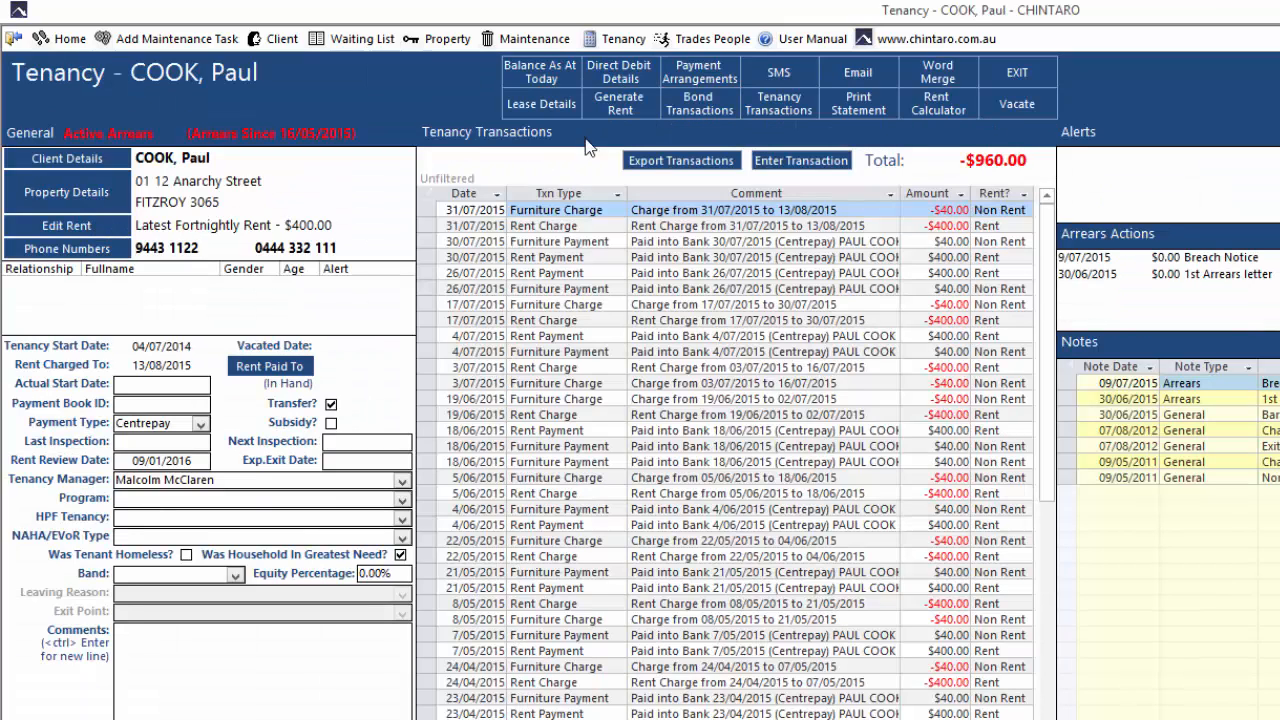
pyautogui.click(690, 84)
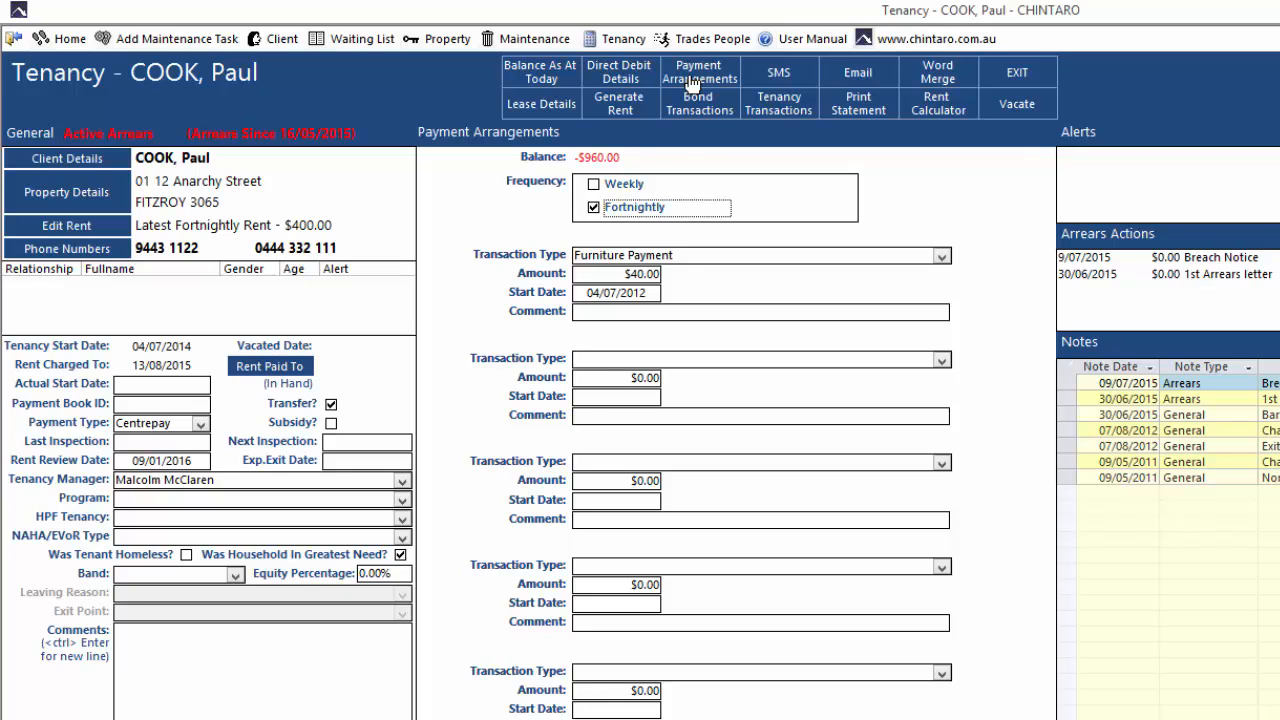
# Return to Manual Bank Processing from the Finance bank functions, retaining the existing manual input records
pyautogui.click(75, 44)
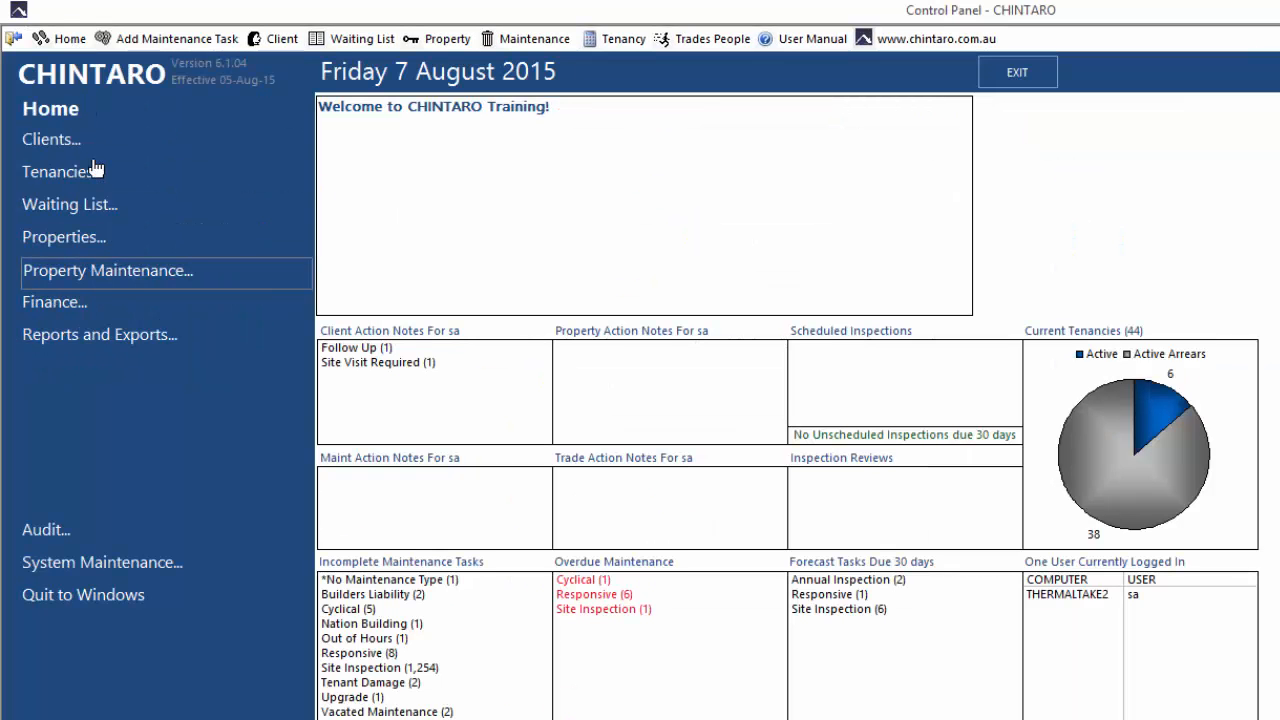
pyautogui.click(104, 305)
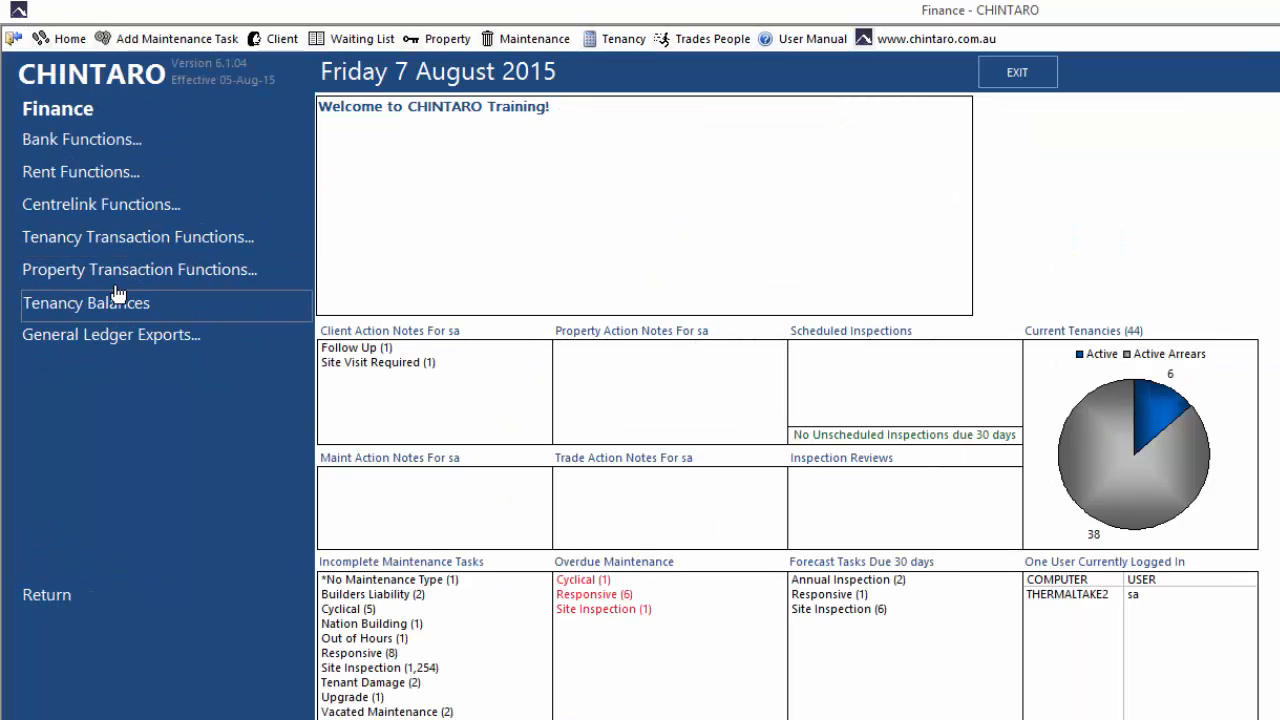
pyautogui.click(169, 143)
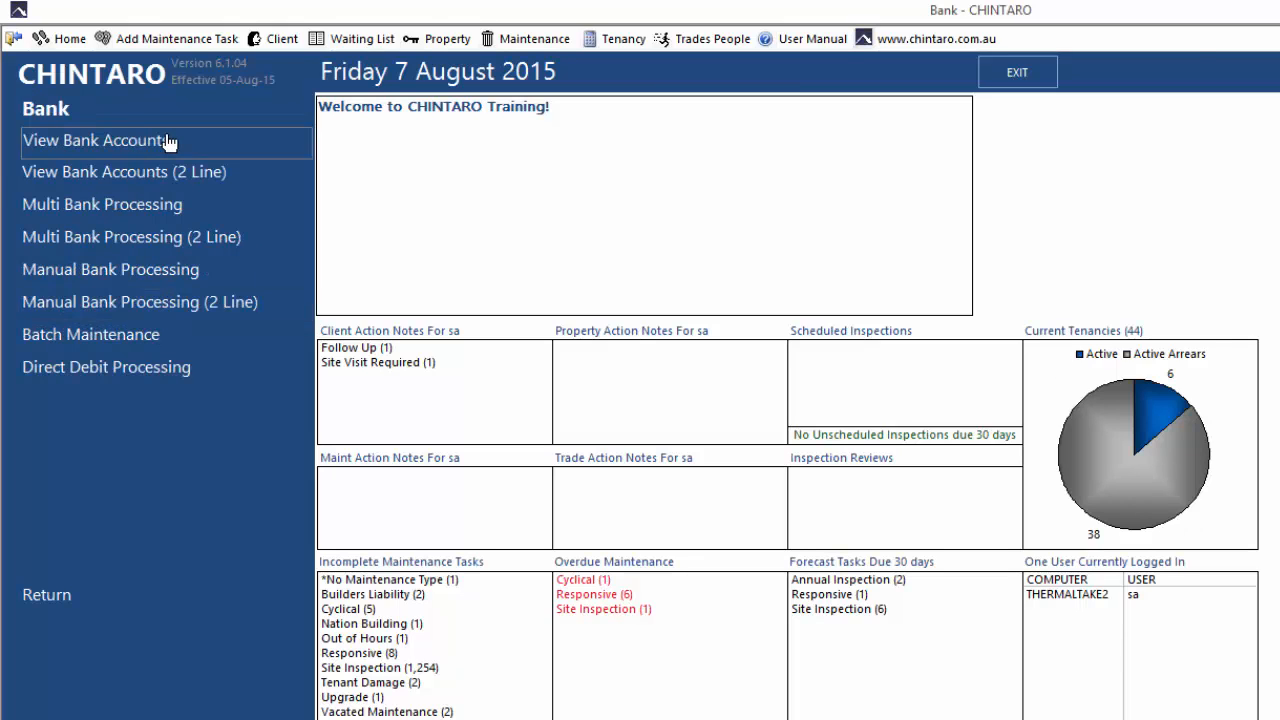
pyautogui.click(210, 272)
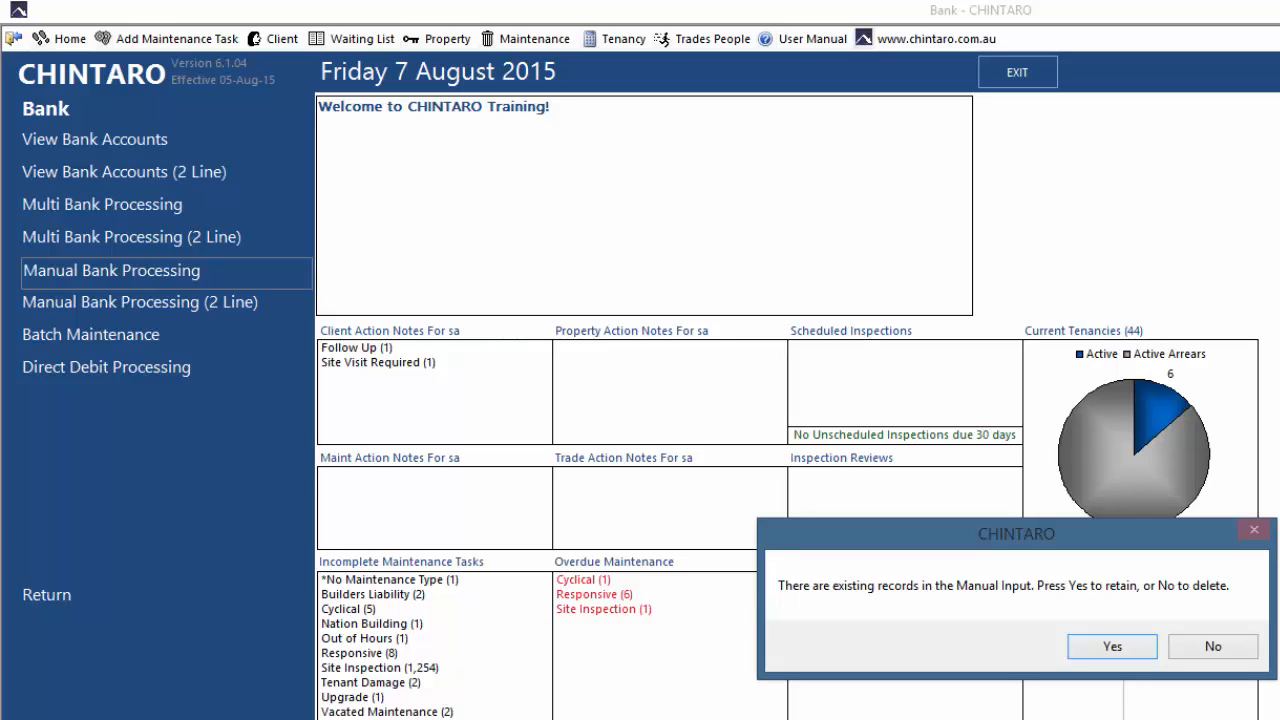
pyautogui.click(1112, 645)
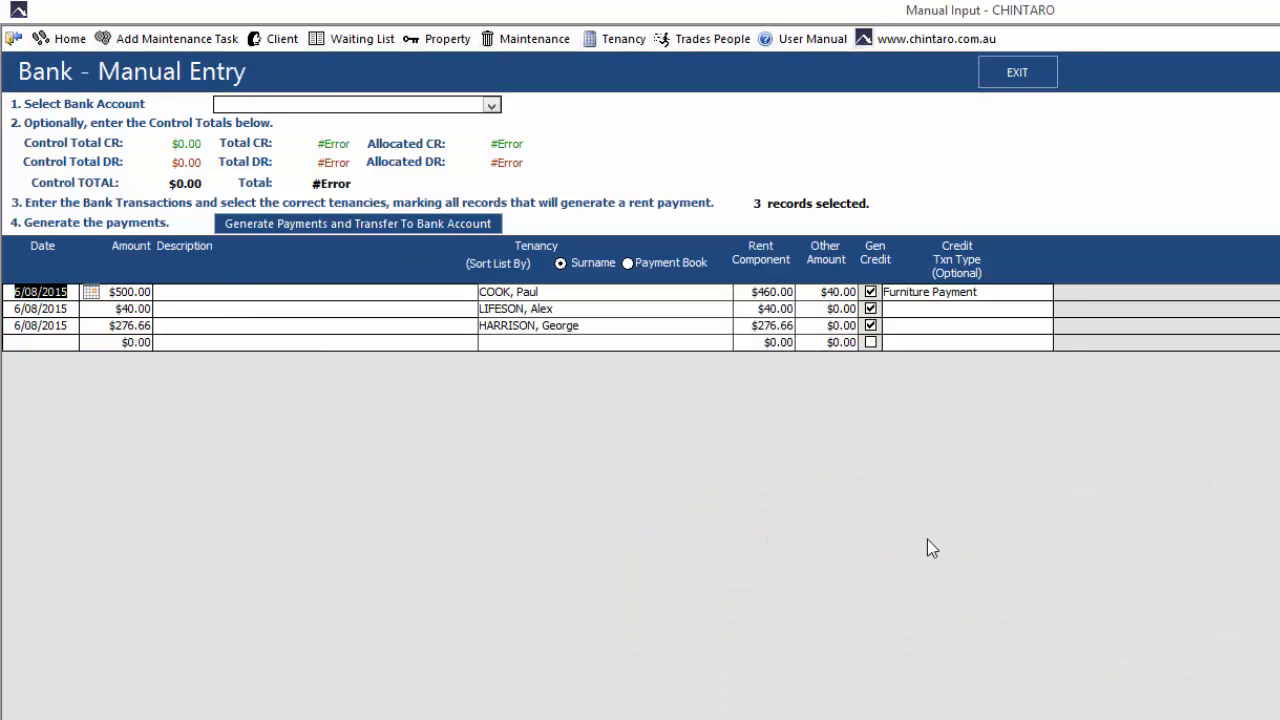
# Select the Westpac bank account and set the credit control total to $1,060.95
pyautogui.click(491, 105)
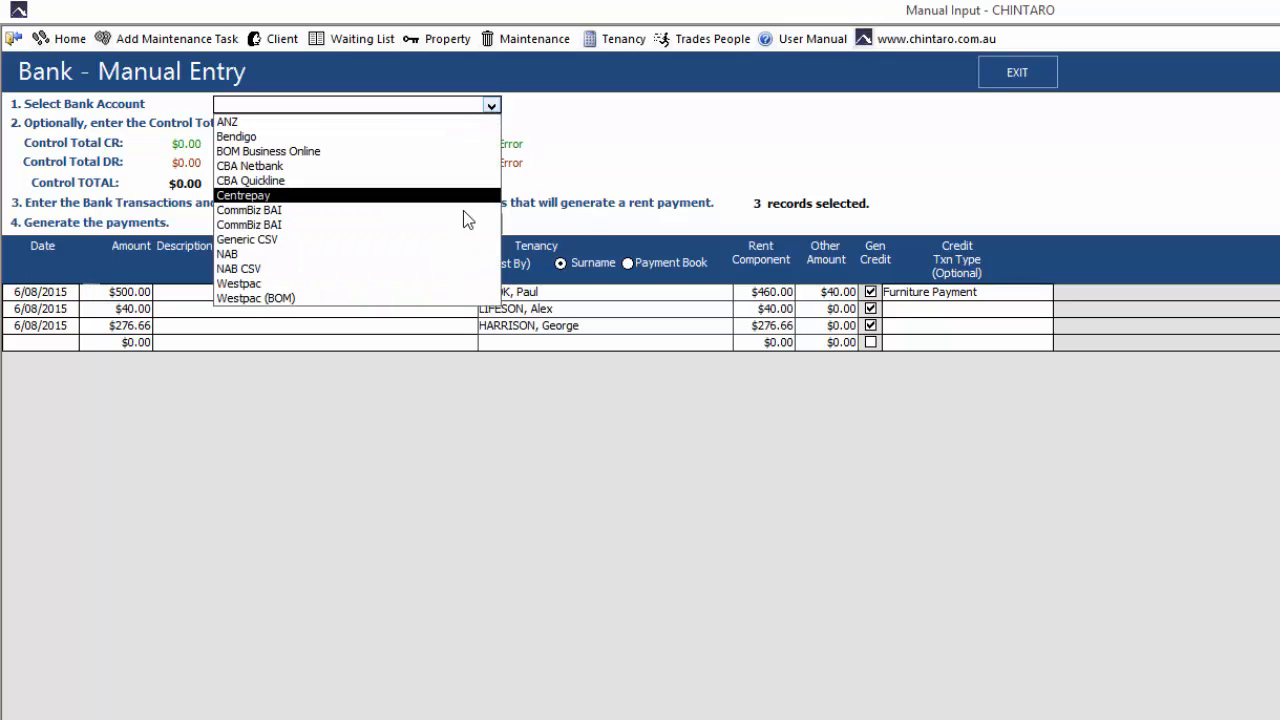
pyautogui.click(451, 283)
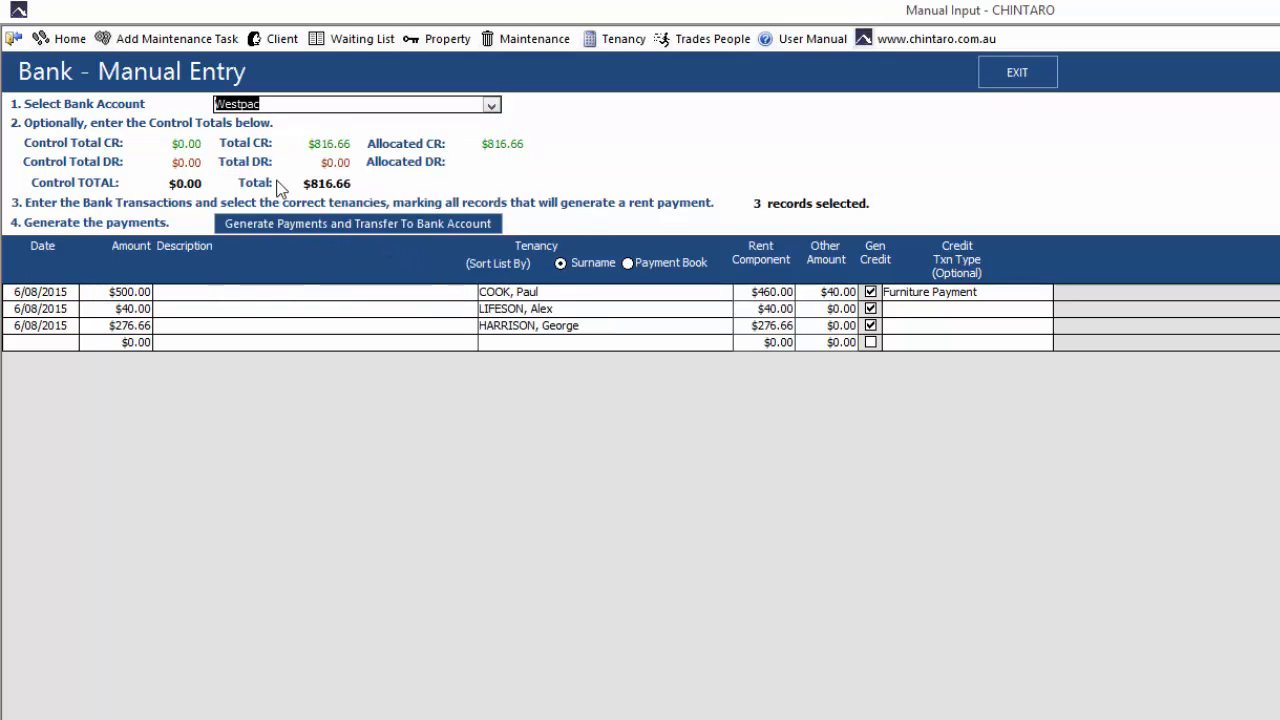
pyautogui.click(191, 145)
pyautogui.write('816')
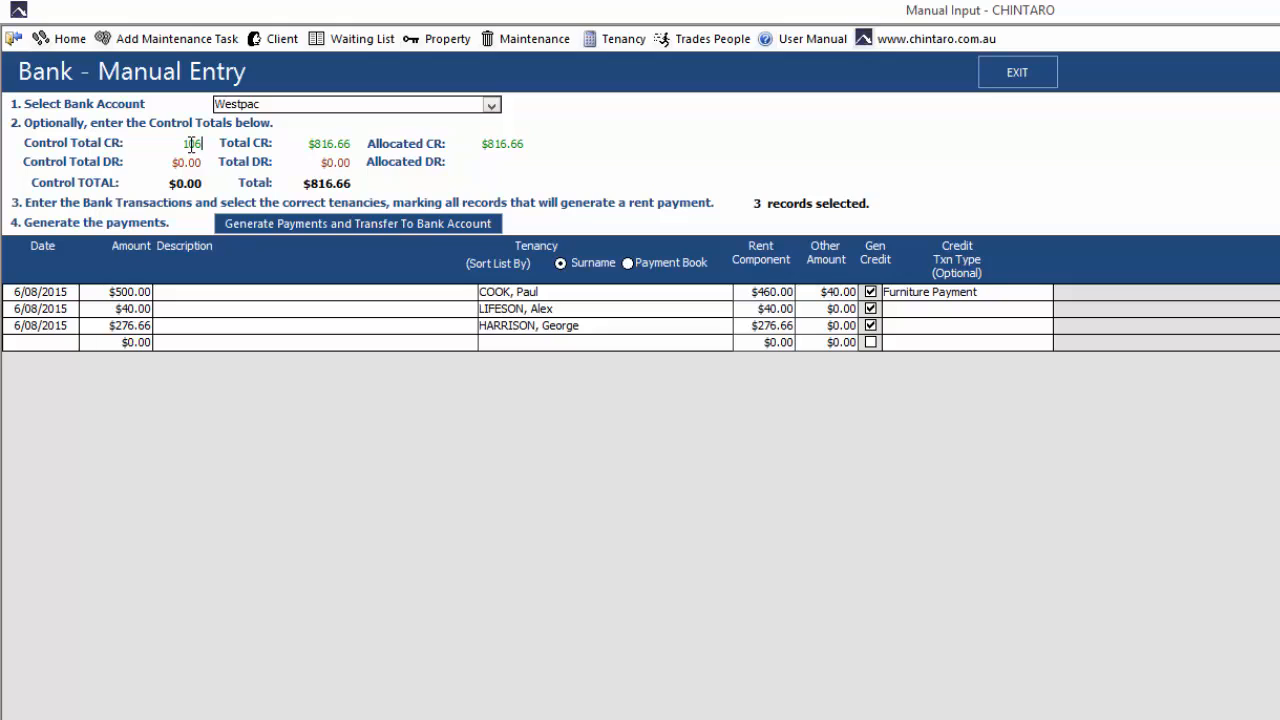
pyautogui.write('0.795')
pyautogui.press('Tab')
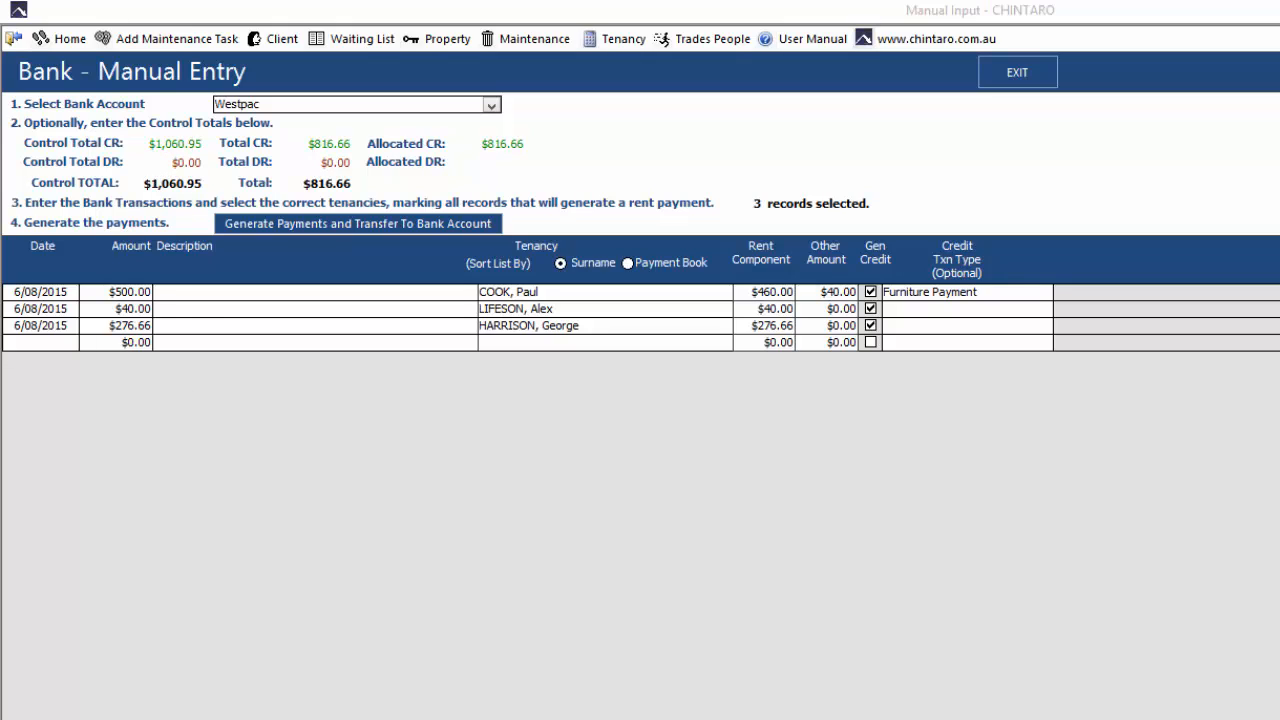
# Add a fourth bank transaction dated 6/08/2015 with an amount of $234.29
pyautogui.click(44, 342)
pyautogui.click(88, 344)
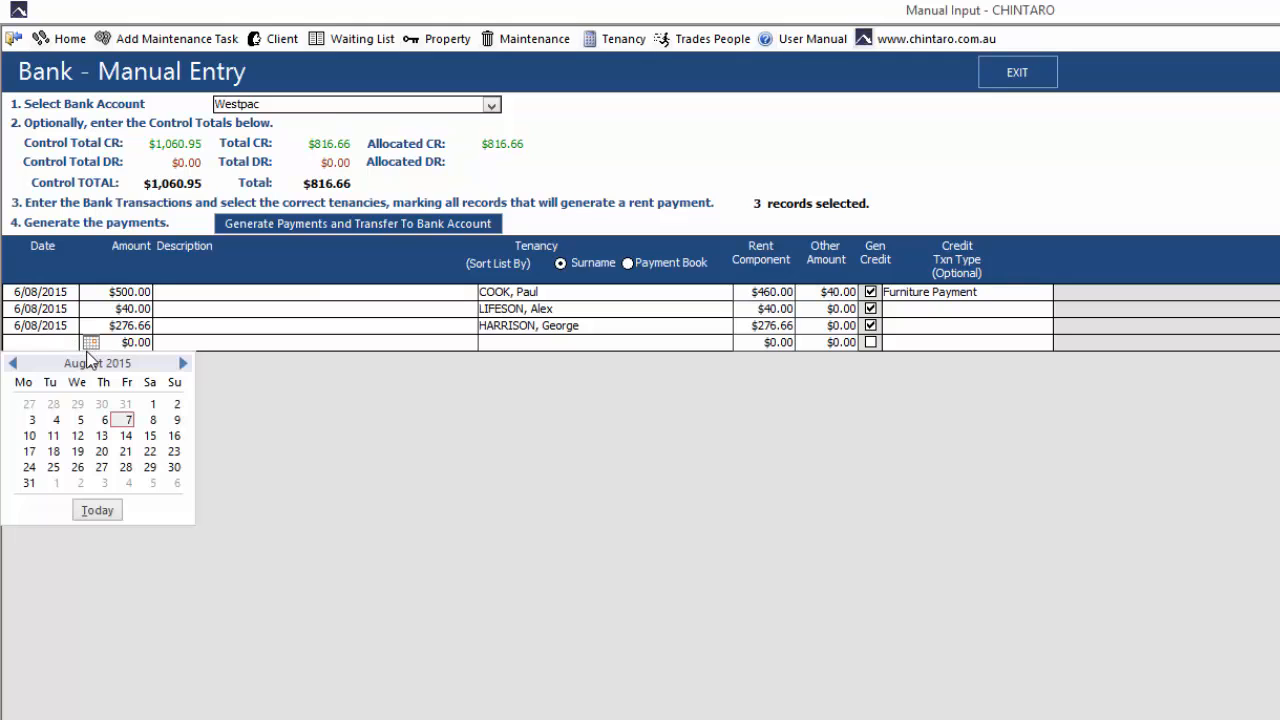
pyautogui.click(95, 420)
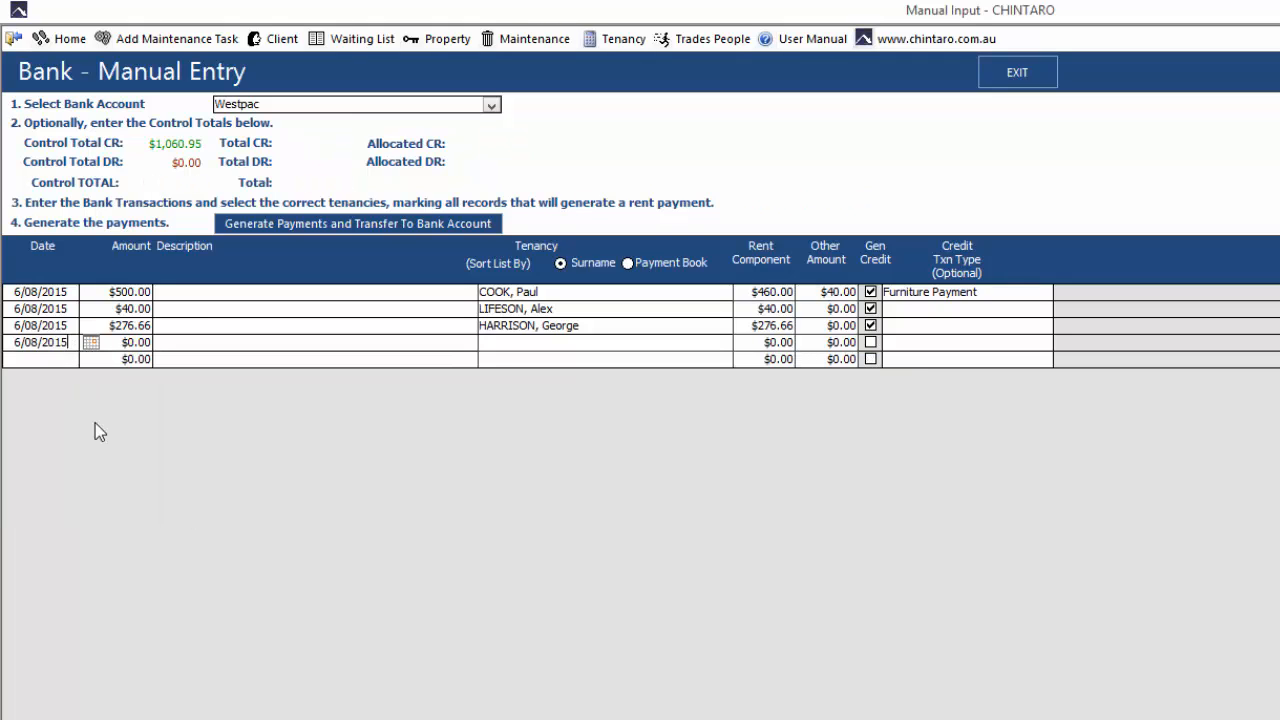
pyautogui.press('Tab')
pyautogui.write('234.29')
pyautogui.press('Tab')
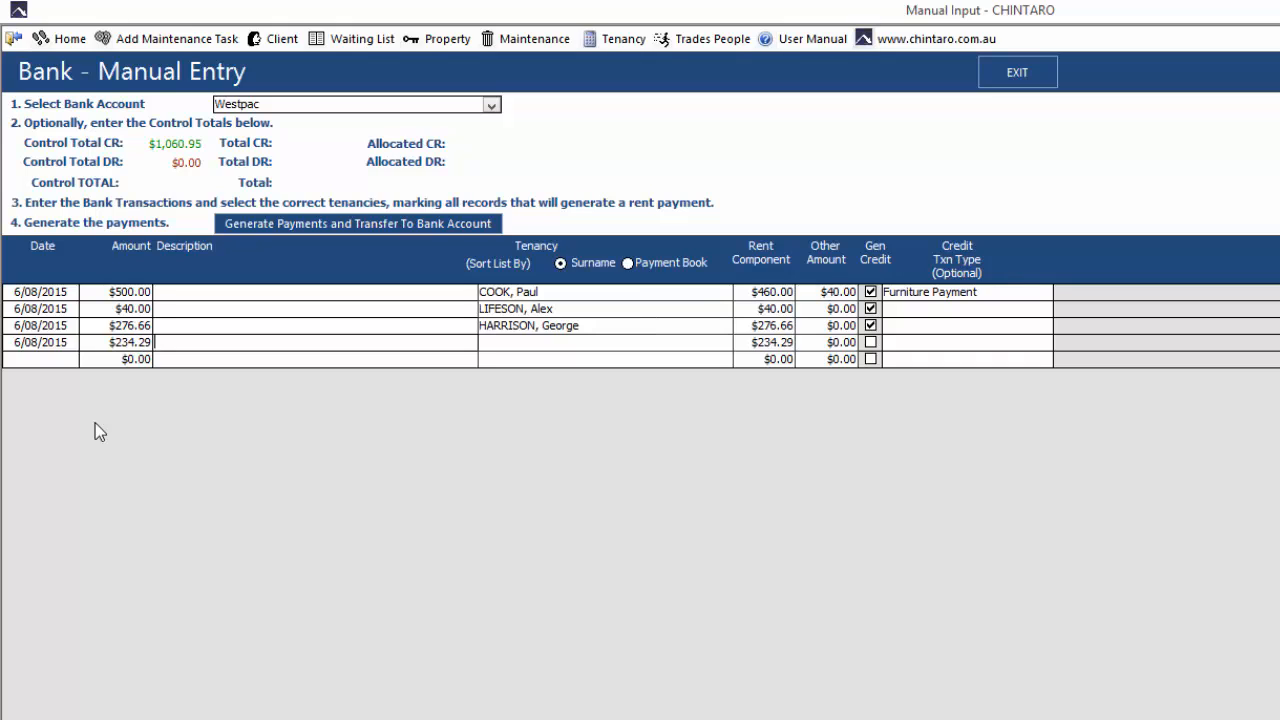
# Assign the $234.29 transaction to the vacated tenant's tenancy, acknowledge the allocation to other, and set its credit transaction type to Credit
pyautogui.press('Tab')
pyautogui.write('fo')
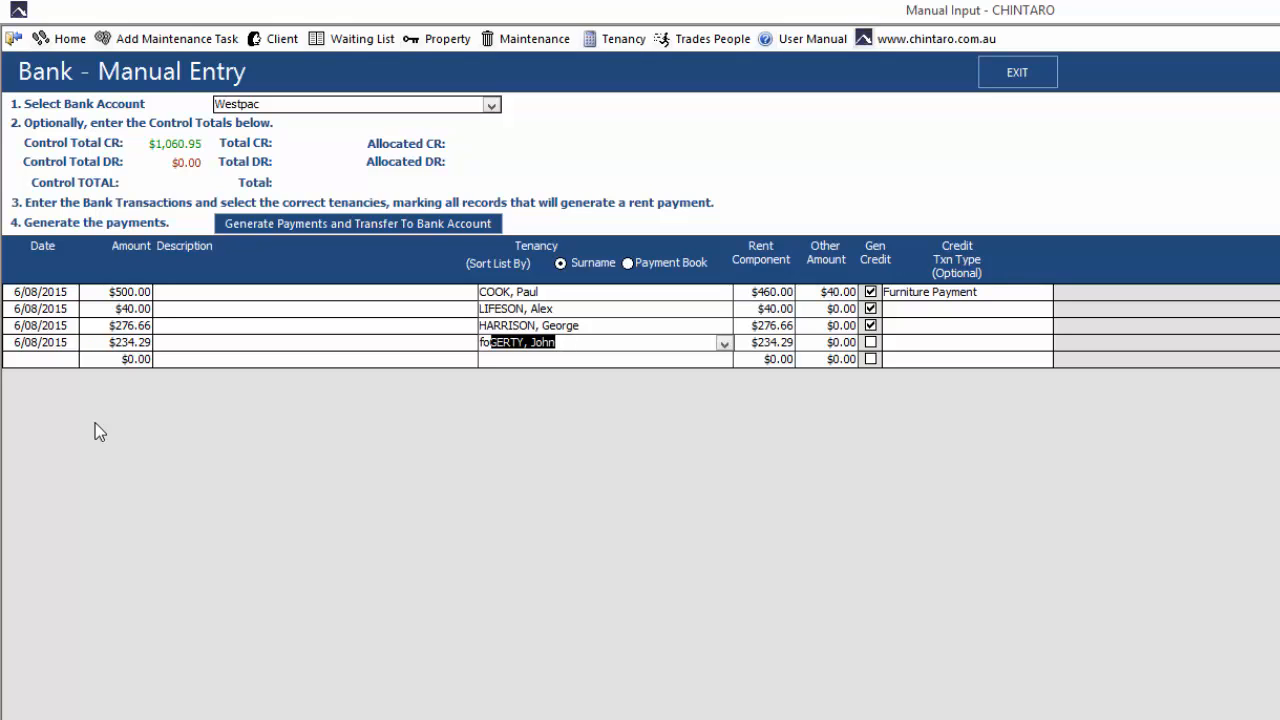
pyautogui.press('Tab')
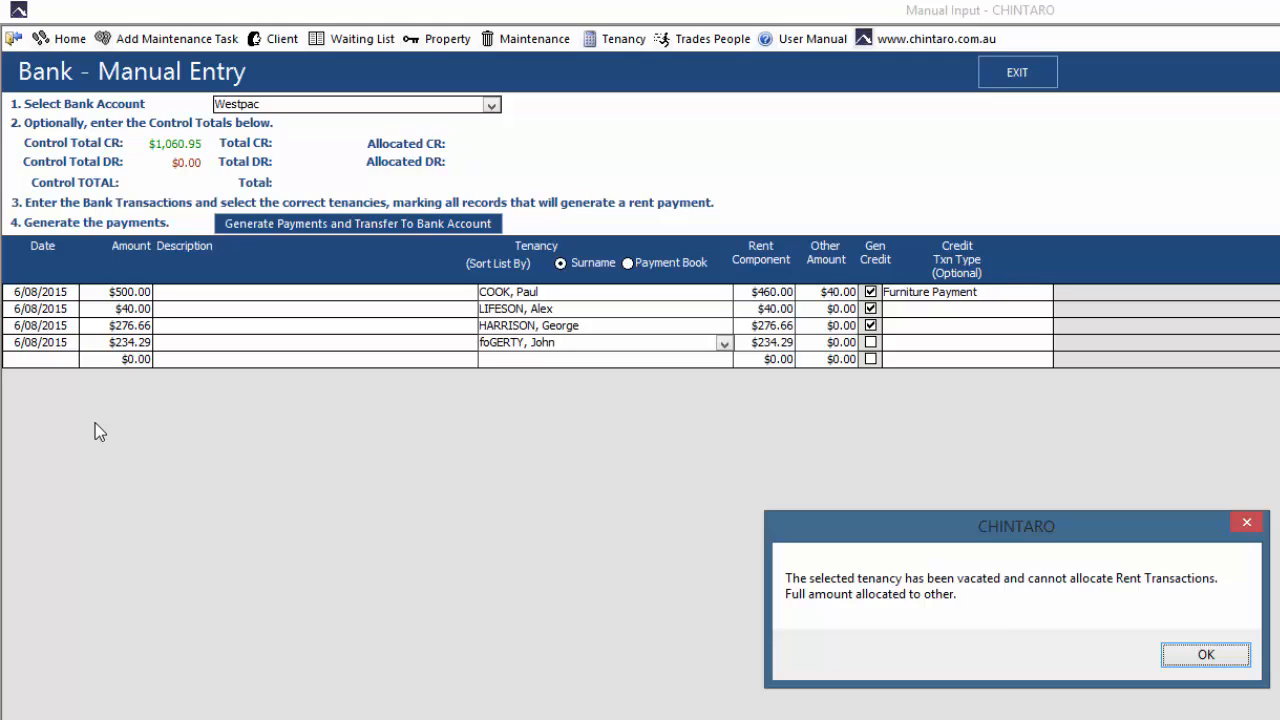
pyautogui.click(1206, 660)
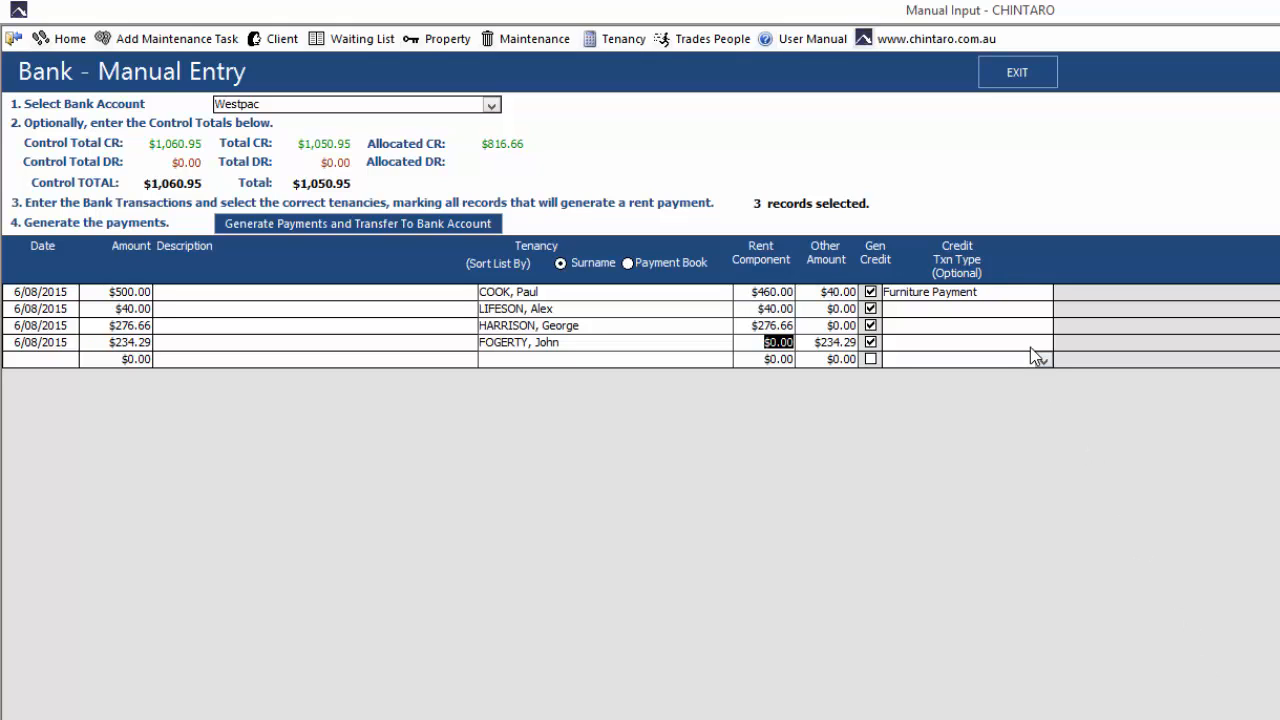
pyautogui.click(999, 342)
pyautogui.click(1043, 345)
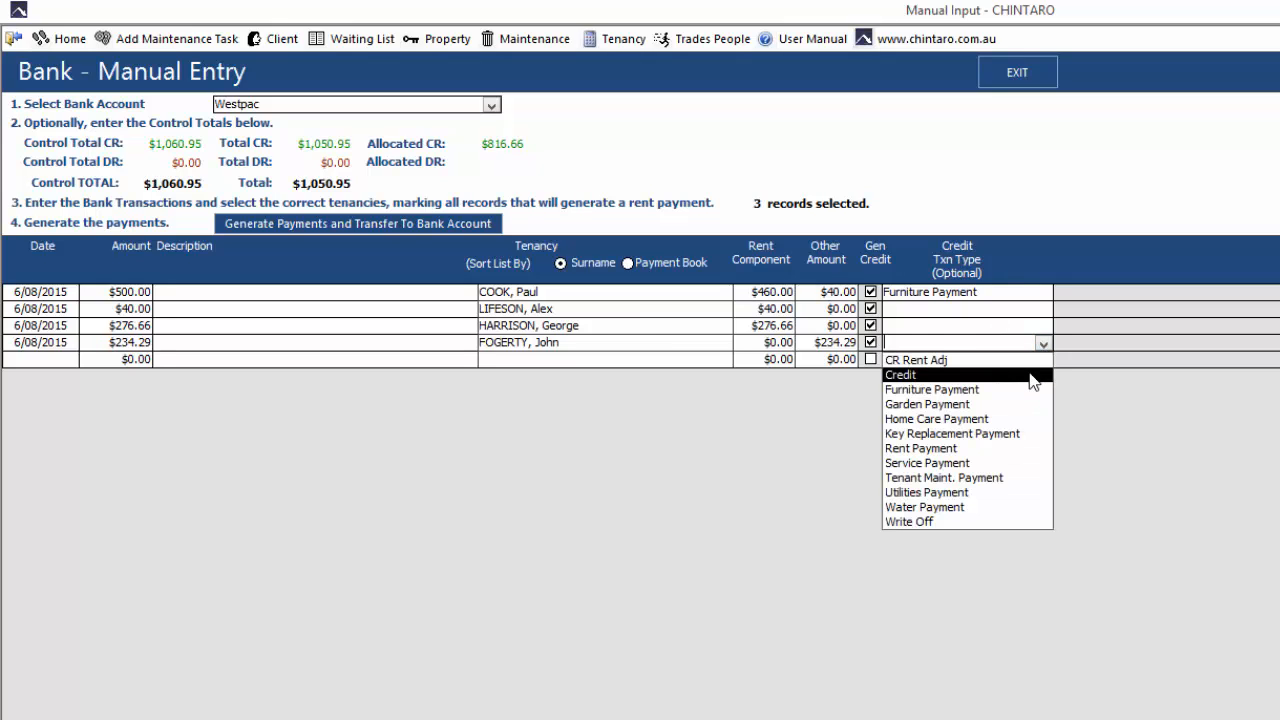
pyautogui.click(1033, 376)
pyautogui.click(1015, 344)
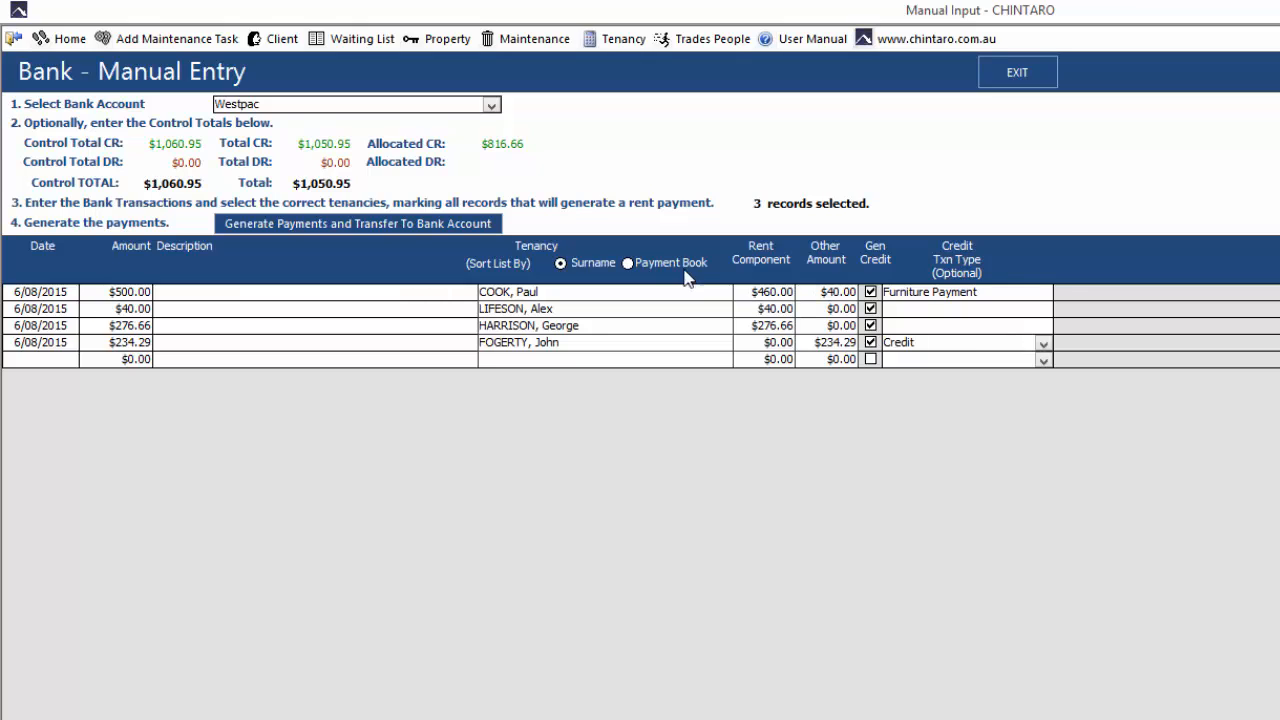
# Try to generate the payments and decline to continue with the mismatched credit control total
pyautogui.click(478, 233)
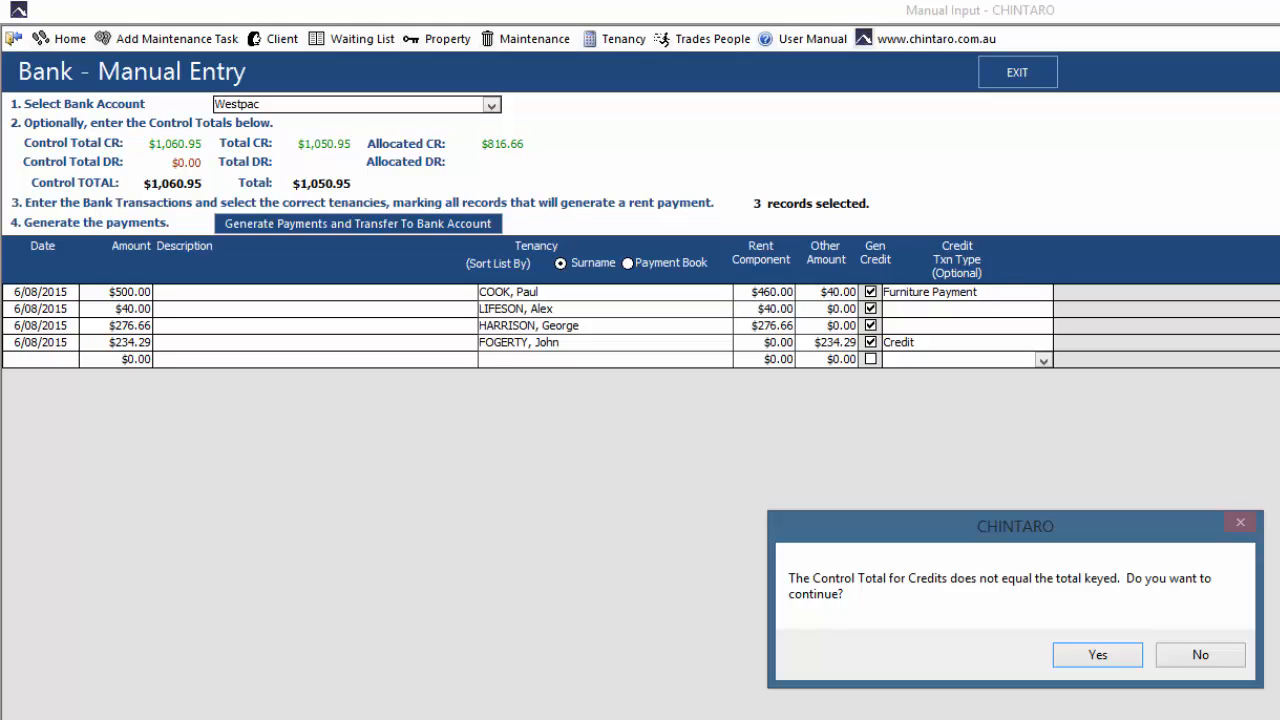
pyautogui.click(1237, 652)
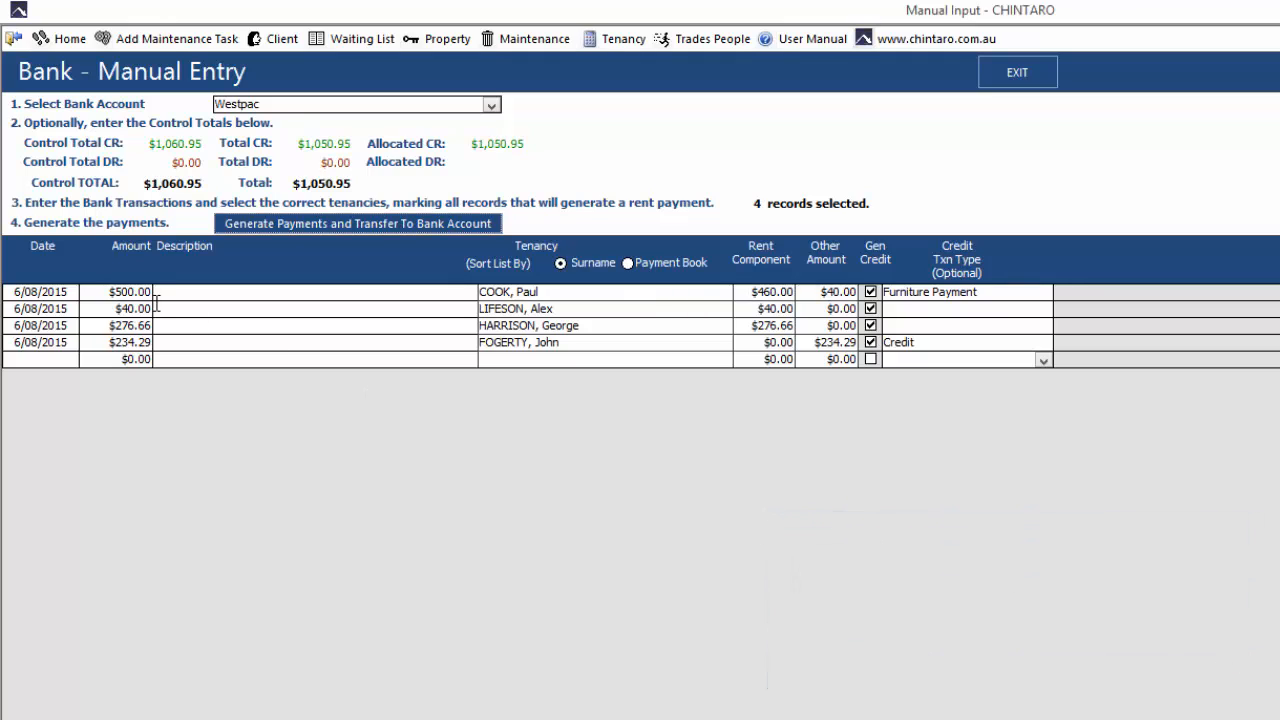
# Change the $40 transaction's amount to $50 and reselect the same tenant for it
pyautogui.click(125, 308)
pyautogui.write('50')
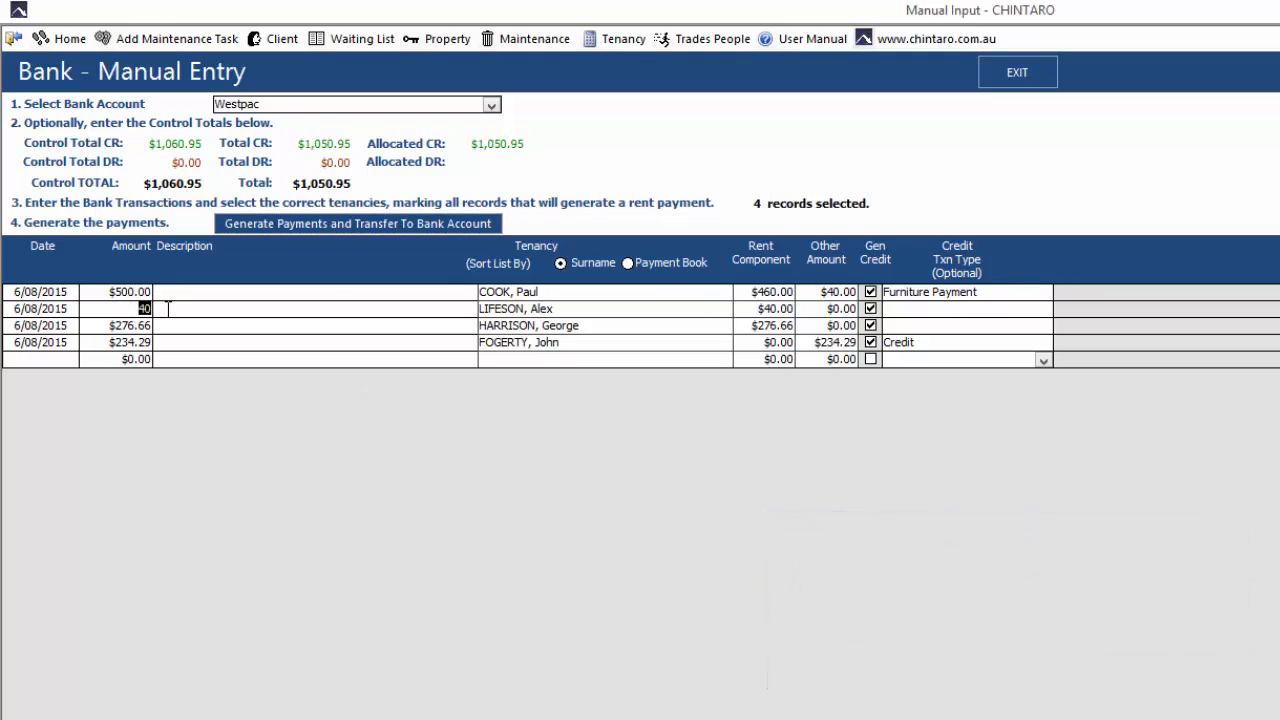
pyautogui.click(560, 357)
pyautogui.click(515, 310)
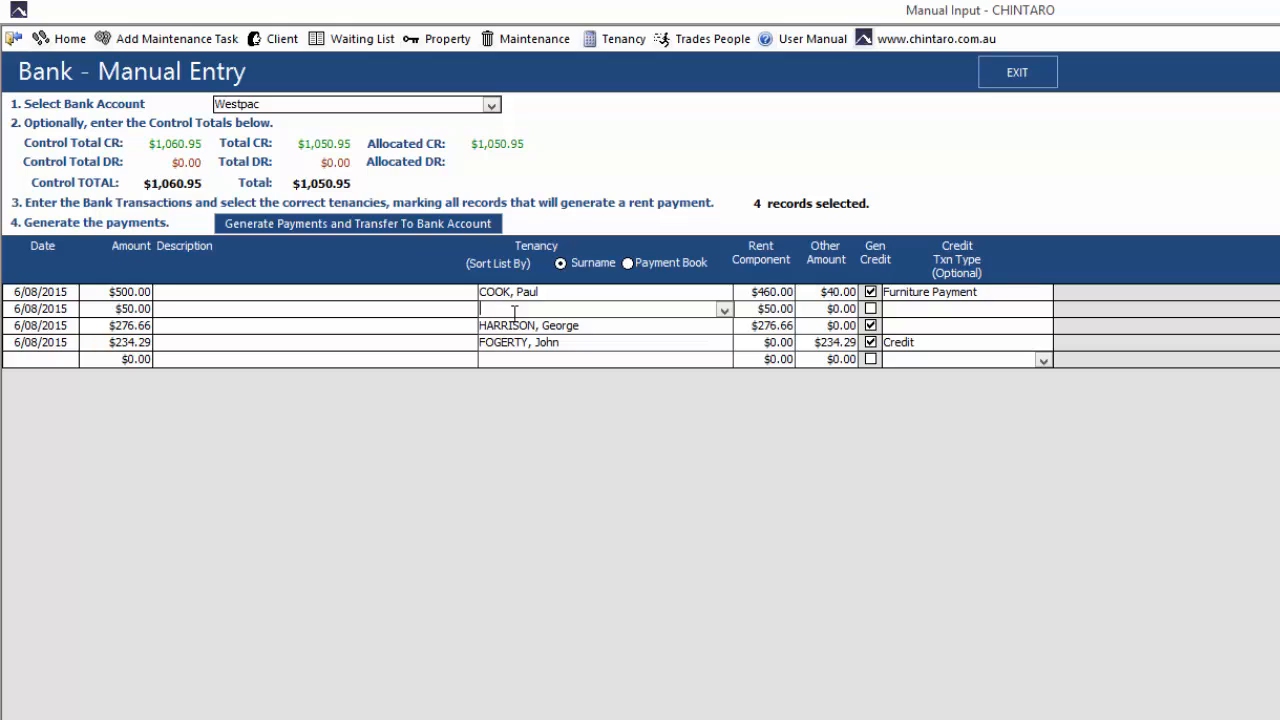
pyautogui.write('lifeSON, Alex')
pyautogui.press('Tab')
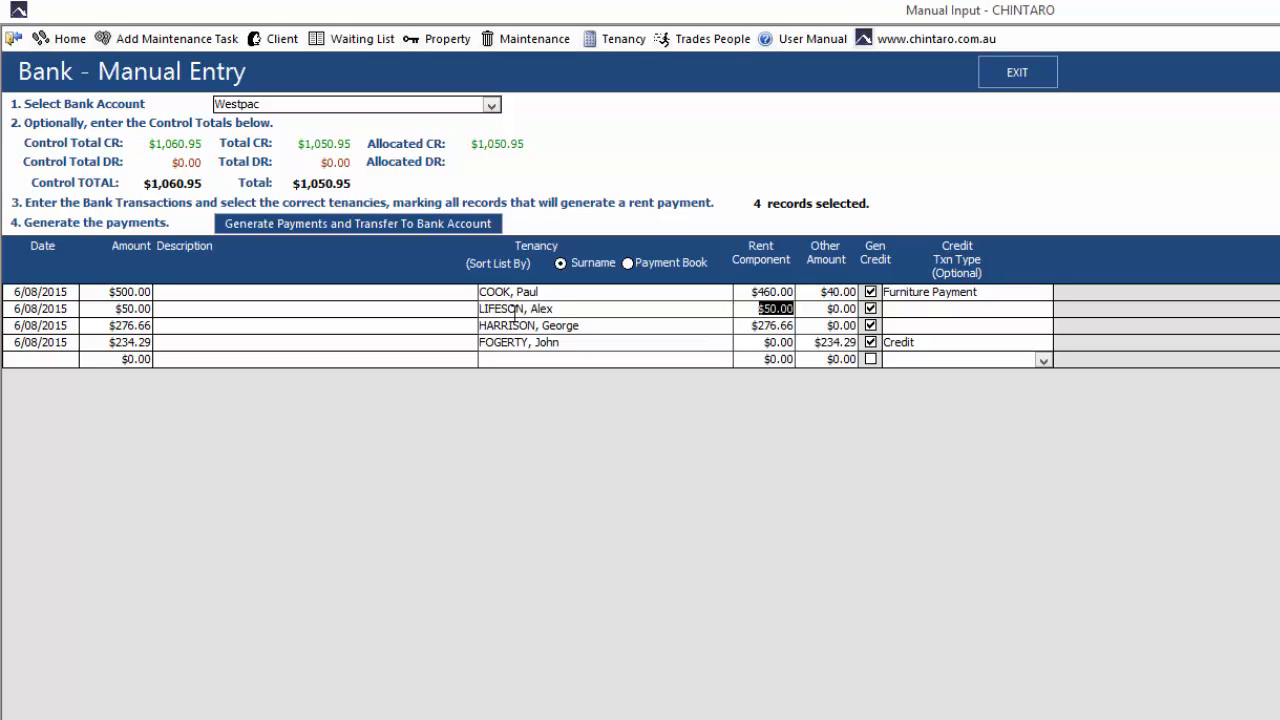
pyautogui.press('Tab')
pyautogui.press('Tab')
# Generate the payments, transfer them to the bank account, and acknowledge the completion notice
pyautogui.click(347, 229)
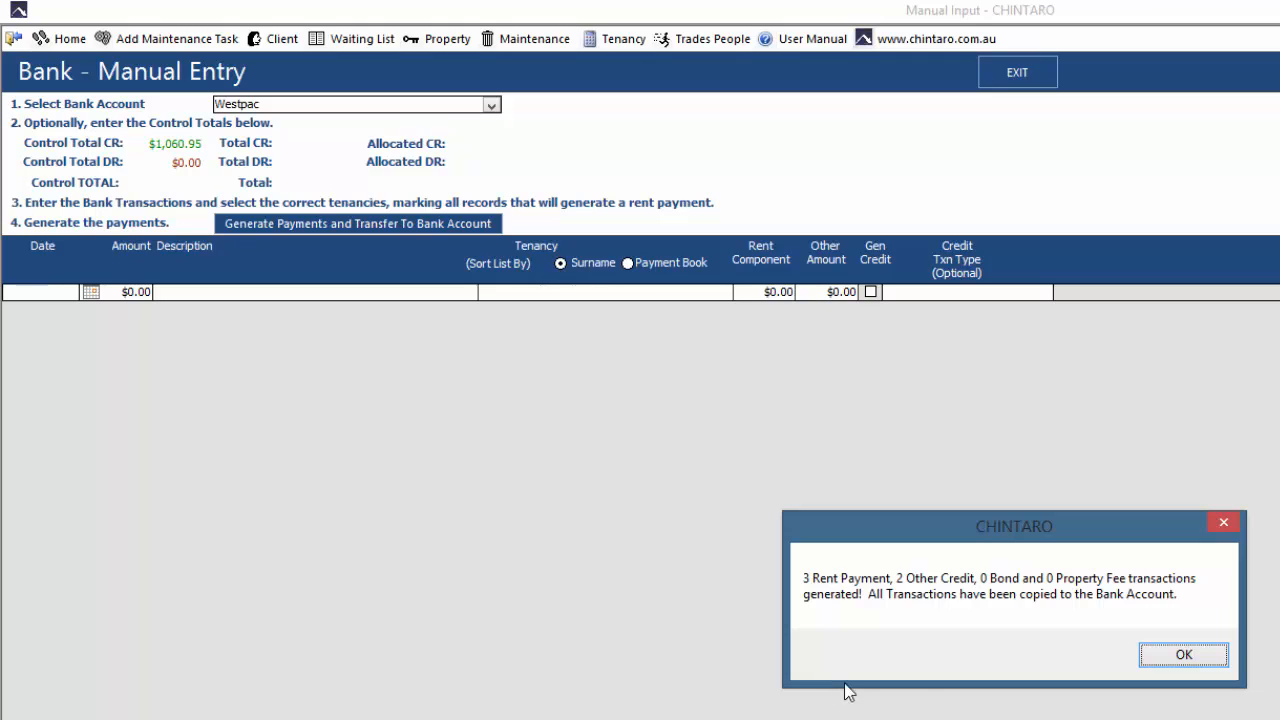
pyautogui.click(1168, 660)
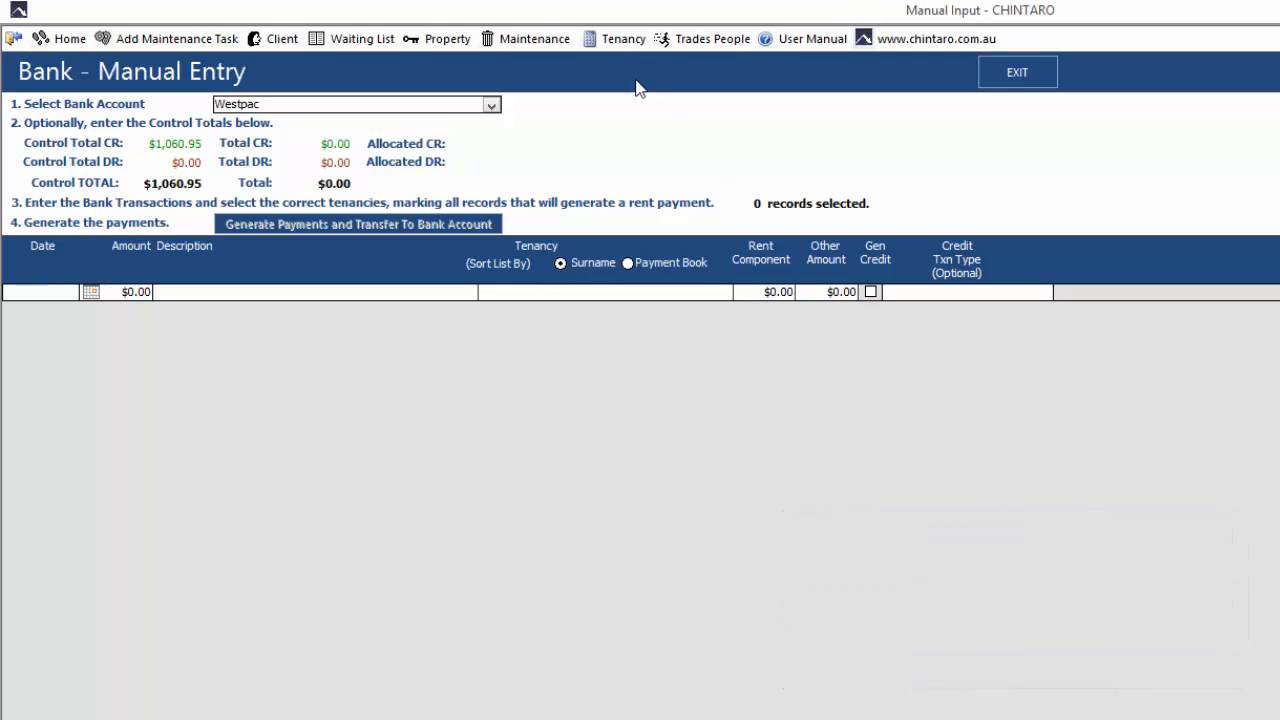
# Filter the tenancy list by the surname of the $276.66 transaction's tenant and open that tenancy to view its transactions
pyautogui.click(612, 39)
pyautogui.click(129, 333)
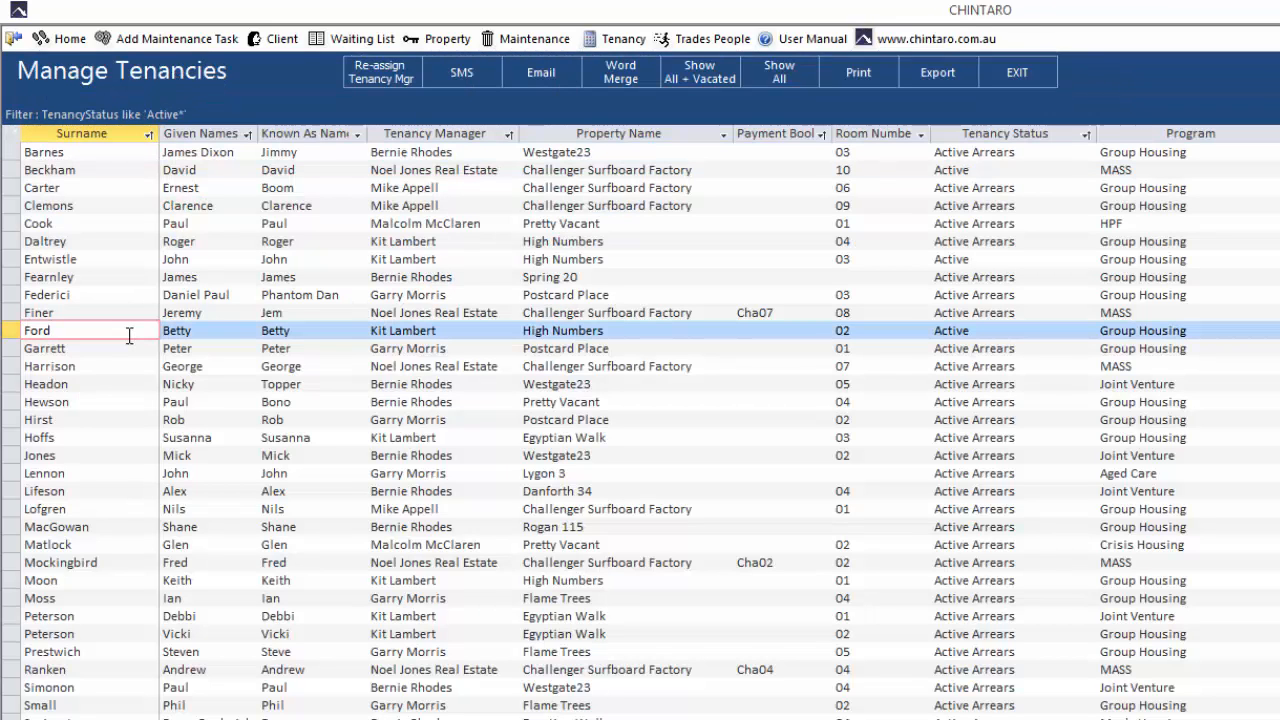
pyautogui.write('HARRISON')
pyautogui.press('Return')
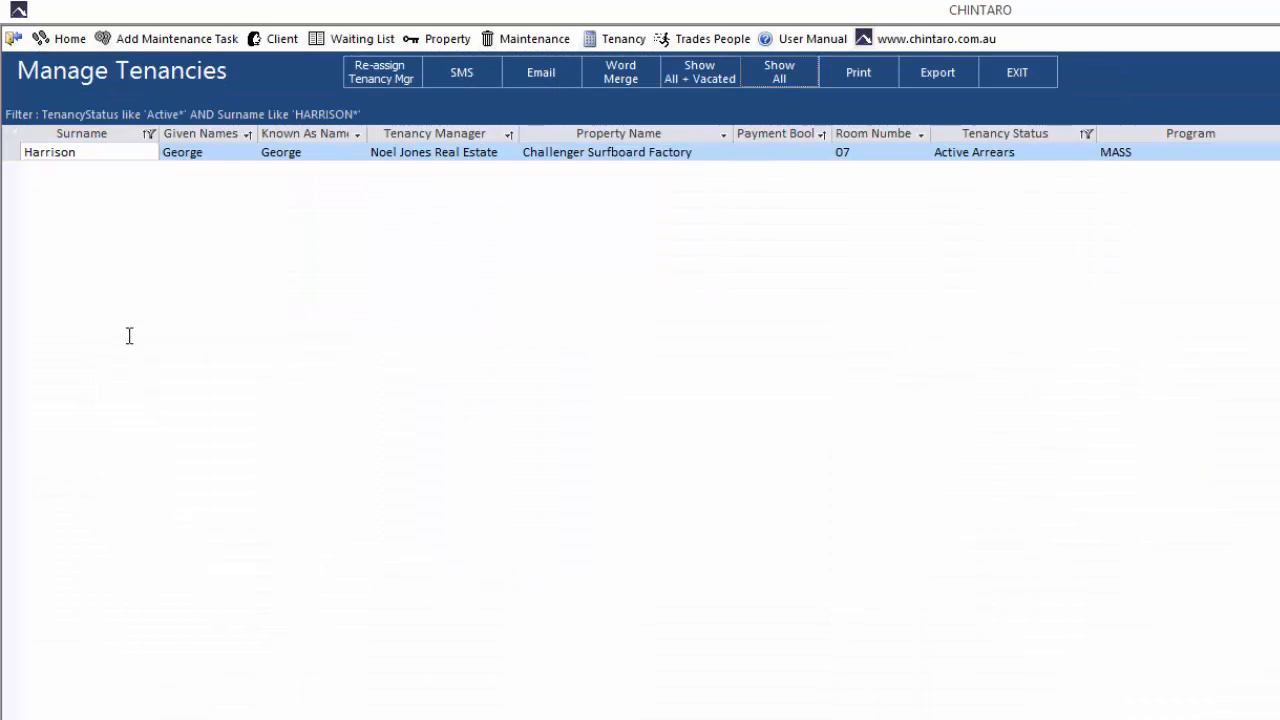
pyautogui.click(166, 155)
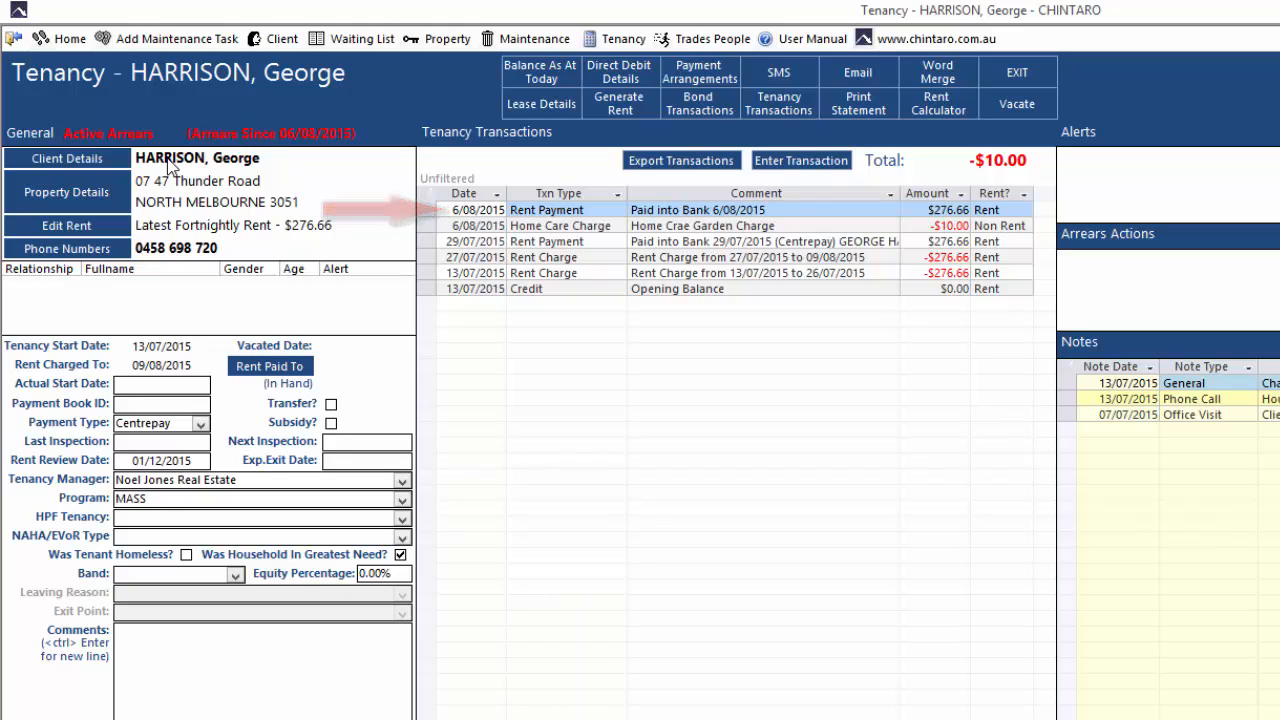
# Return to the tenancy list, show all tenancies, and open the $500 transaction's tenancy to view its generated payments
pyautogui.click(14, 39)
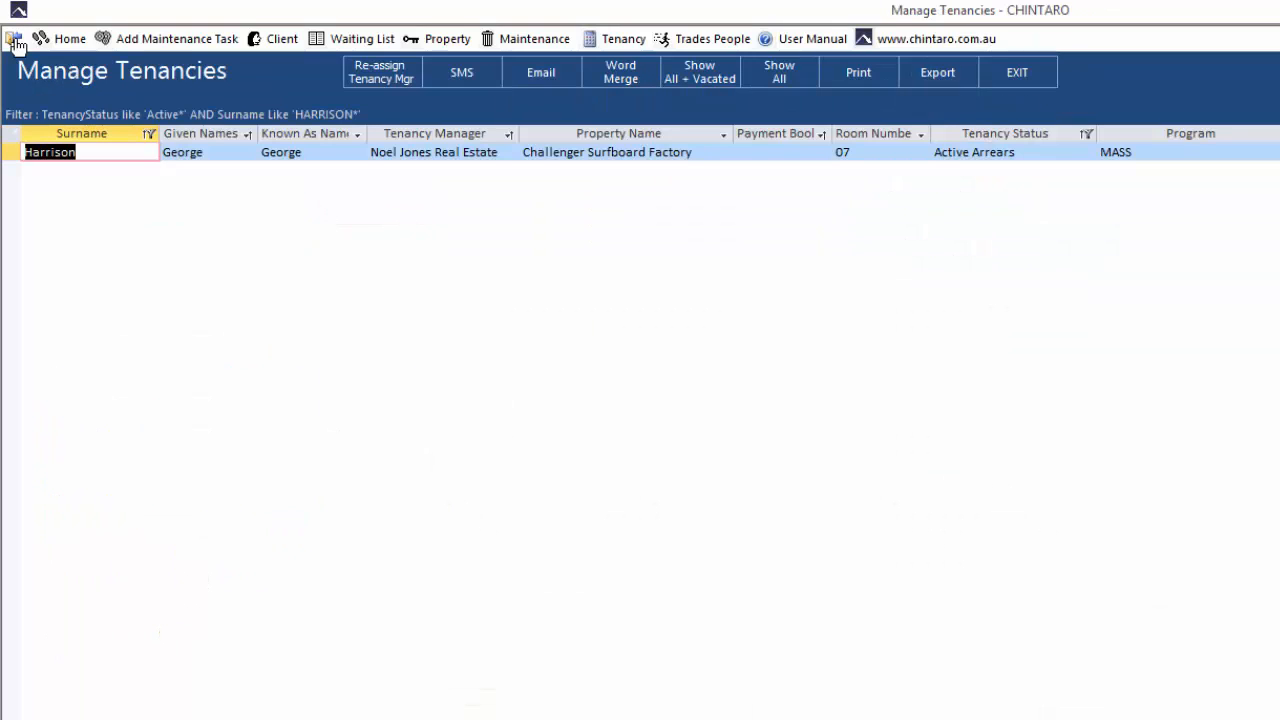
pyautogui.click(779, 80)
pyautogui.doubleClick(86, 226)
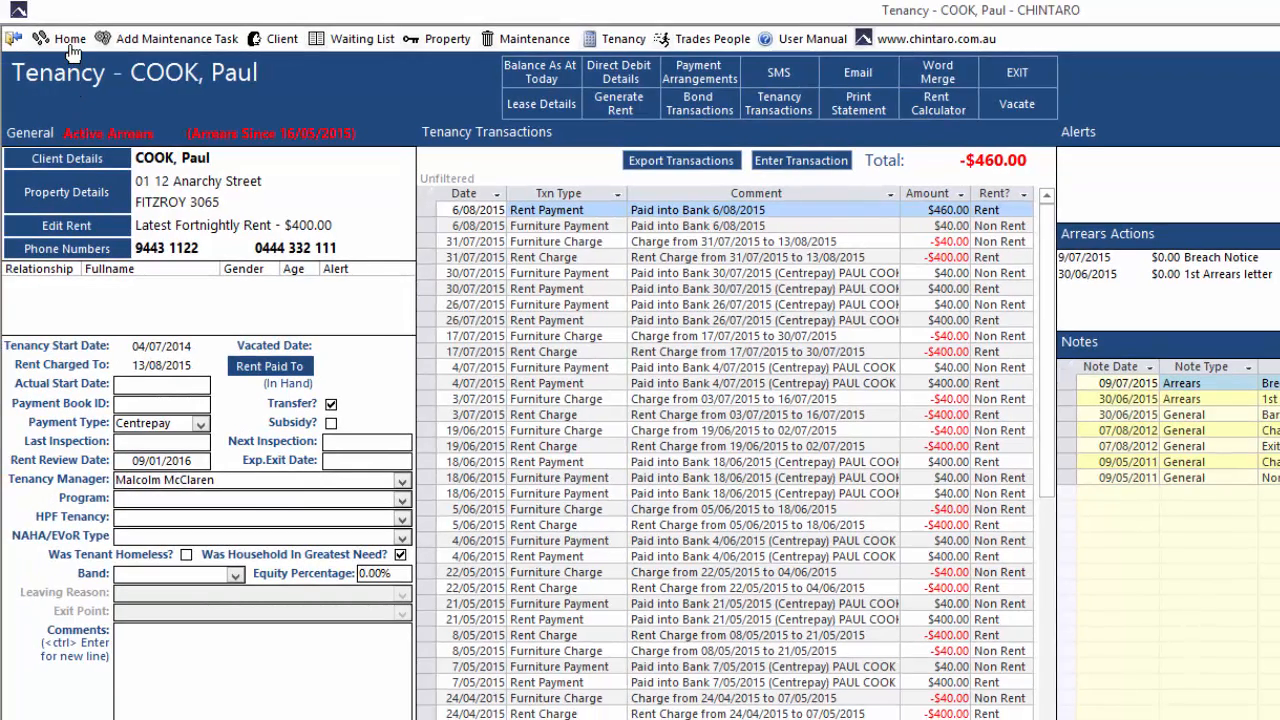
# Open Manual Bank Processing (2 Line) from the Finance bank functions
pyautogui.click(70, 42)
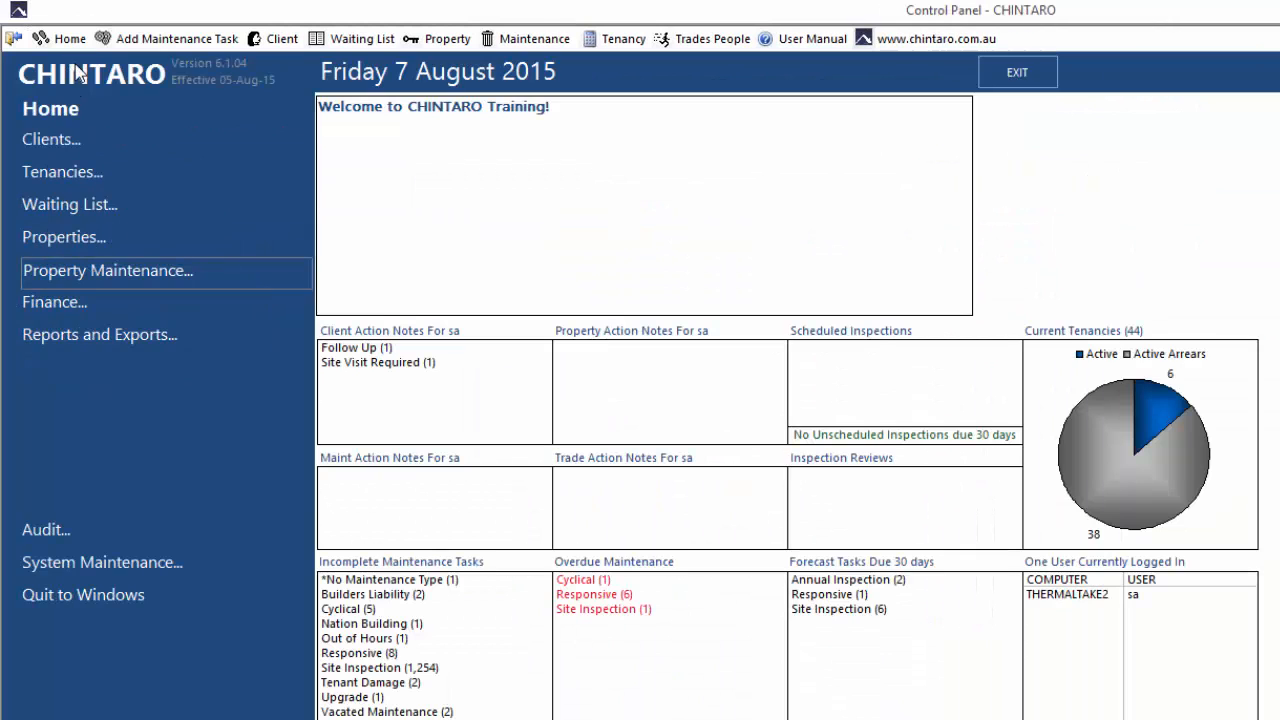
pyautogui.click(103, 305)
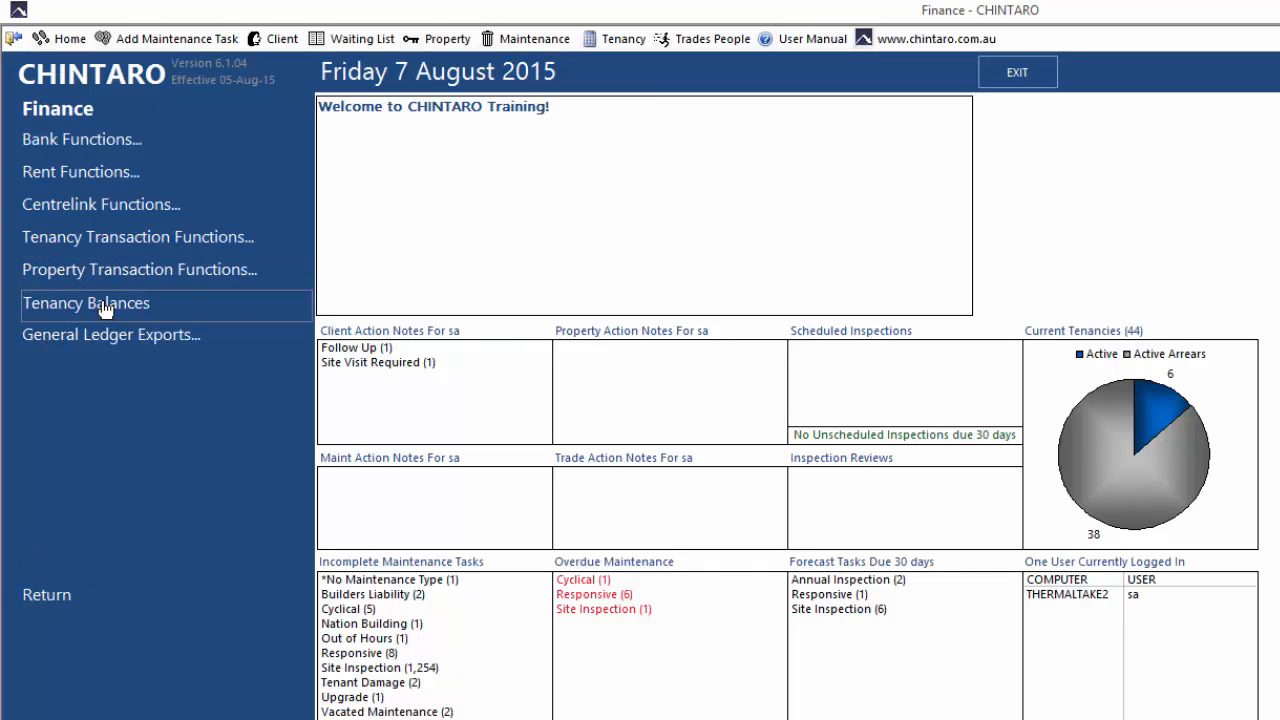
pyautogui.click(158, 146)
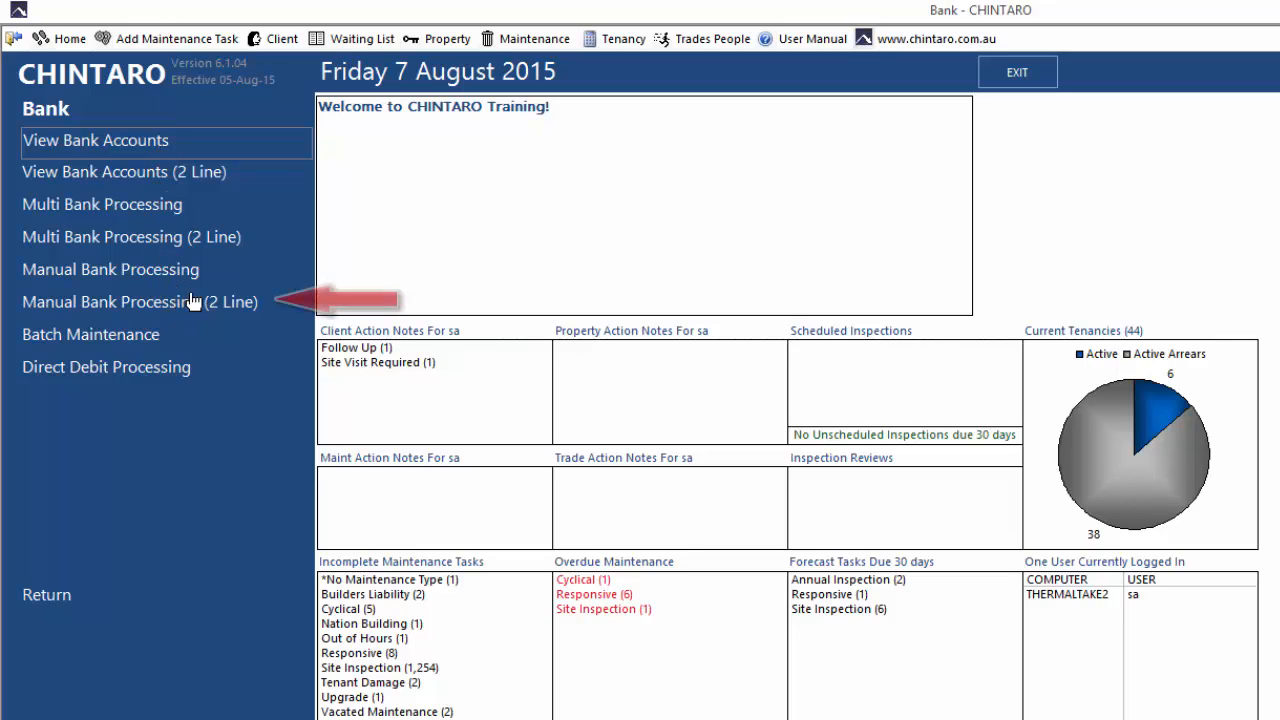
pyautogui.click(266, 302)
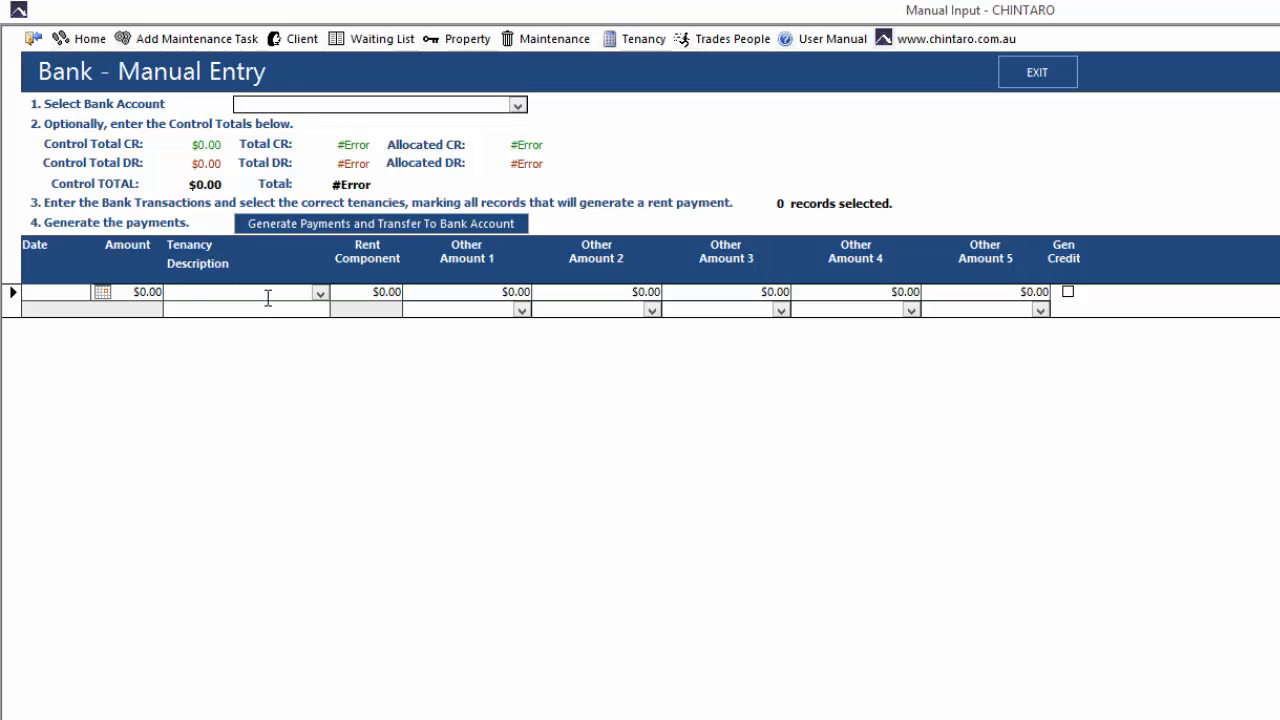
# Select the Westpac bank account for the two-line entry and set the credit control total to $1,090.00
pyautogui.click(516, 106)
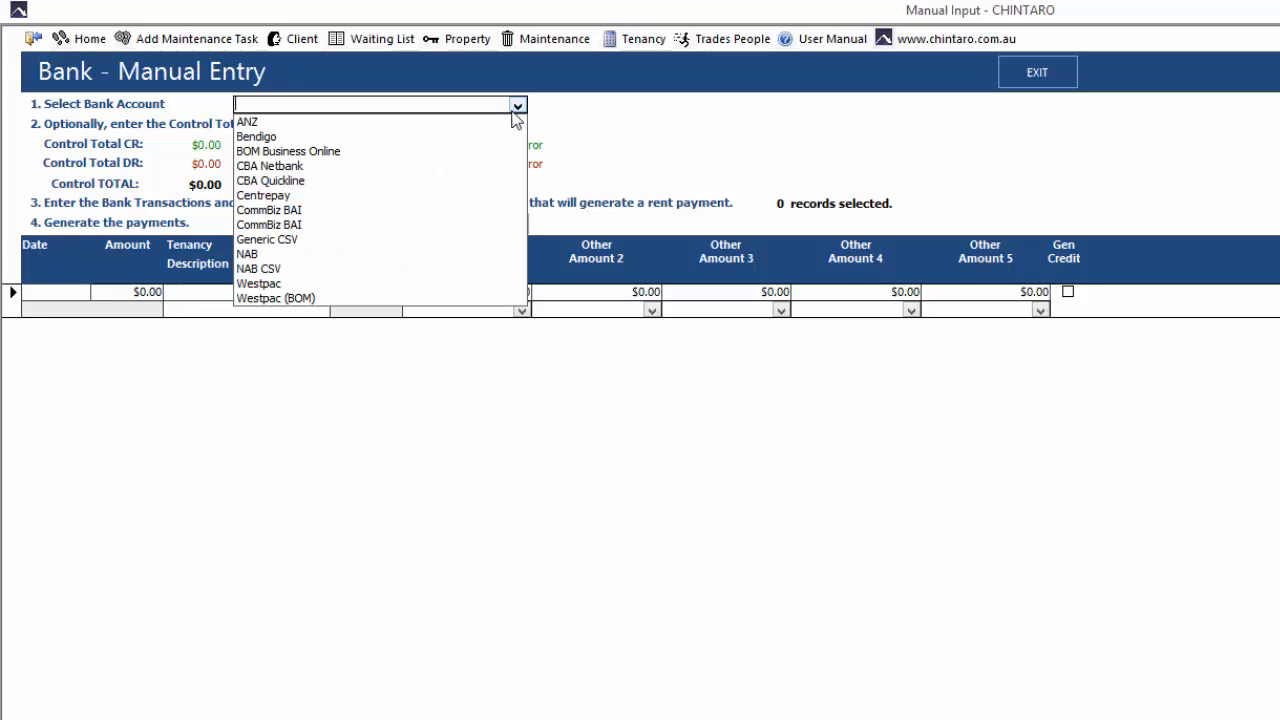
pyautogui.click(416, 284)
pyautogui.click(210, 144)
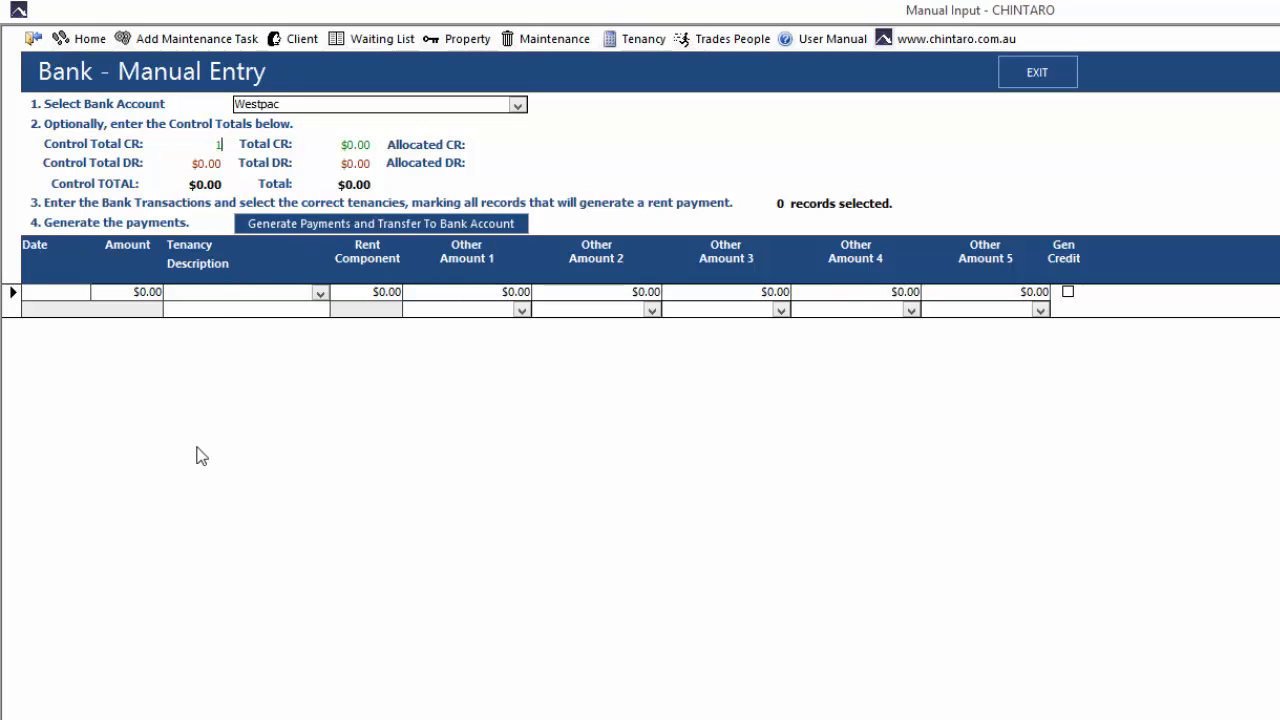
pyautogui.write('1090')
pyautogui.press('Tab')
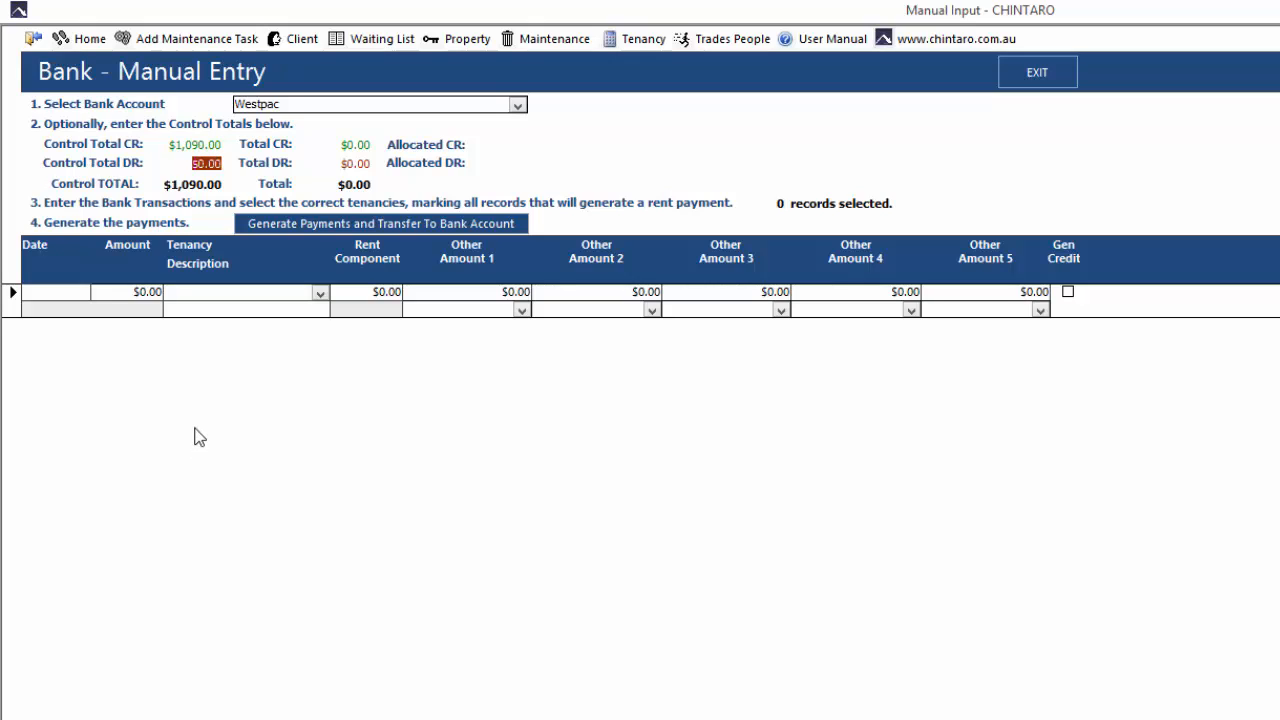
# Start the first bank transaction with the date 6/08/2015 and an amount of $460.00
pyautogui.click(66, 292)
pyautogui.click(99, 293)
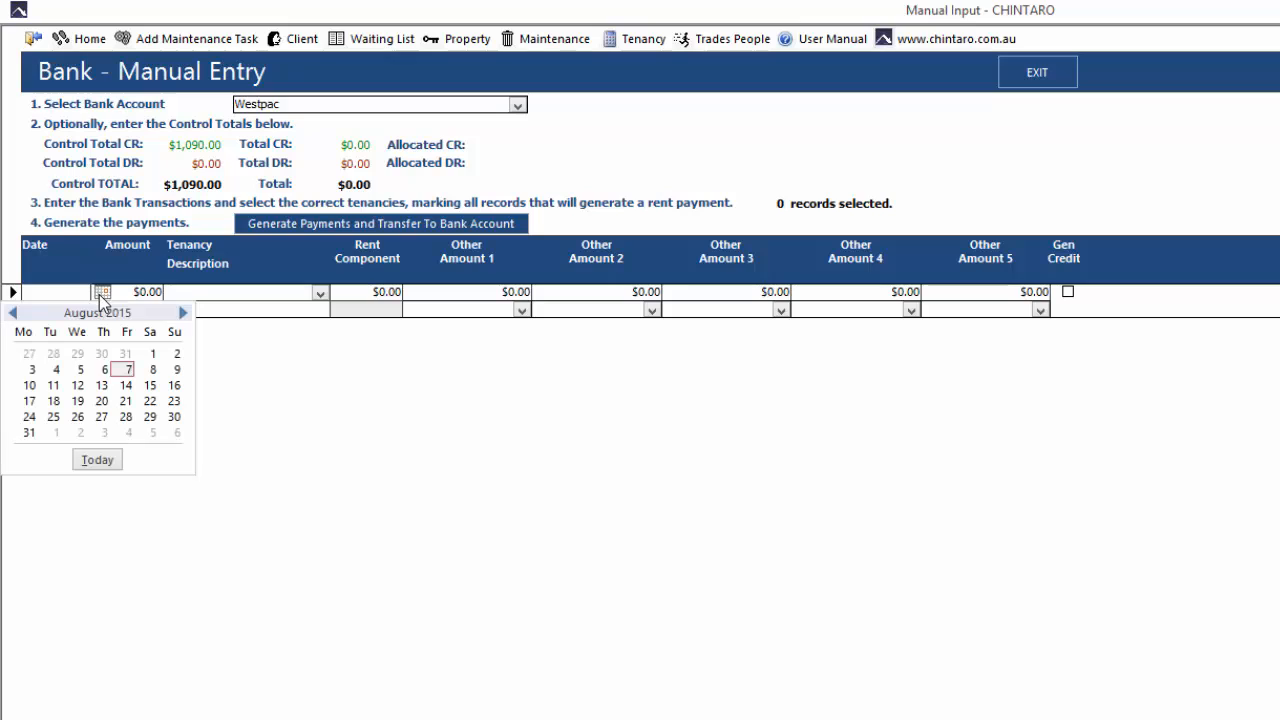
pyautogui.click(99, 363)
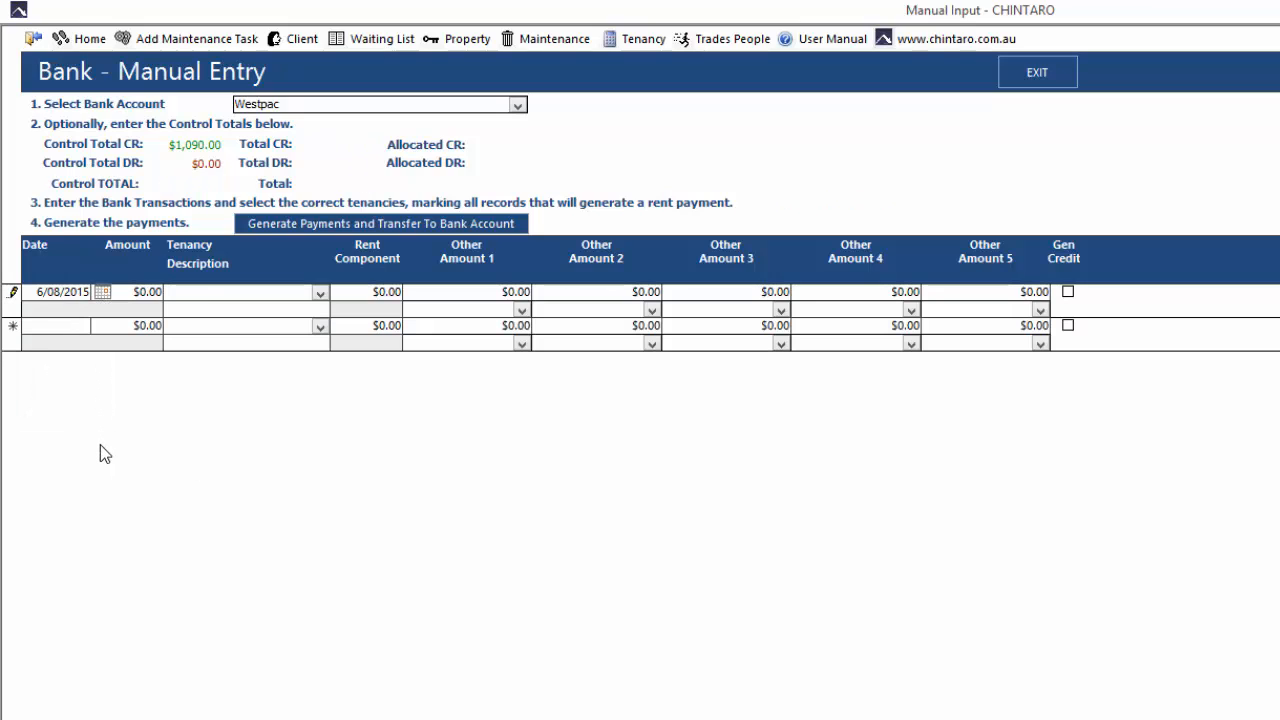
pyautogui.press('Tab')
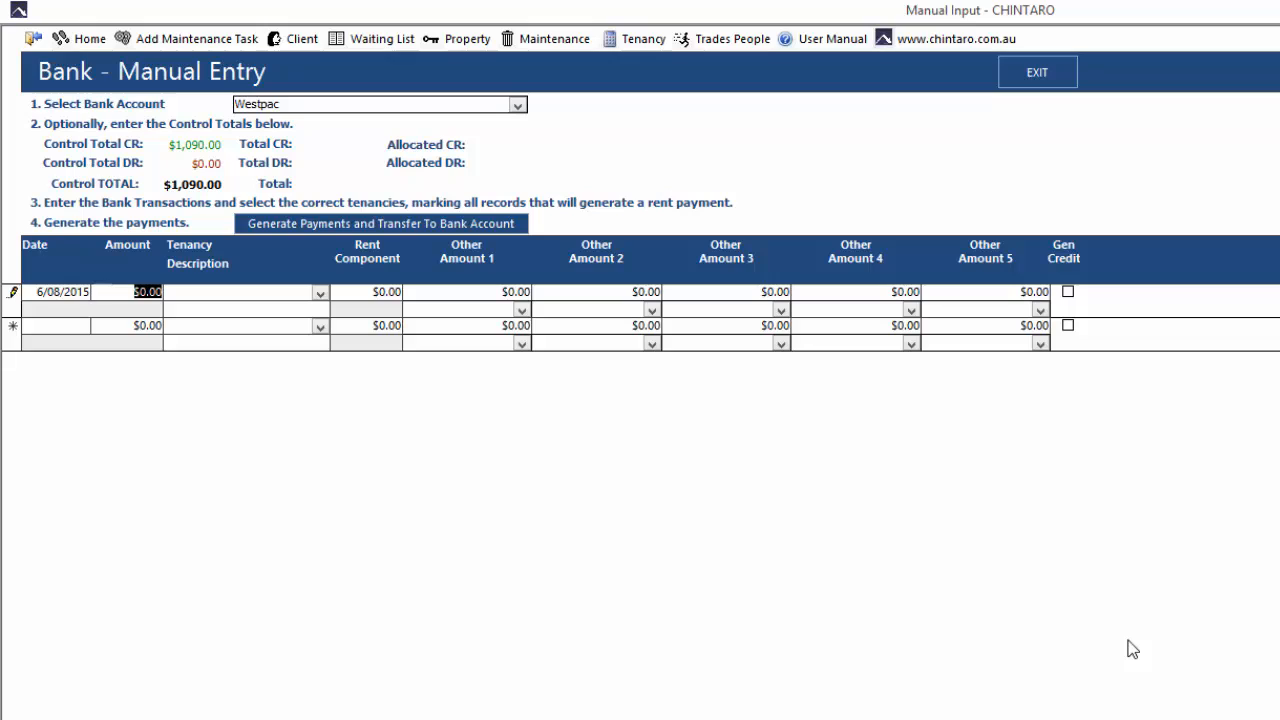
pyautogui.write('460')
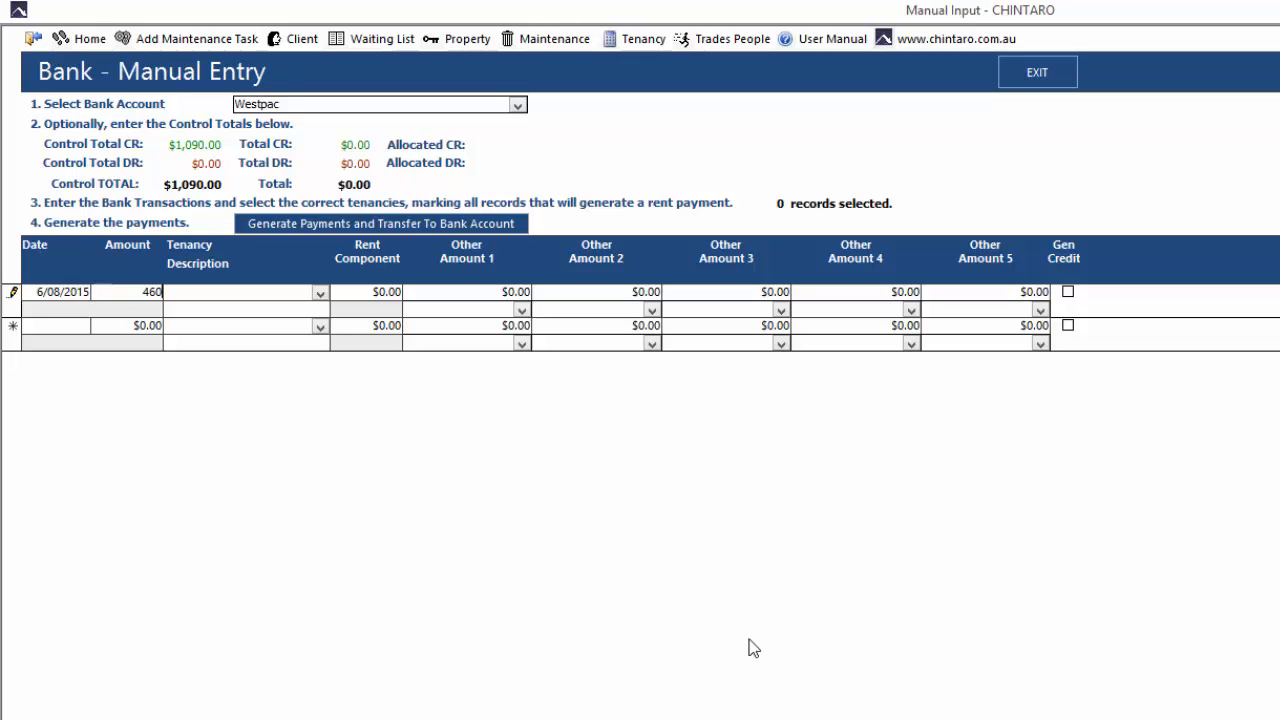
pyautogui.press('Tab')
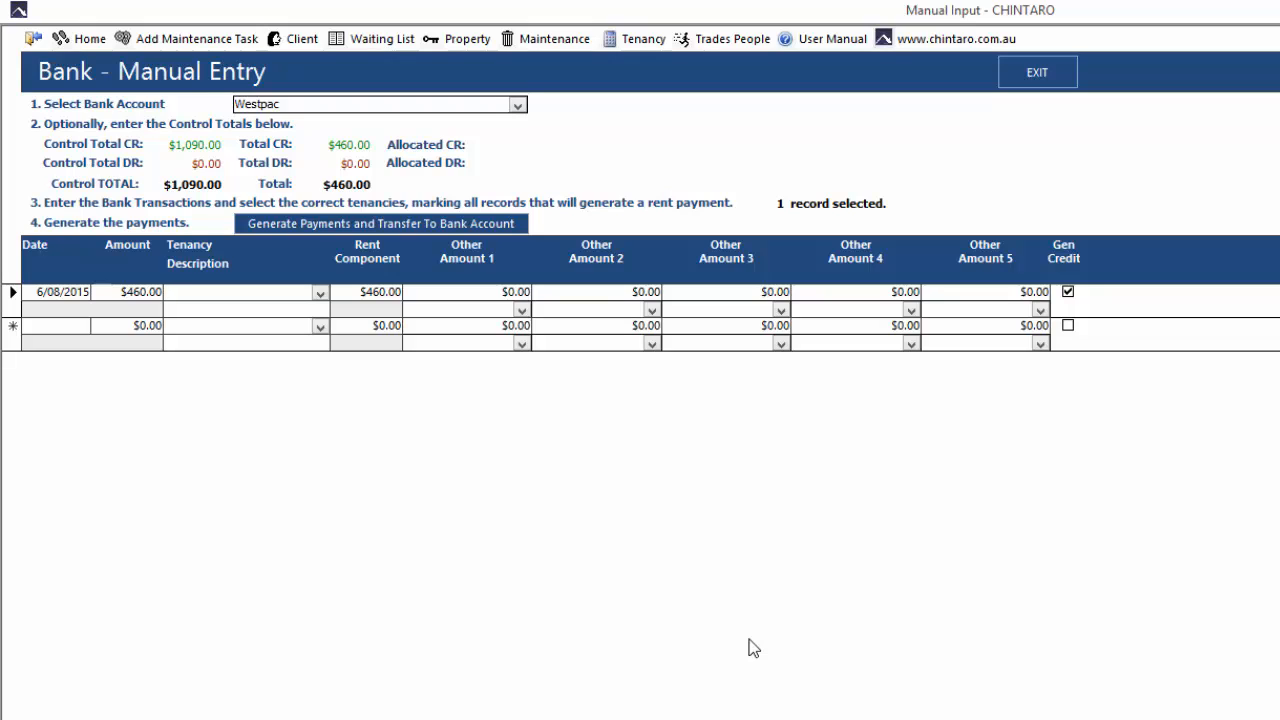
# Assign the $460.00 transaction to its tenant's tenancy and go through the rent component and other payment amounts
pyautogui.write('prestwich, Steven')
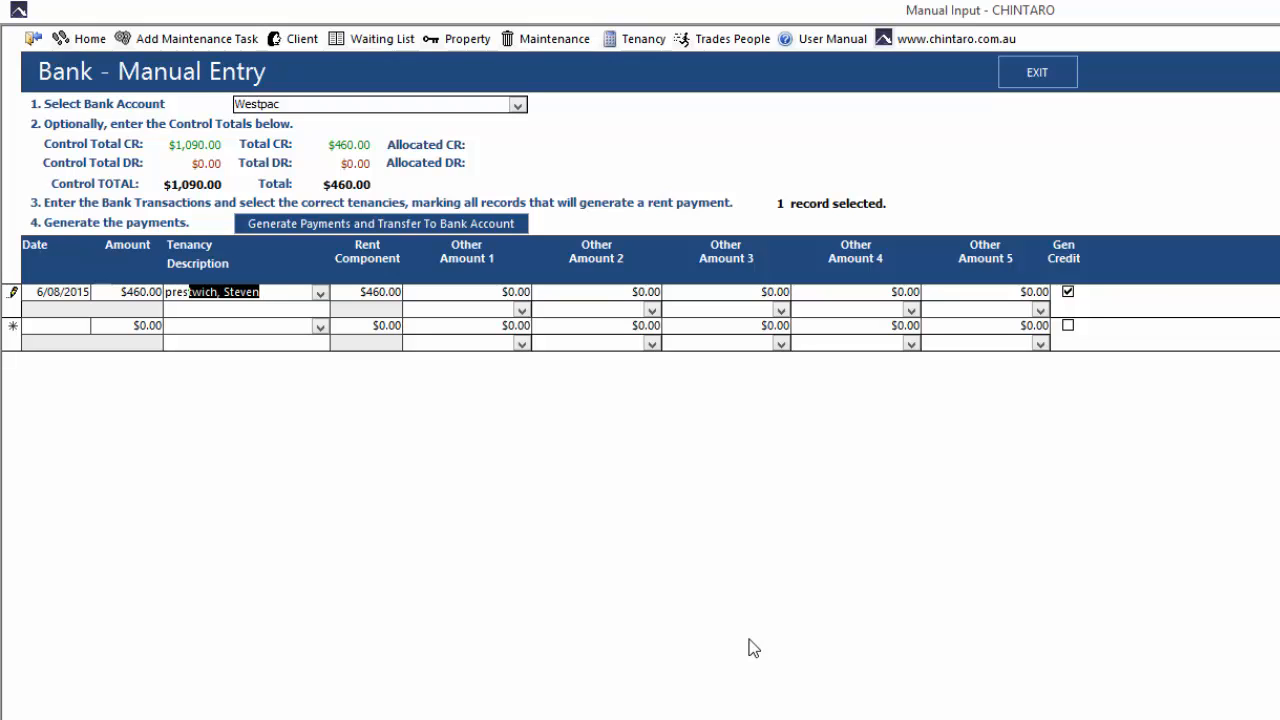
pyautogui.press('Tab')
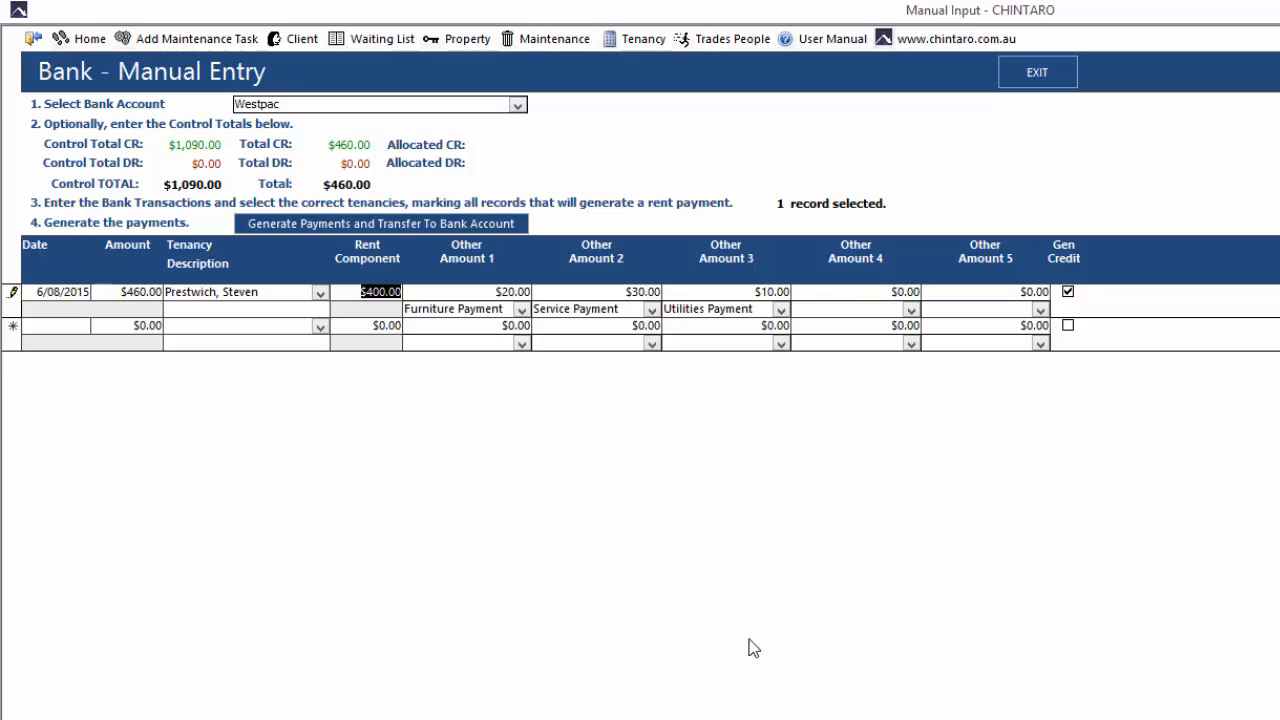
pyautogui.press('Tab')
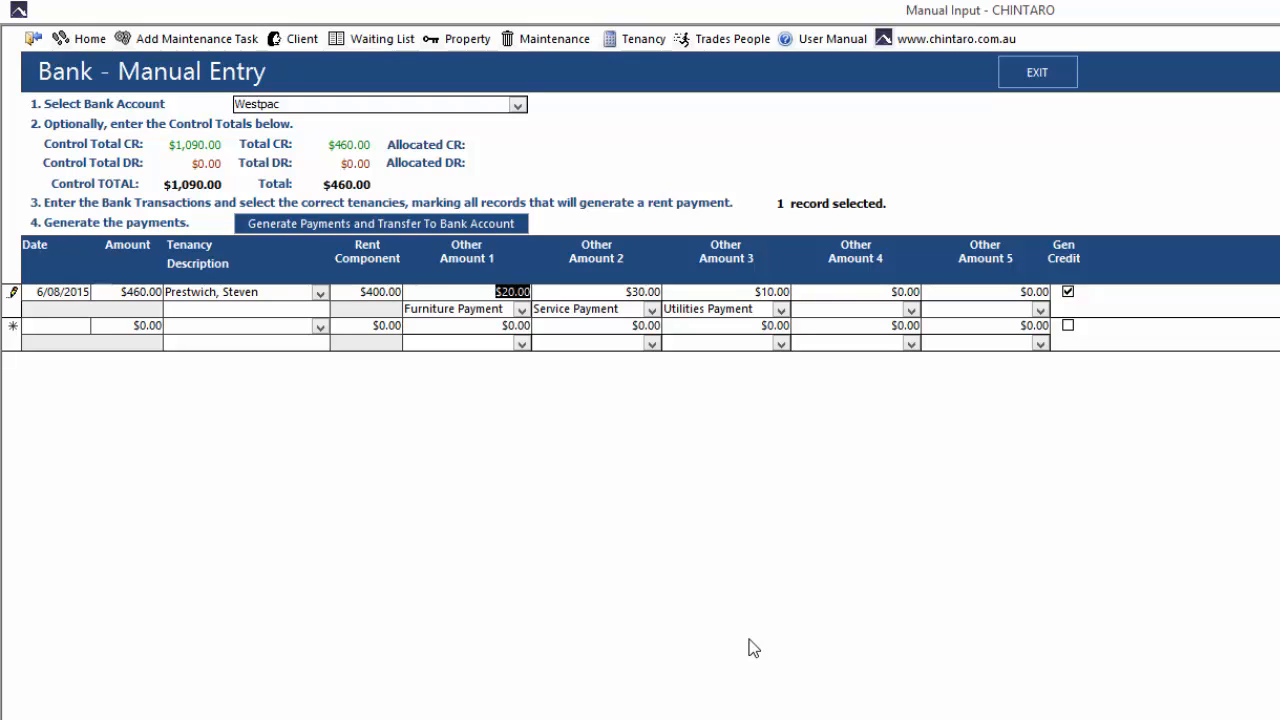
pyautogui.press('Tab')
pyautogui.press('Tab')
pyautogui.press('Tab')
pyautogui.press('Tab')
pyautogui.press('Tab')
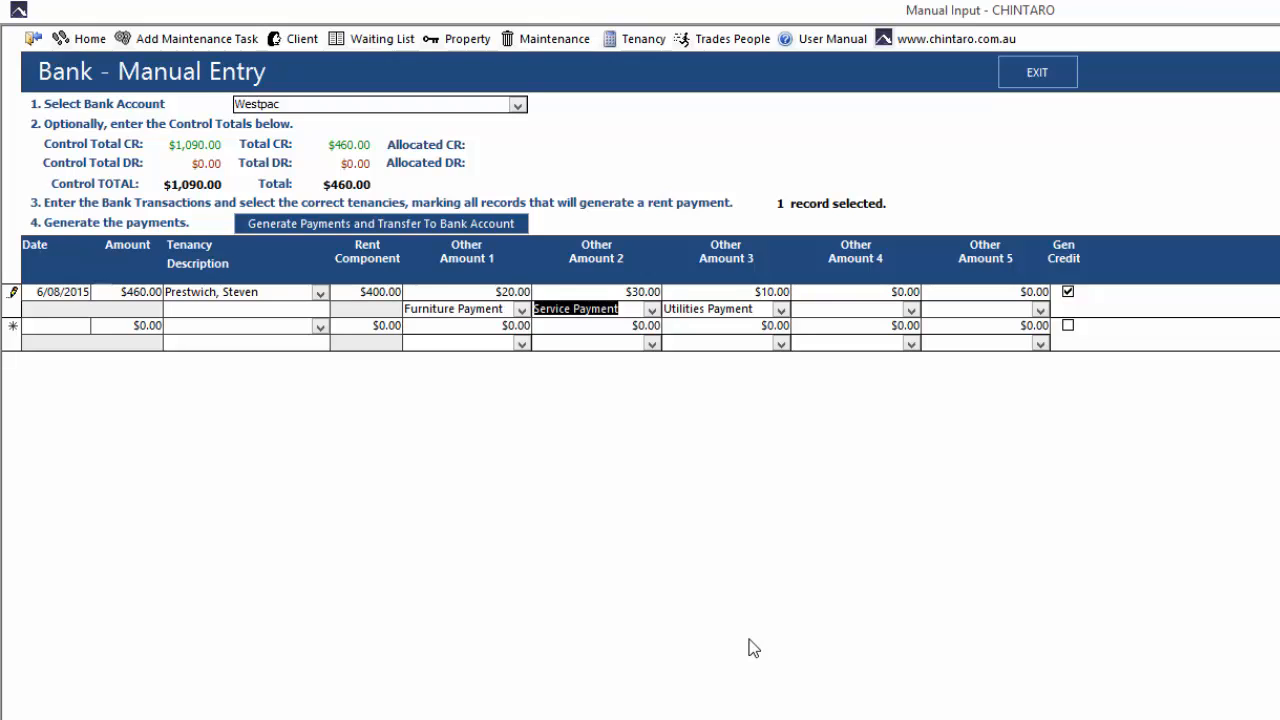
pyautogui.press('Tab')
pyautogui.press('Tab')
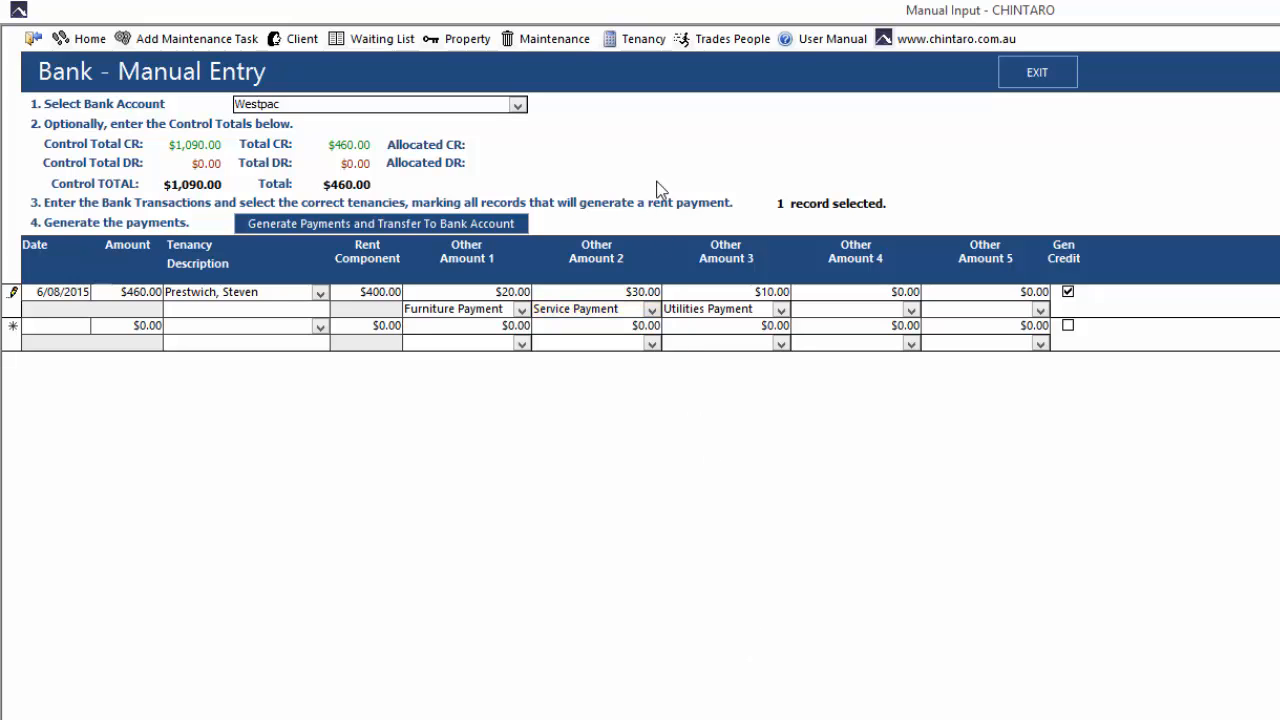
# Filter the tenancy list by the surname of the $460.00 transaction's tenant and open that tenancy's rent records
pyautogui.click(639, 40)
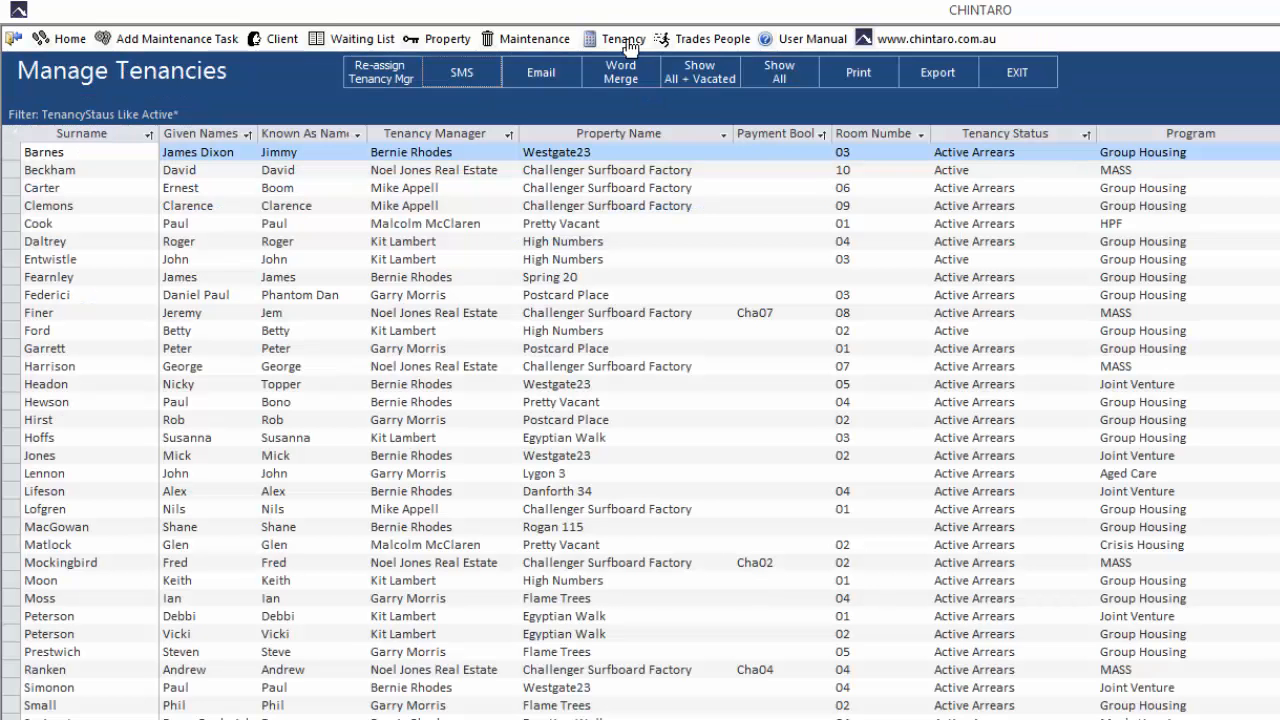
pyautogui.click(94, 363)
pyautogui.write('PREST')
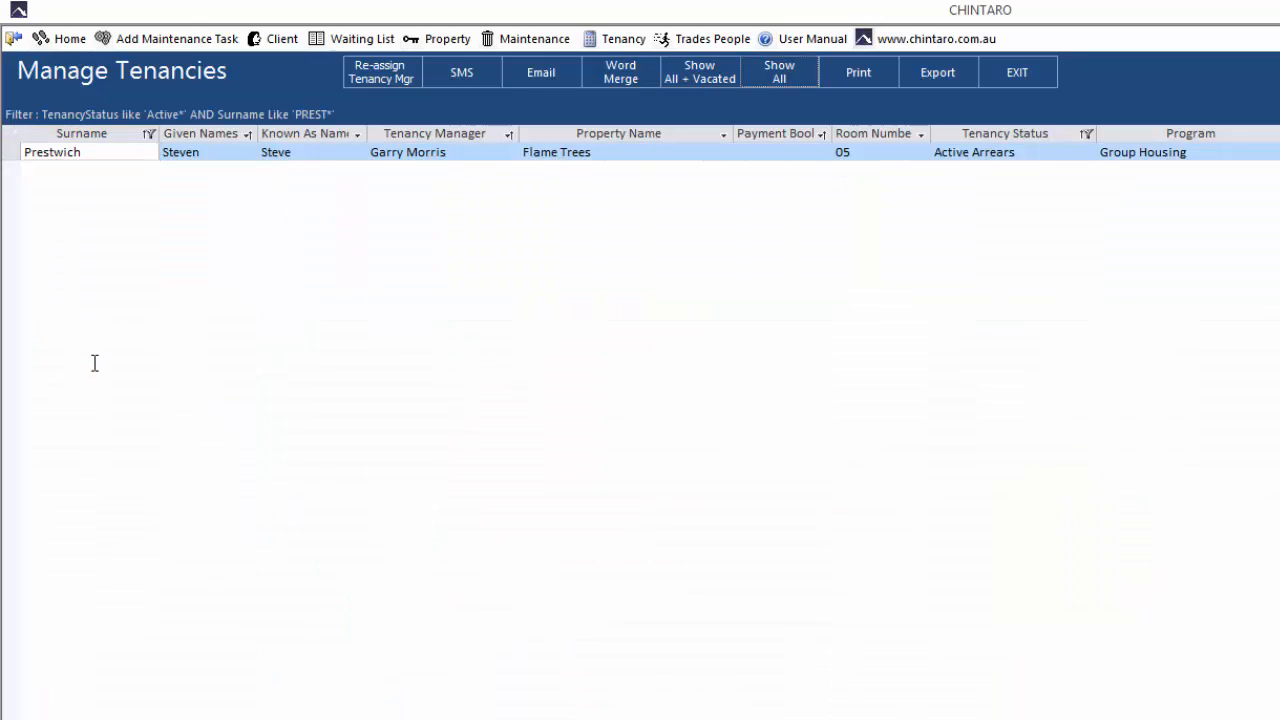
pyautogui.click(121, 149)
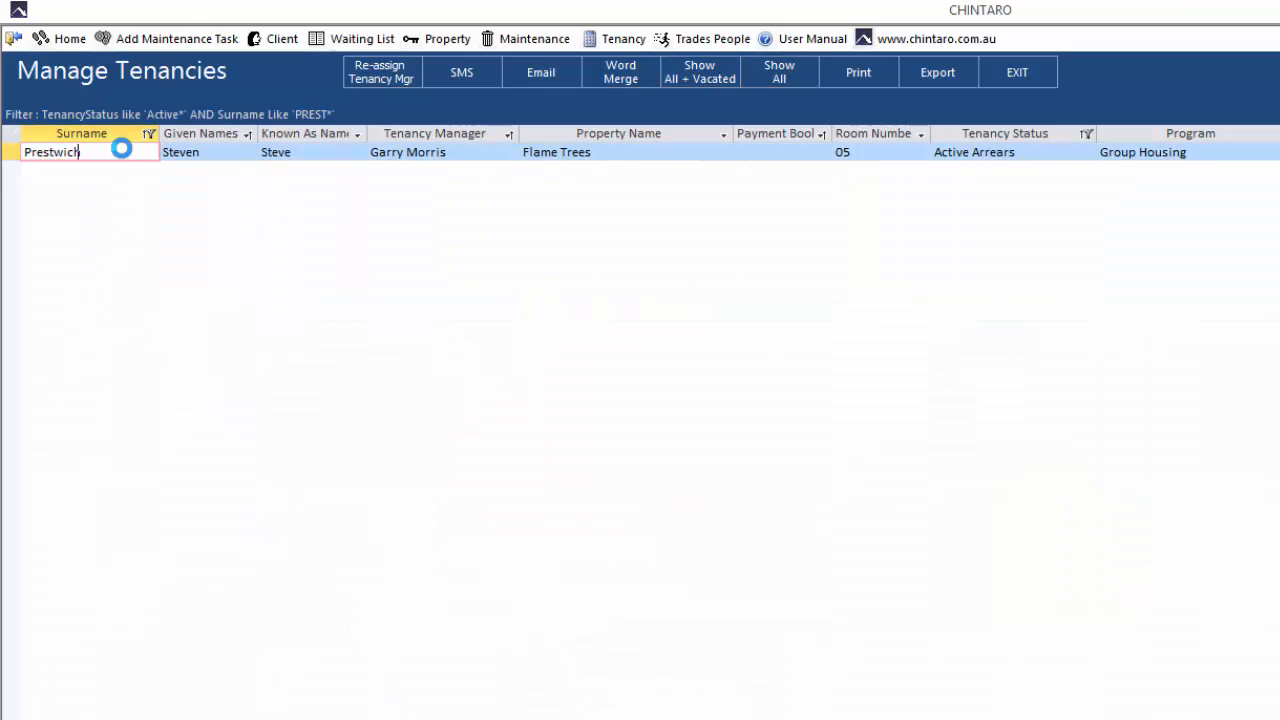
pyautogui.doubleClick(121, 149)
pyautogui.click(100, 226)
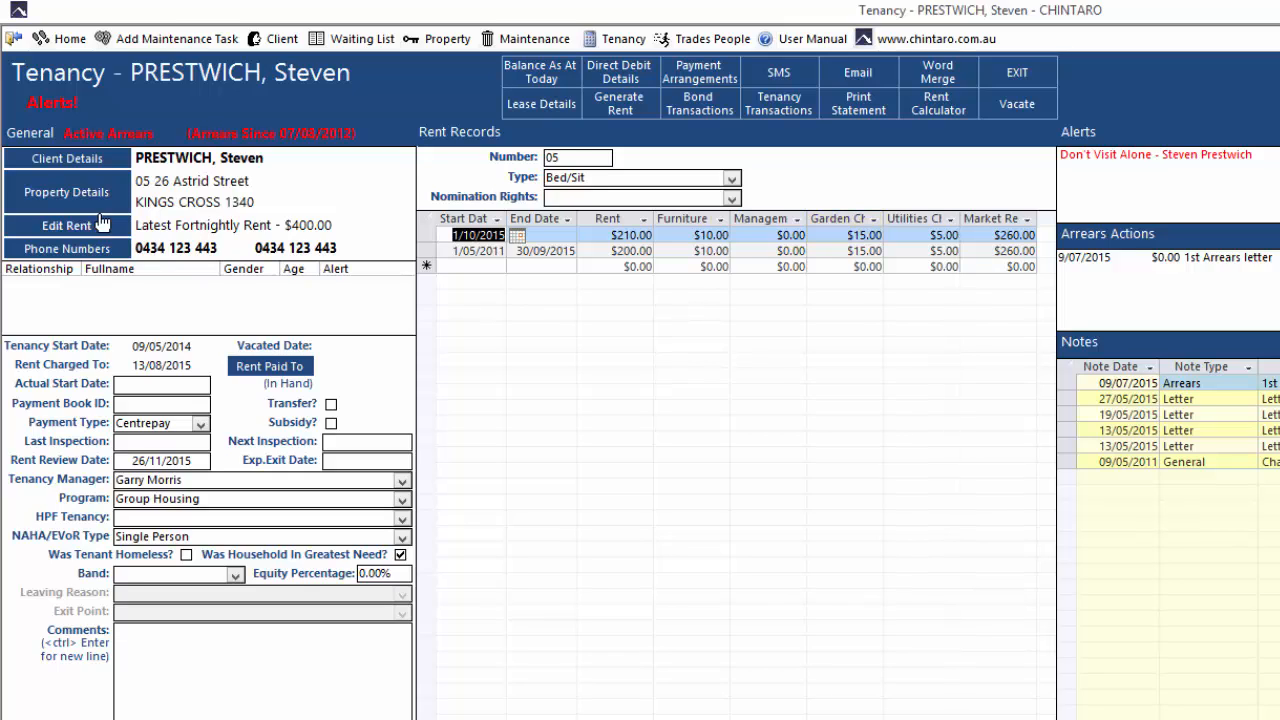
# Reopen Manual Bank Processing (2 Line) from the Finance bank functions, retaining the existing manual input records
pyautogui.click(77, 44)
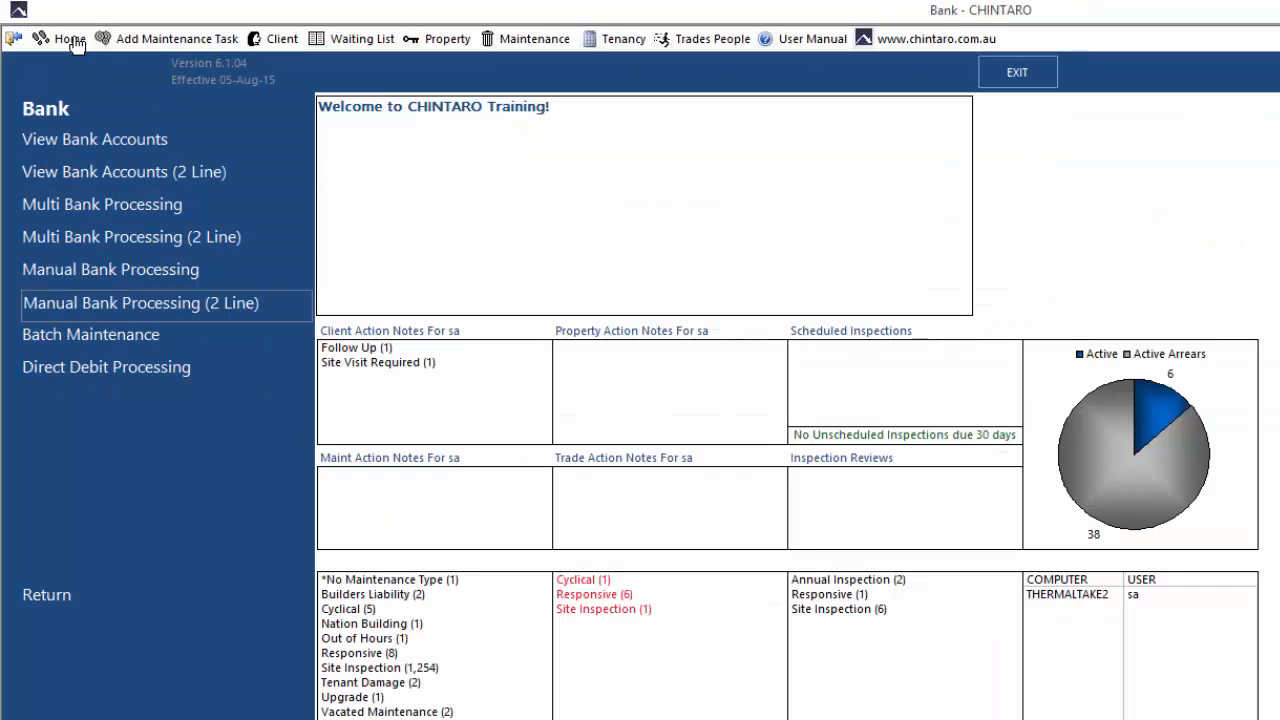
pyautogui.click(111, 311)
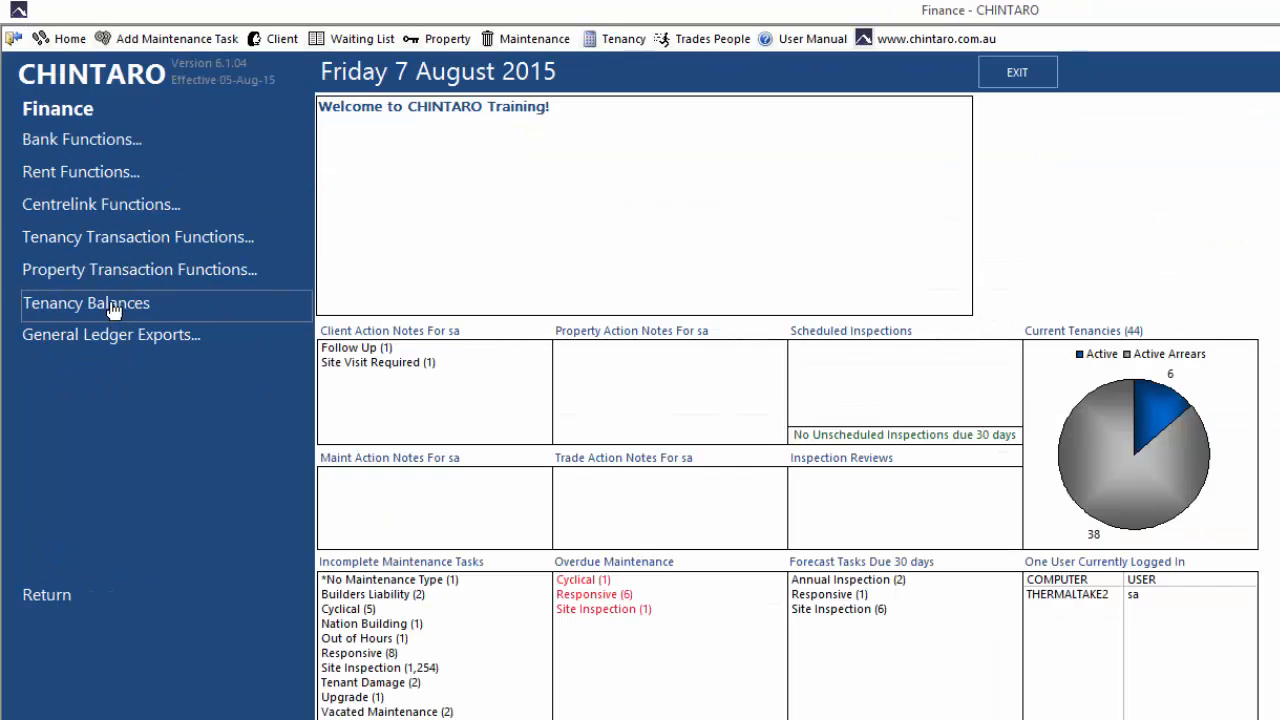
pyautogui.click(149, 138)
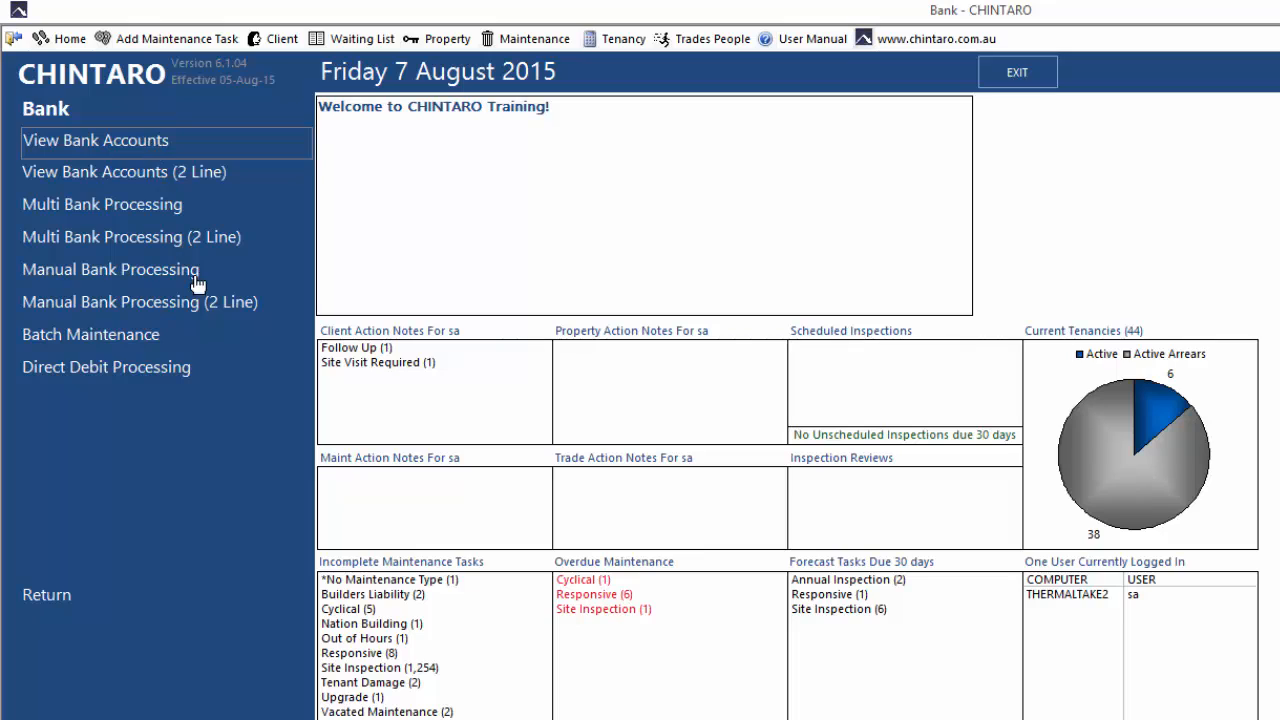
pyautogui.click(199, 303)
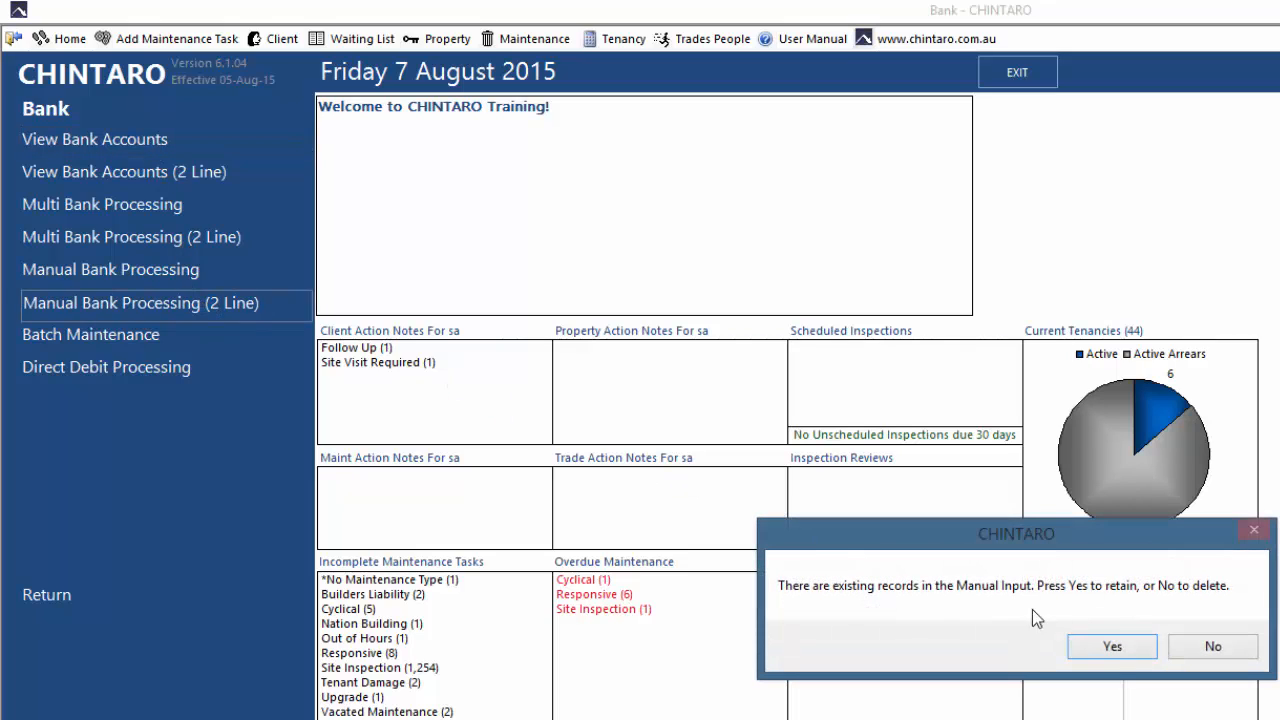
pyautogui.click(1133, 646)
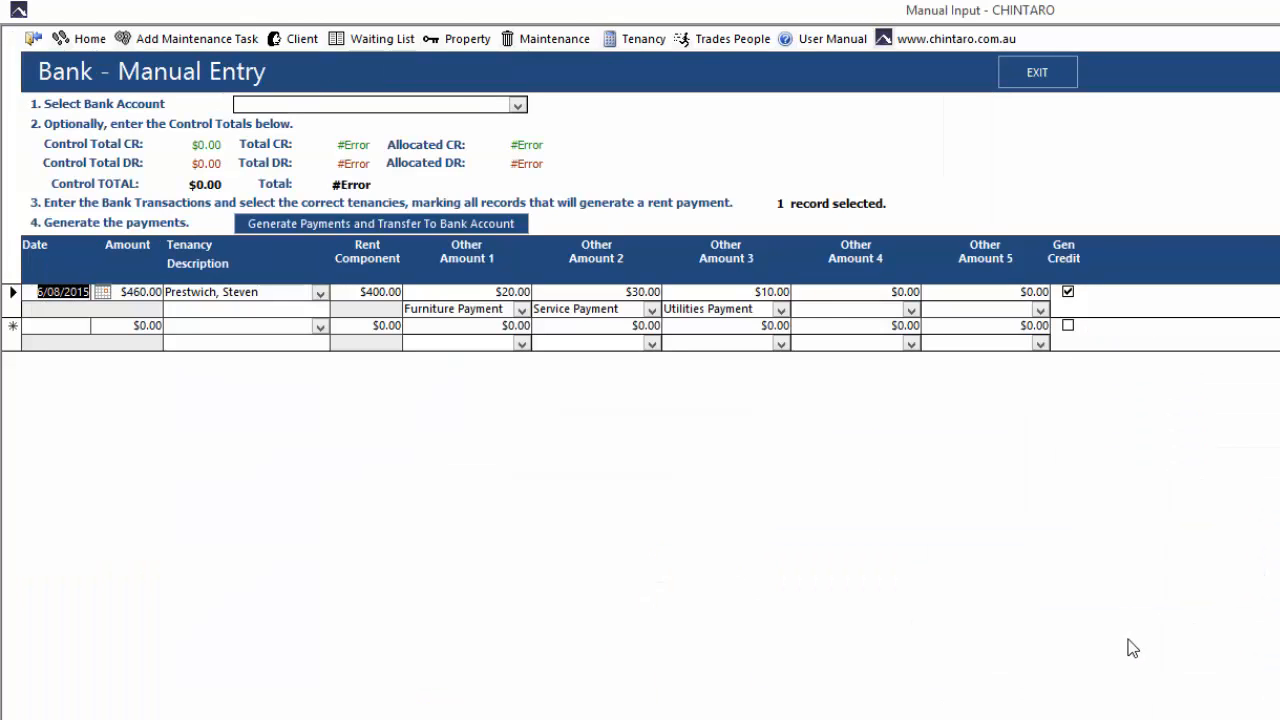
# Reselect the Westpac bank account and set the credit control total to $1,090.00 for the retained entry
pyautogui.click(517, 105)
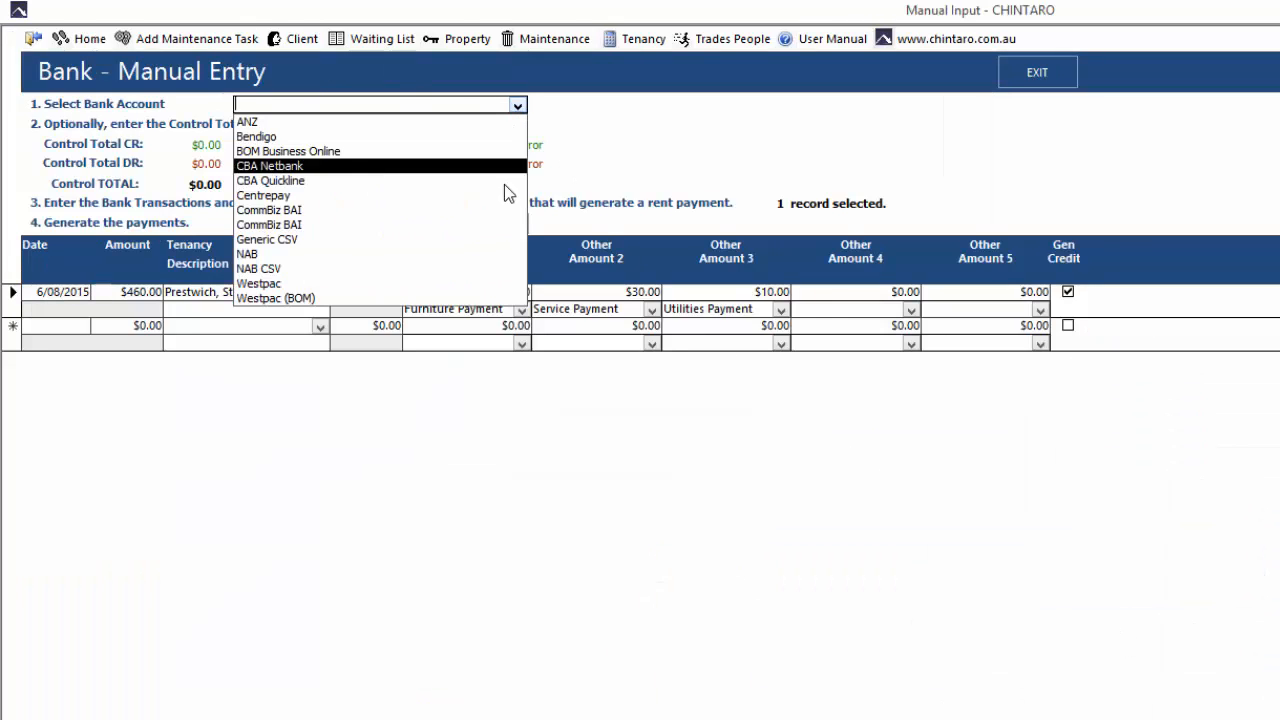
pyautogui.click(491, 284)
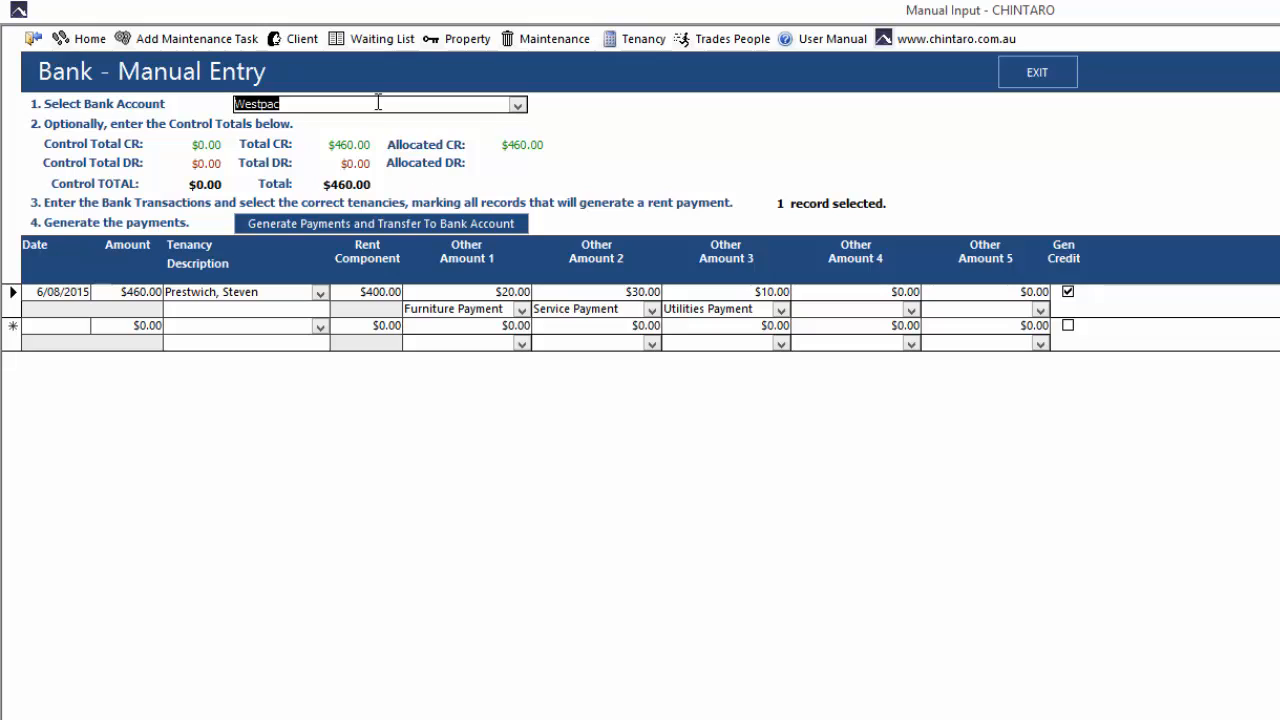
pyautogui.click(218, 144)
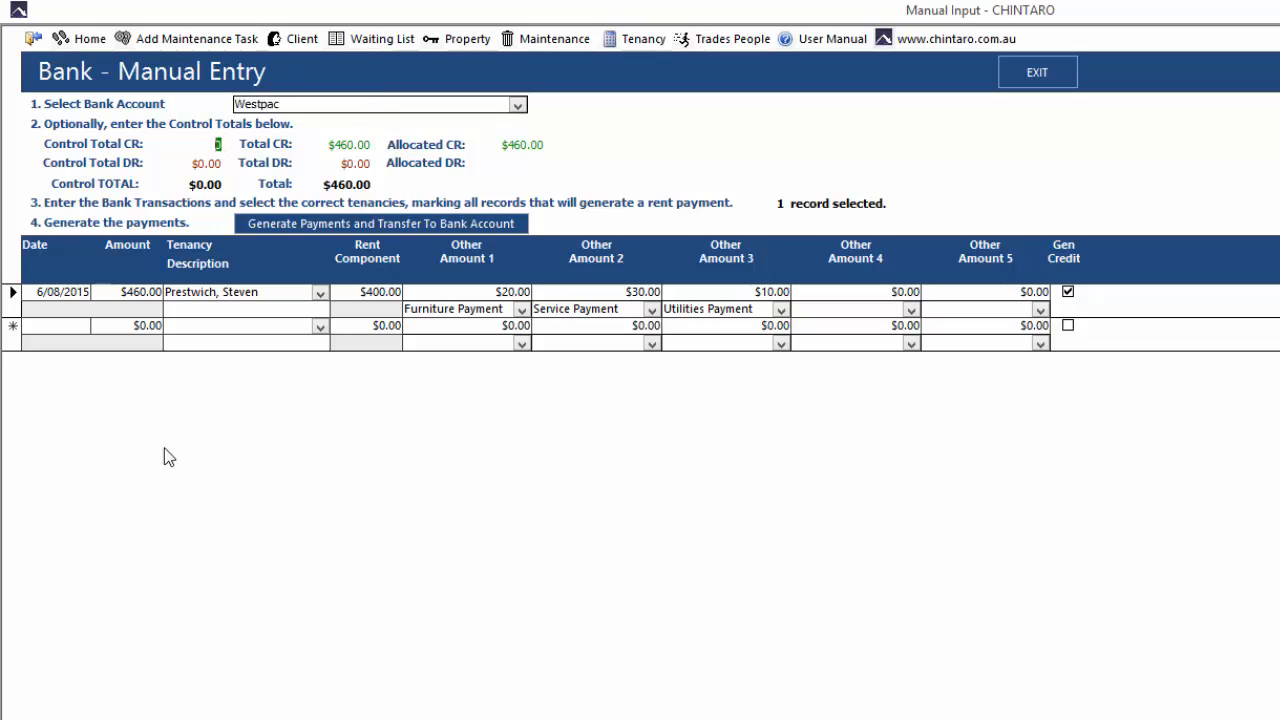
pyautogui.write('1090')
pyautogui.press('Tab')
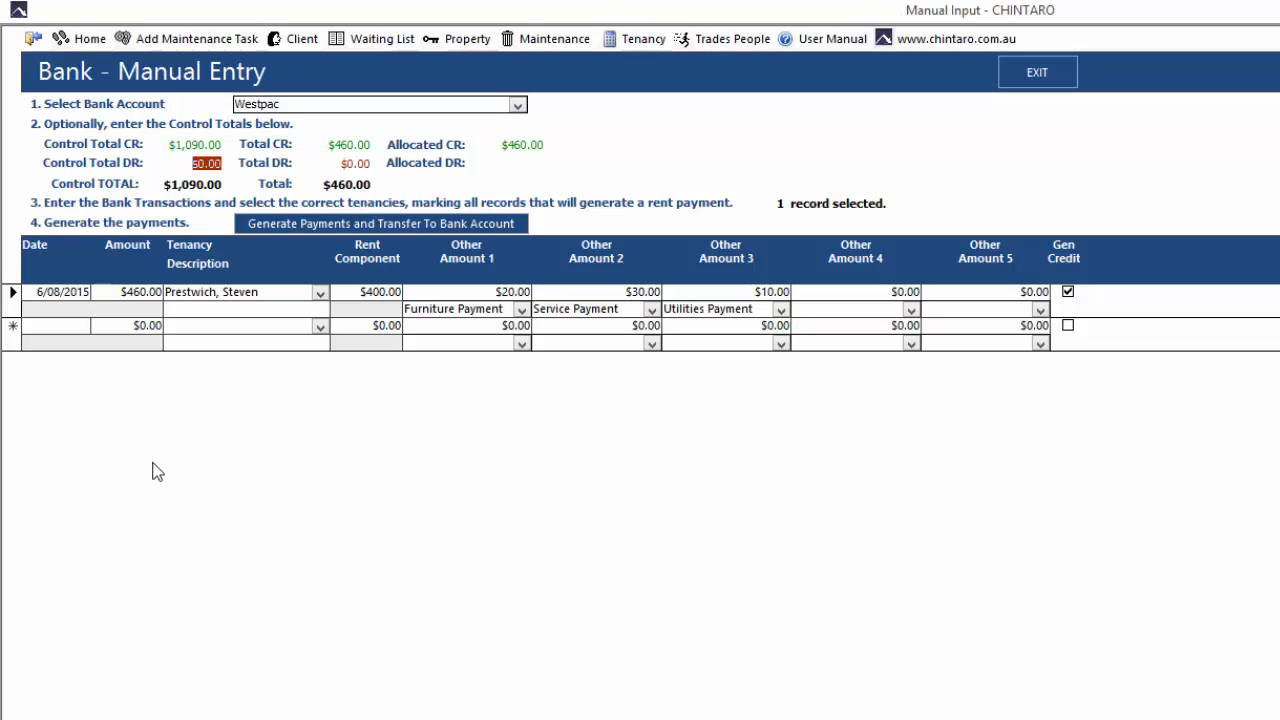
# Change the payment type of Other Amount 2 on the $460.00 transaction to Garden Payment
pyautogui.click(651, 311)
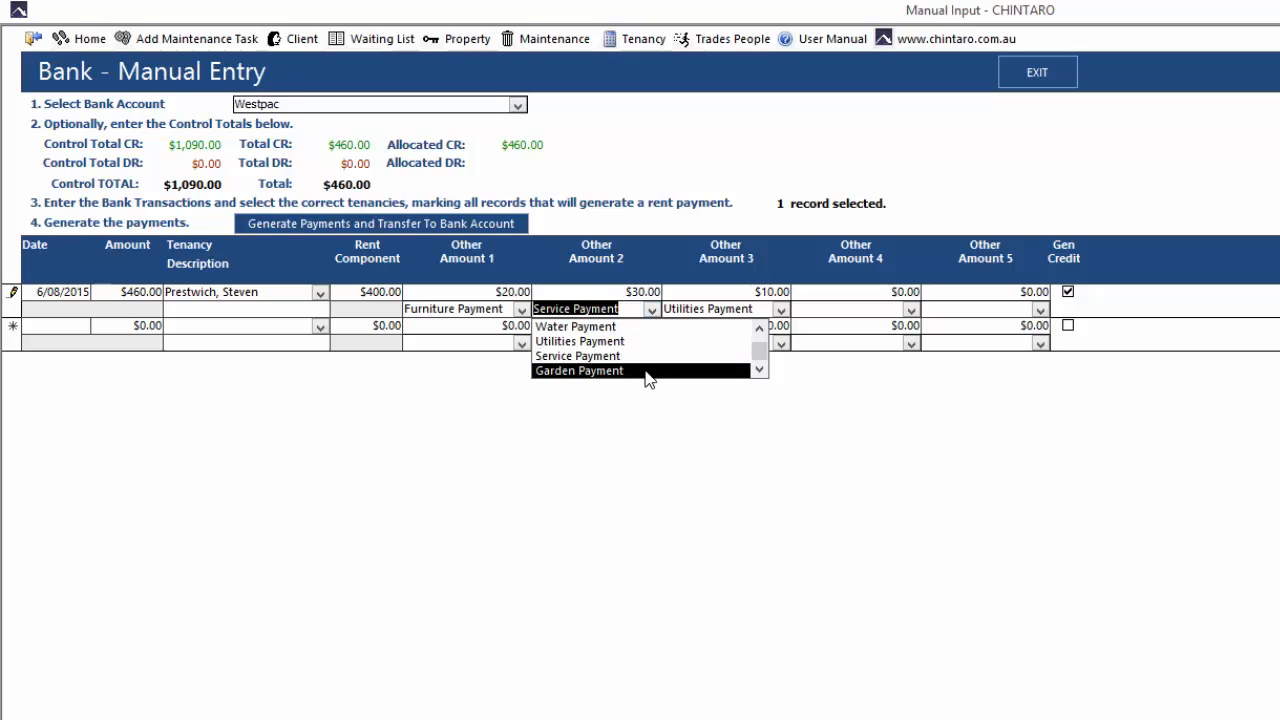
pyautogui.click(645, 370)
pyautogui.click(634, 308)
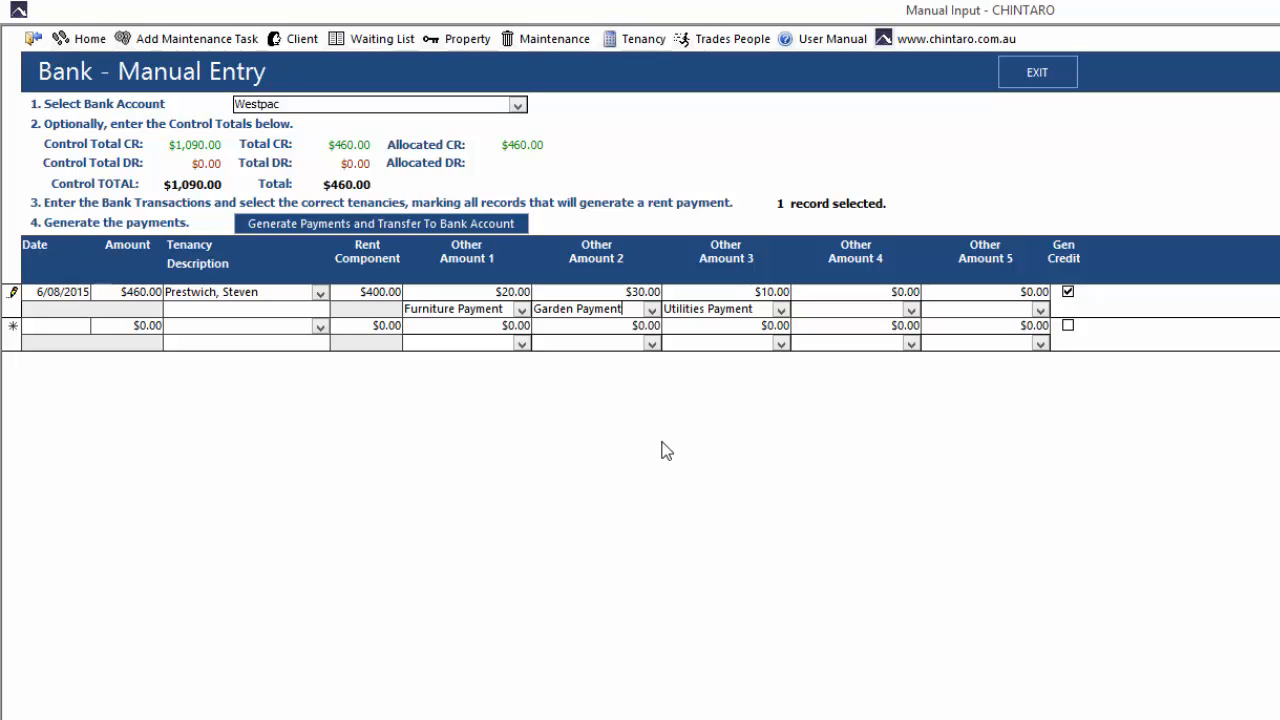
# Add a second transaction dated 6/08/2015 for $630.00 and assign it to its tenant's tenancy
pyautogui.click(68, 330)
pyautogui.click(101, 326)
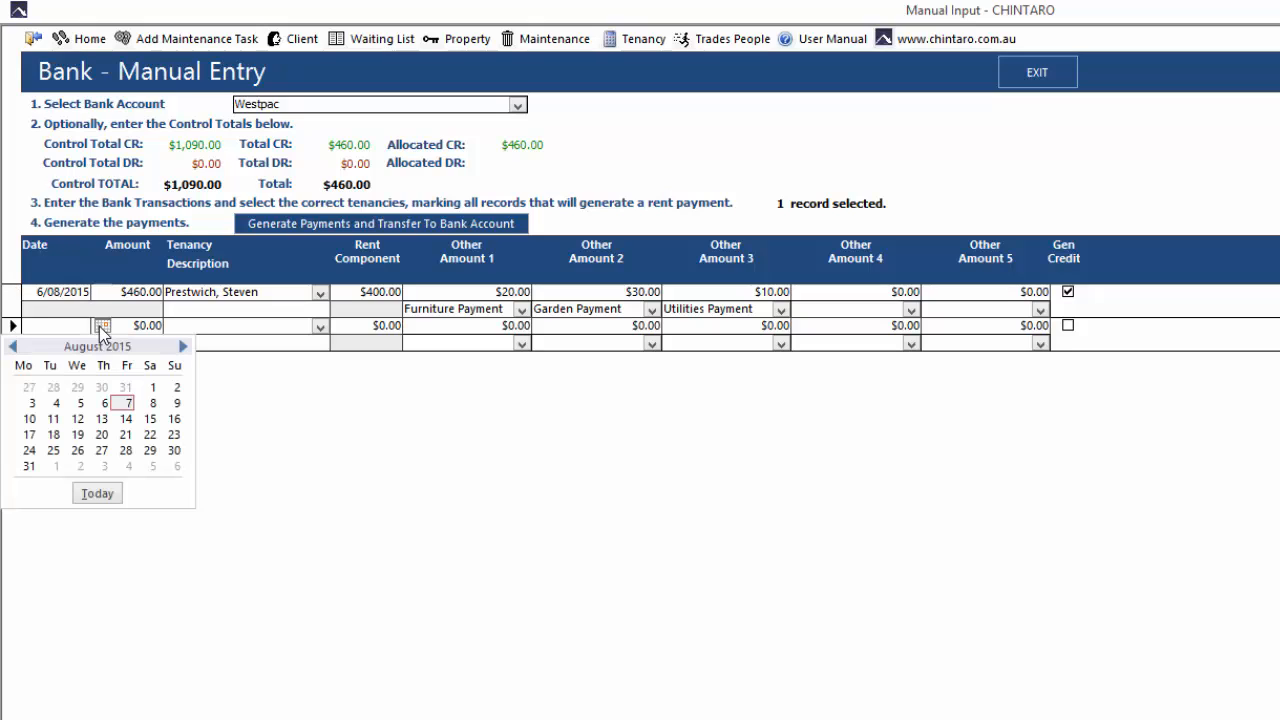
pyautogui.click(103, 403)
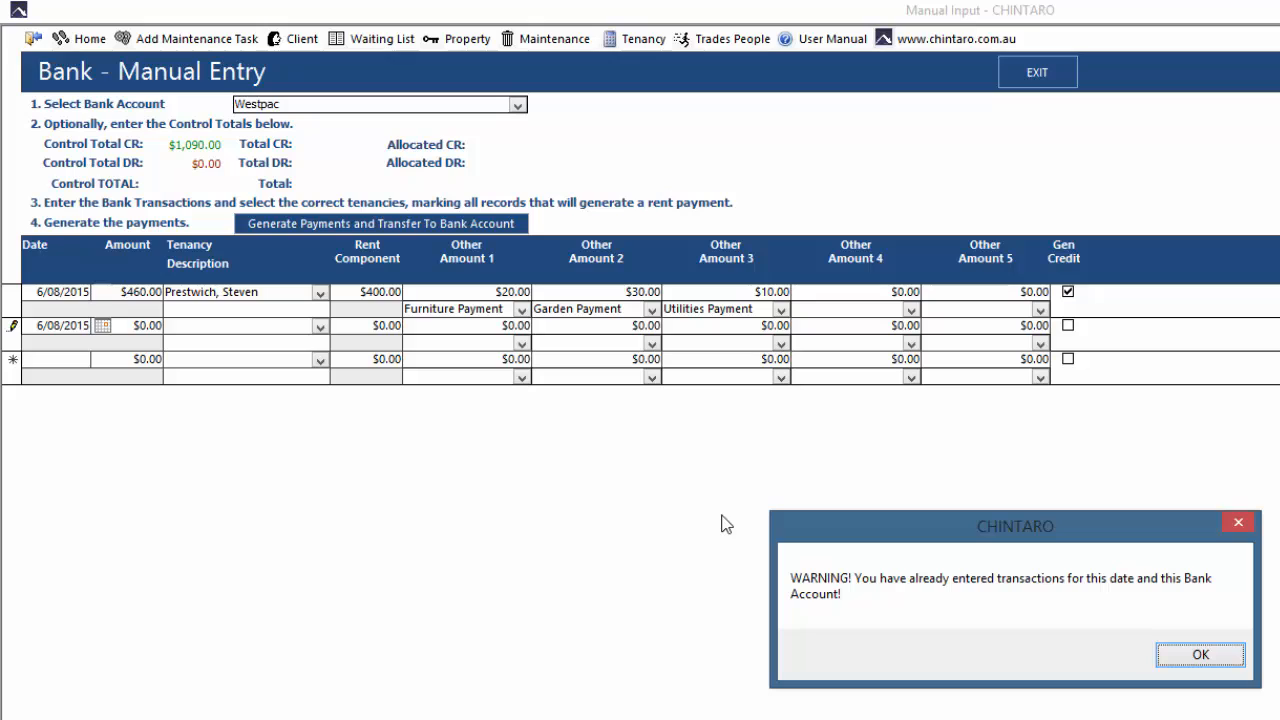
pyautogui.click(1205, 656)
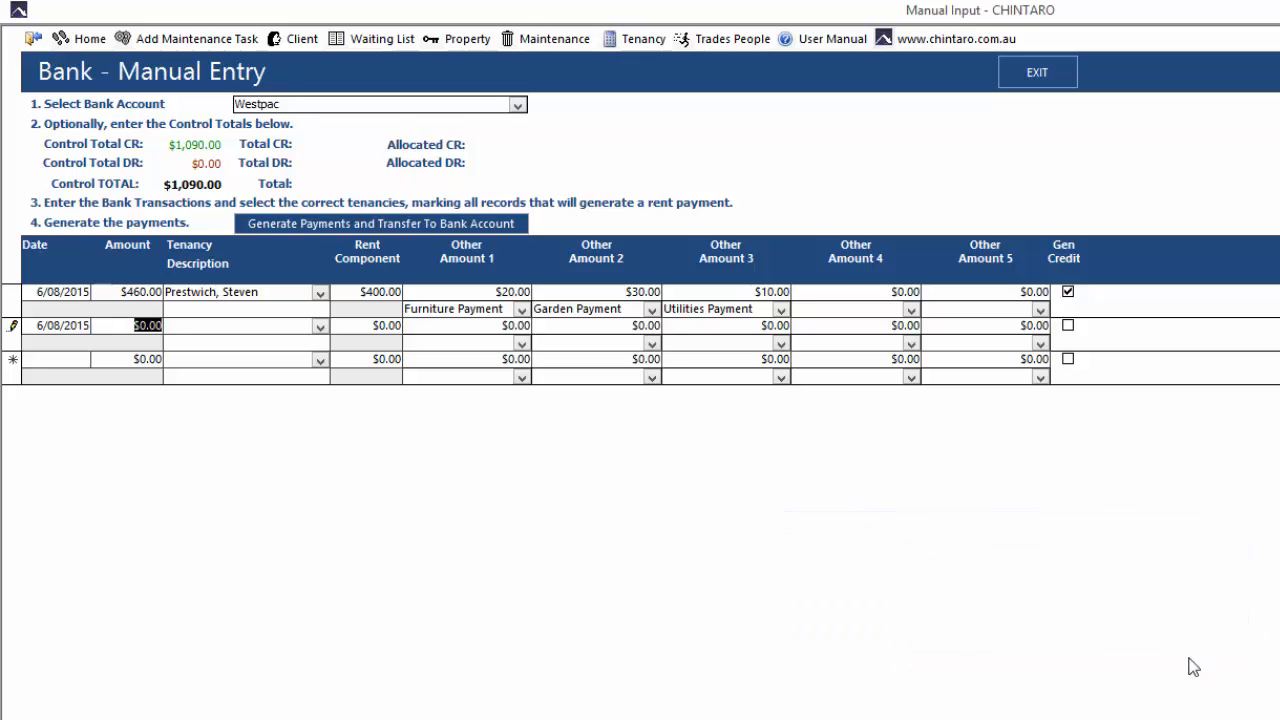
pyautogui.write('630')
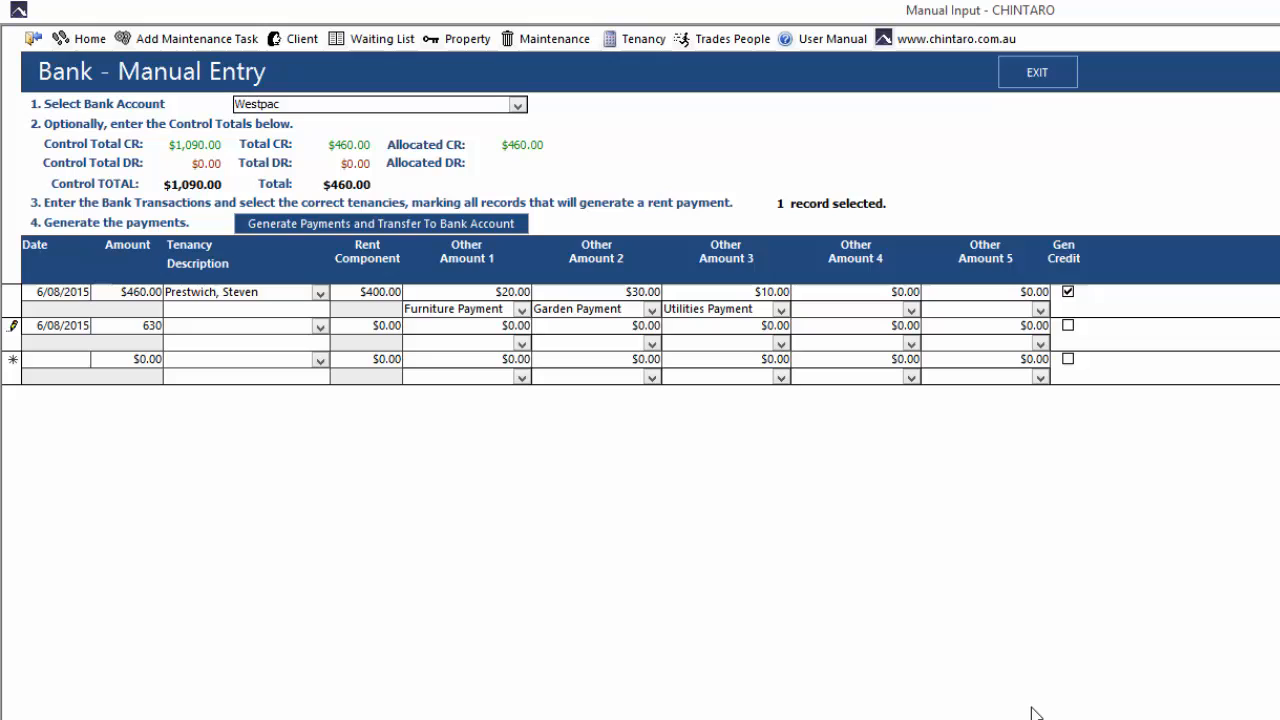
pyautogui.press('Tab')
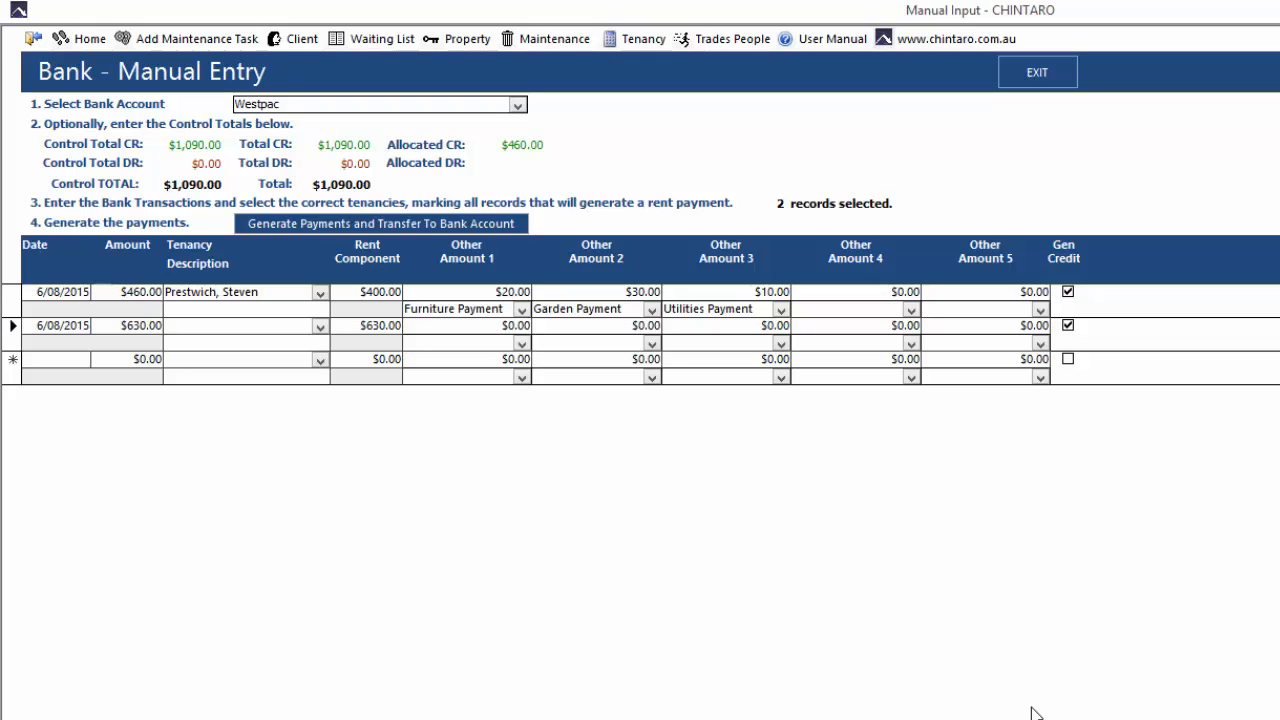
pyautogui.write('daltrey, Roger')
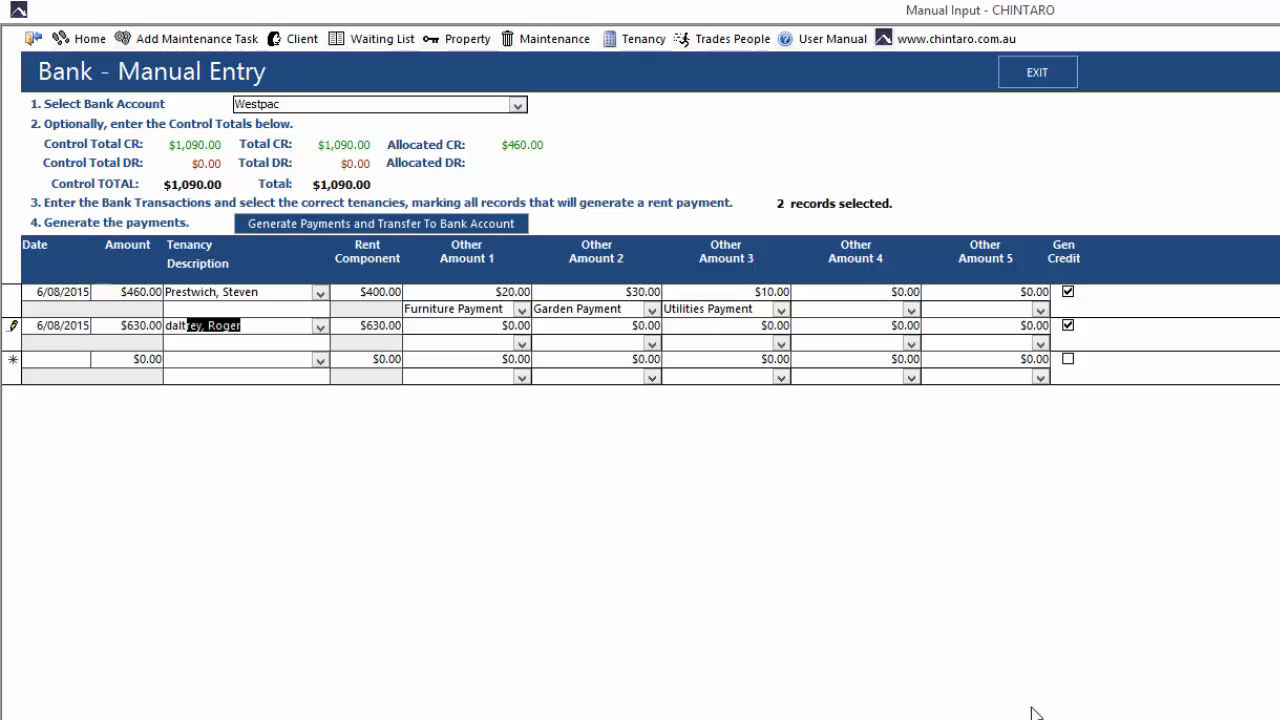
pyautogui.press('Tab')
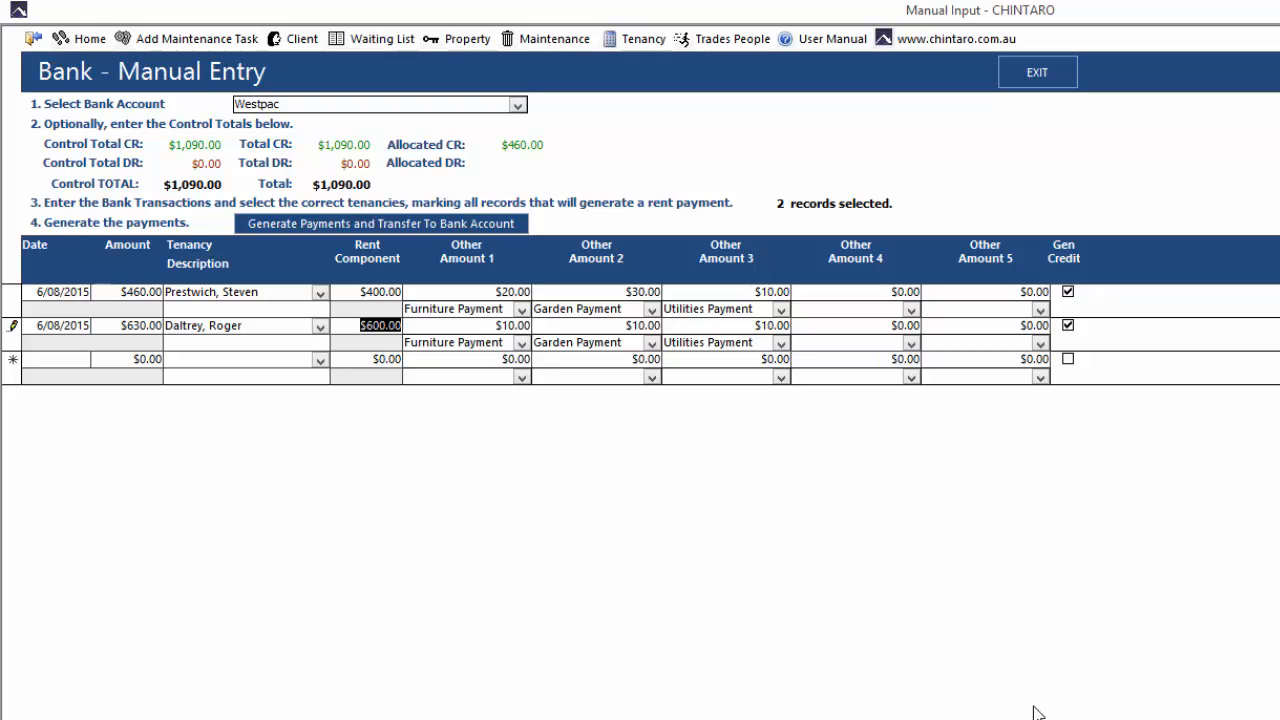
# Generate the payments for both transactions and transfer them to the bank account
pyautogui.click(506, 231)
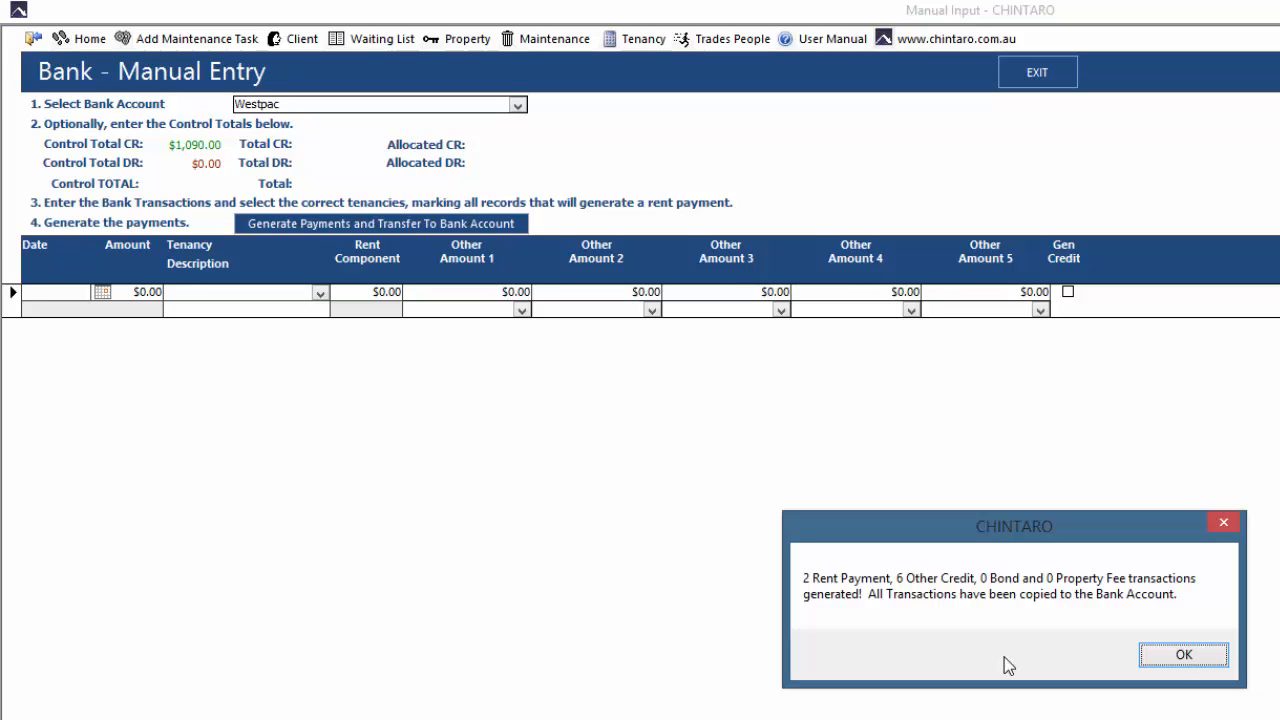
pyautogui.click(1184, 655)
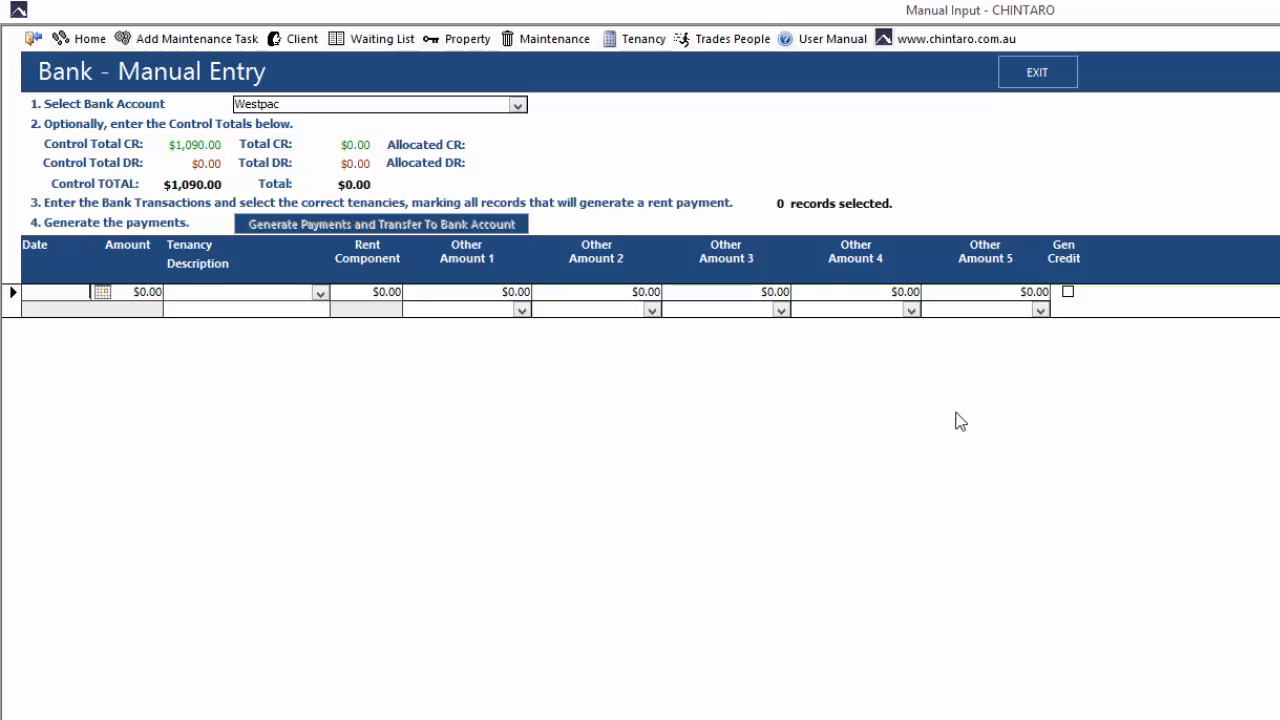
# Find the $460.00 transaction's tenant in the tenancy list by surname and open the tenancy record
pyautogui.click(645, 39)
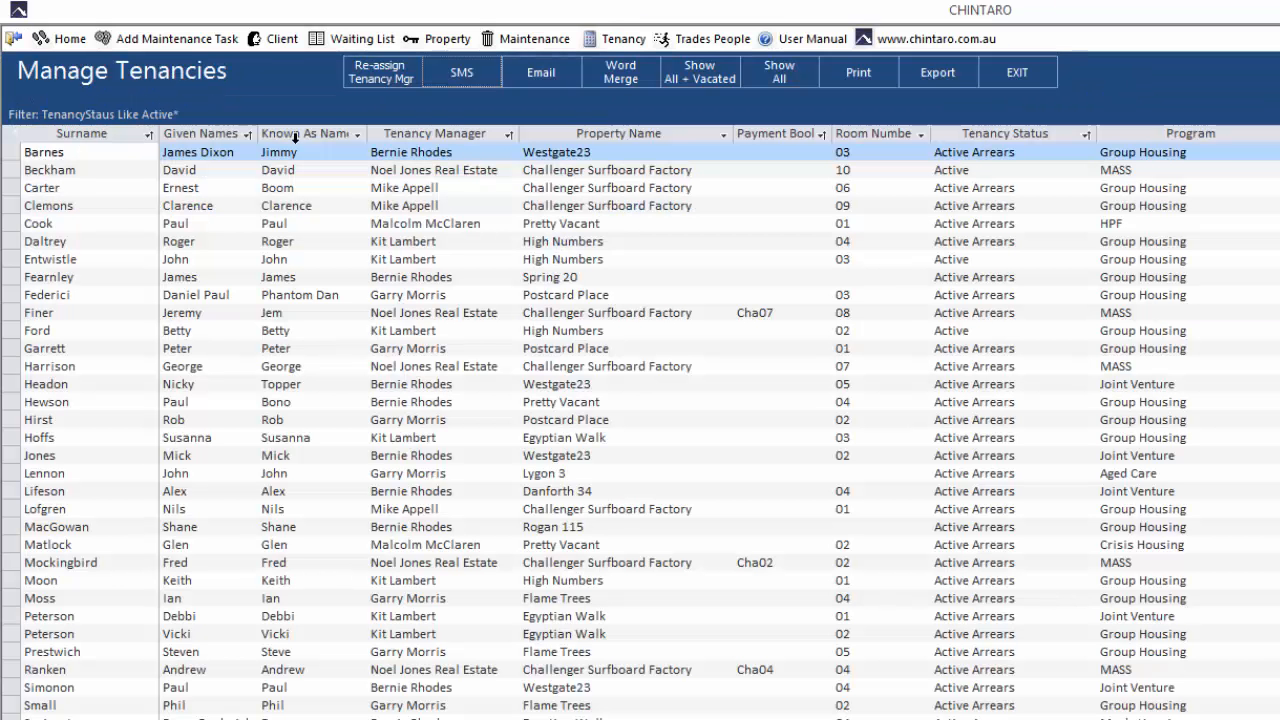
pyautogui.click(91, 240)
pyautogui.write('PREST')
pyautogui.press('Return')
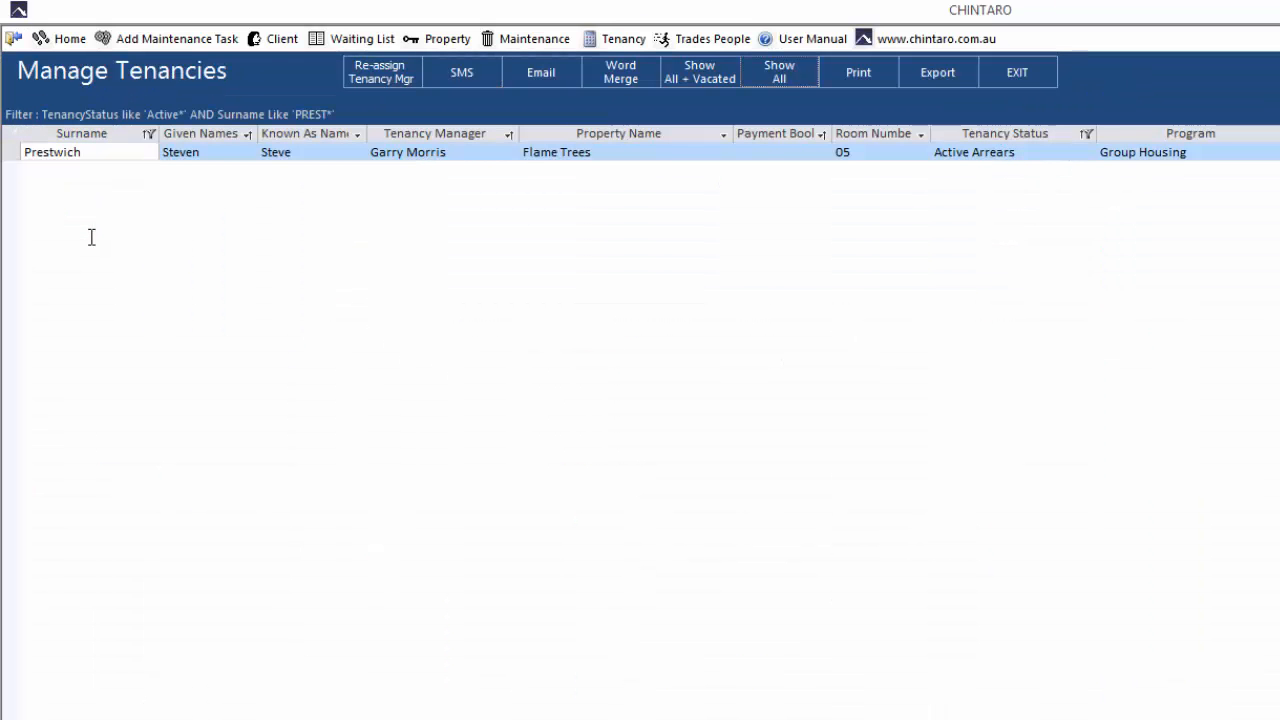
pyautogui.doubleClick(107, 152)
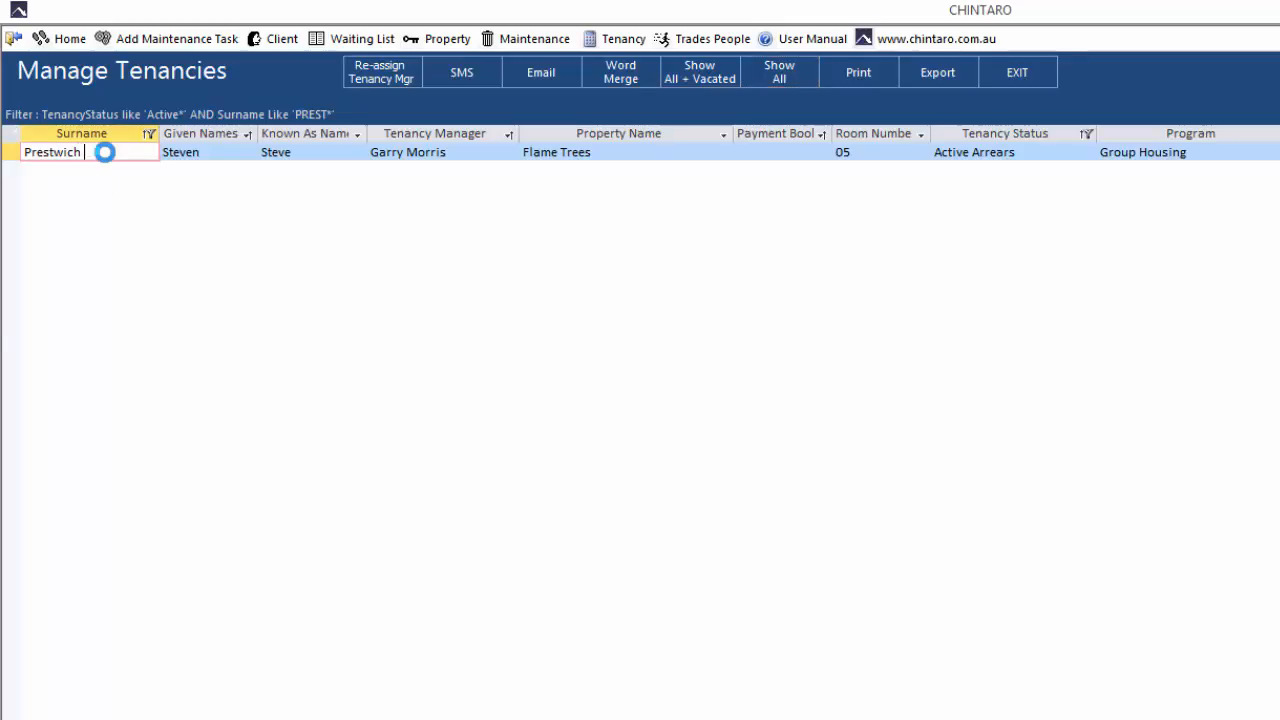